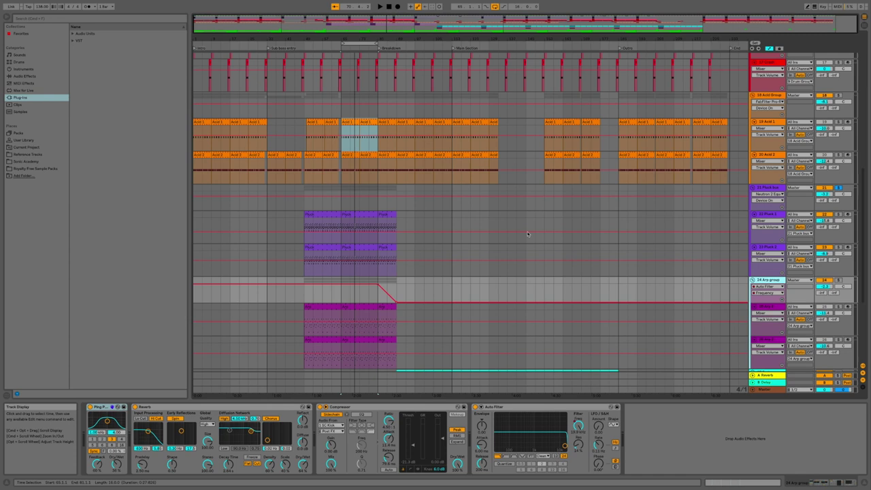
Examine the device chains on the Pluck bus, Arp group and Pad group tracks
scroll(527, 233, "down", 5)
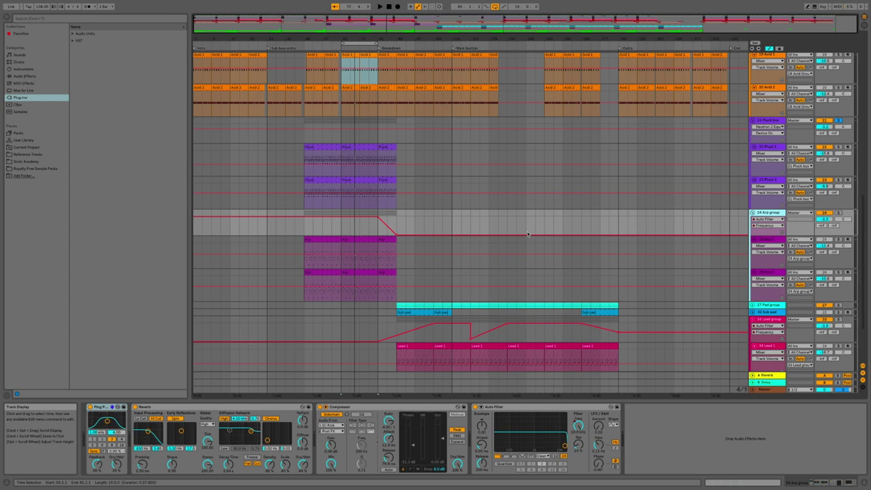
left_click(768, 120)
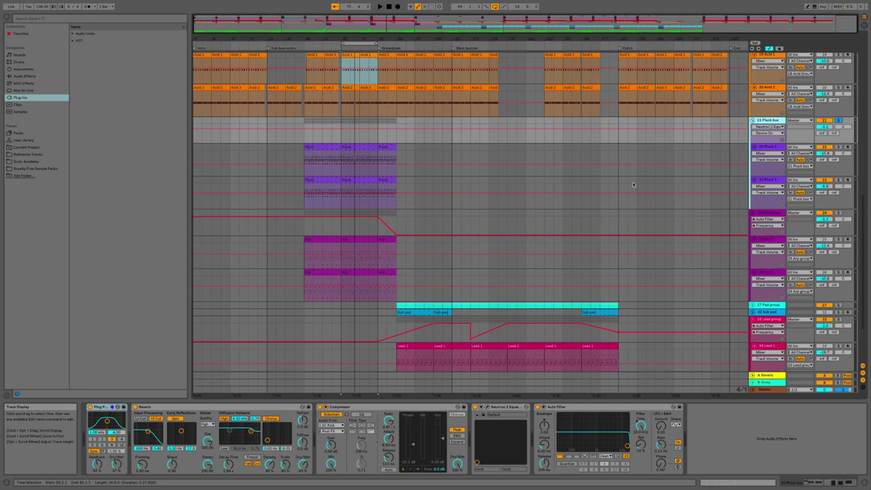
left_click(767, 213)
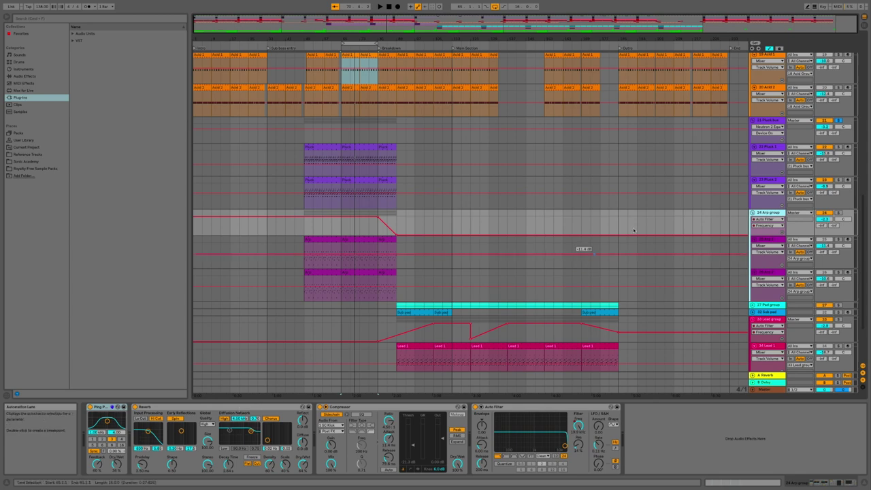
scroll(623, 226, "down", 3)
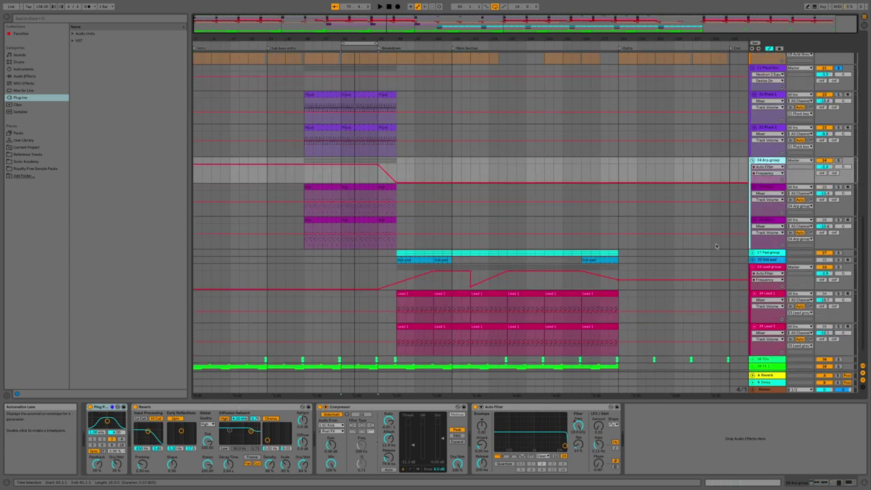
left_click(759, 253)
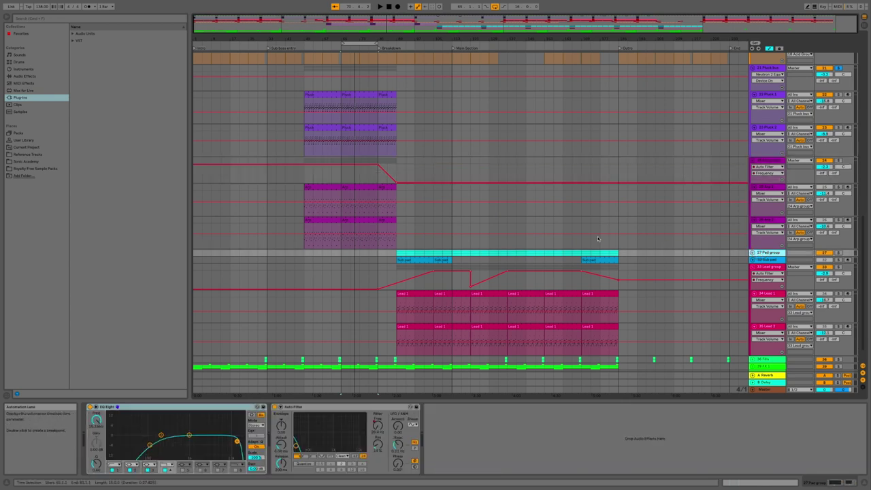
scroll(598, 238, "down", 1)
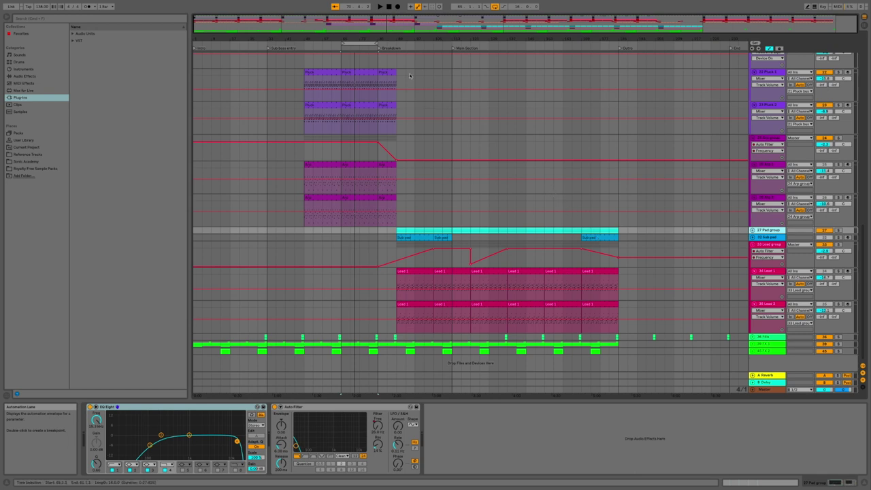
Move the 16-bar loop to bar 113 at the Main Section and start playback from that locator
left_click_drag(360, 44, 471, 52)
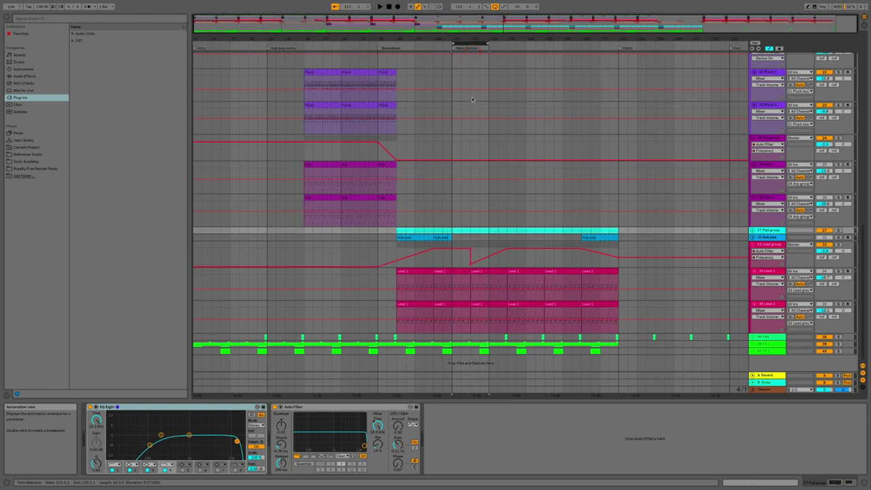
left_click(453, 49)
double_click(454, 50)
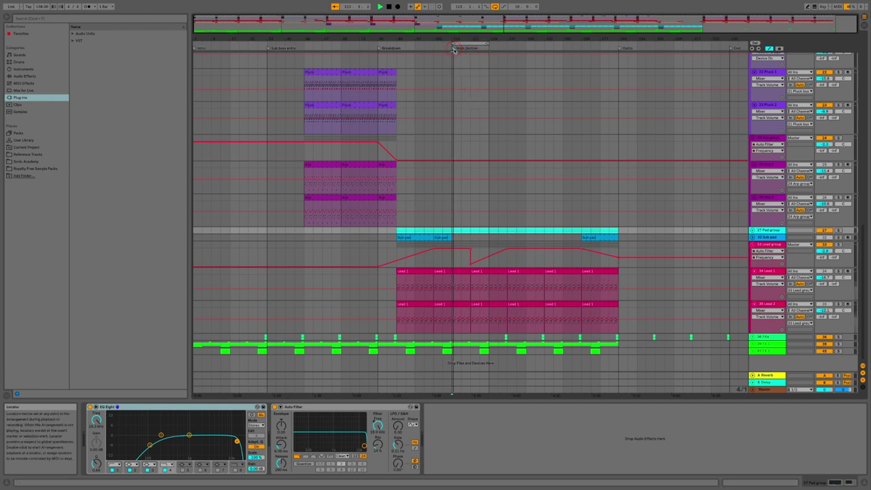
Turn off solo on the Pluck bus so the full mix plays
scroll(572, 110, "up", 1)
scroll(571, 110, "up", 10)
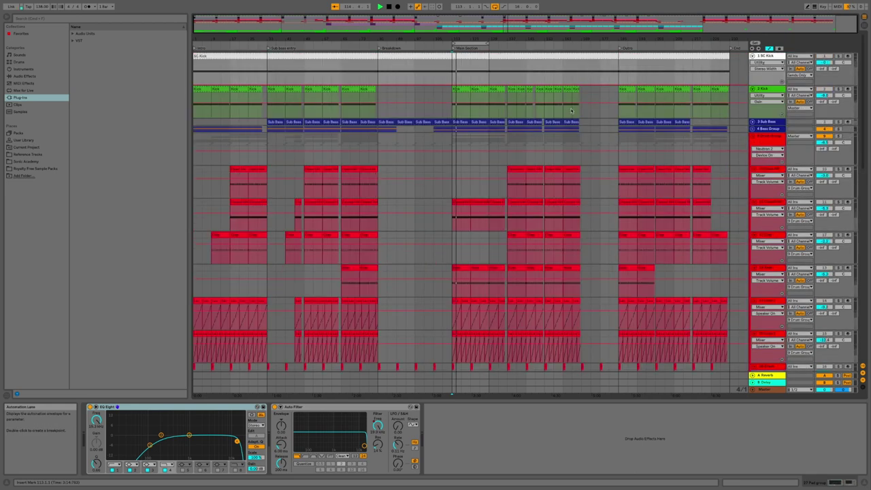
scroll(571, 111, "down", 10)
scroll(571, 110, "up", 10)
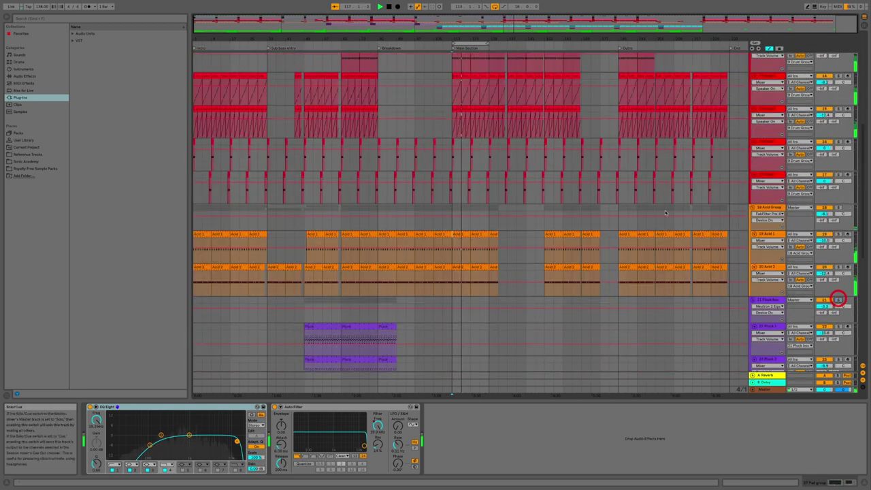
scroll(537, 146, "down", 1)
scroll(537, 145, "down", 10)
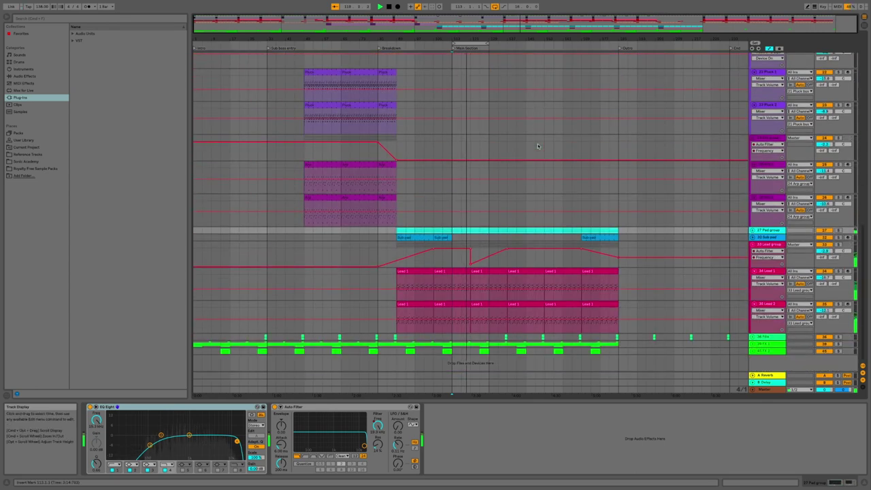
Unfold the Pad group and toggle its solo to compare it with the full mix, leaving it soloed
left_click(753, 231)
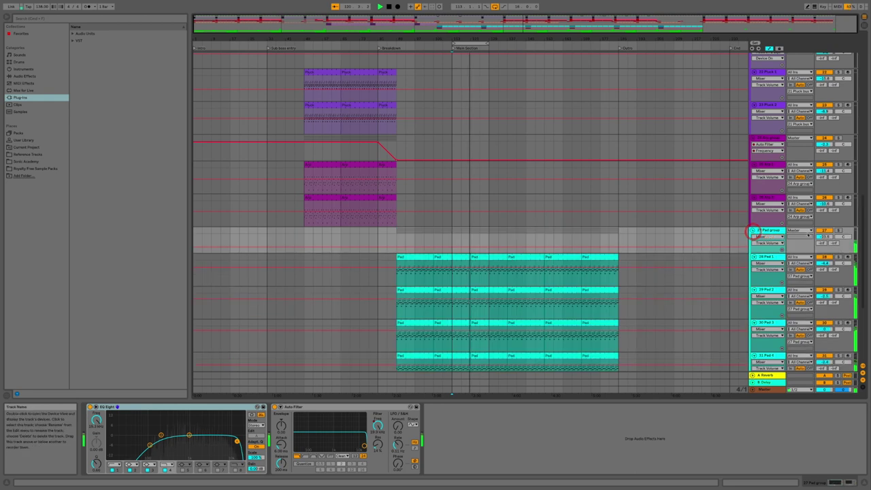
left_click(839, 230)
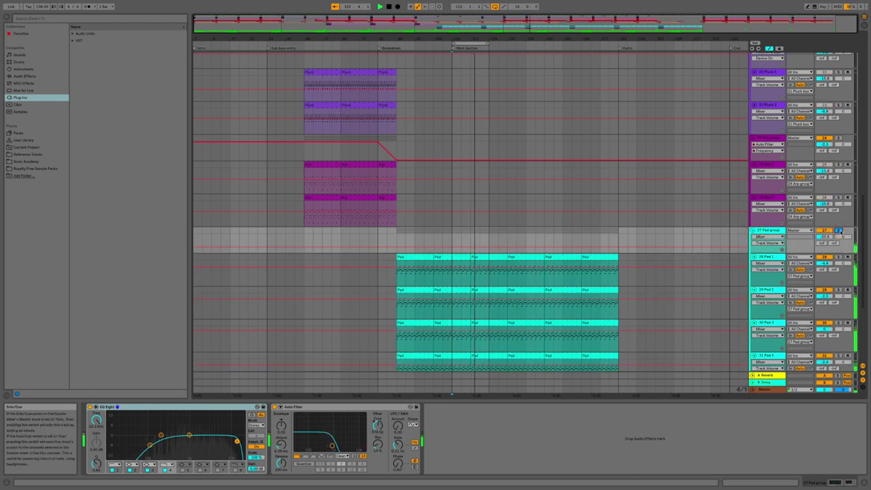
left_click(840, 231)
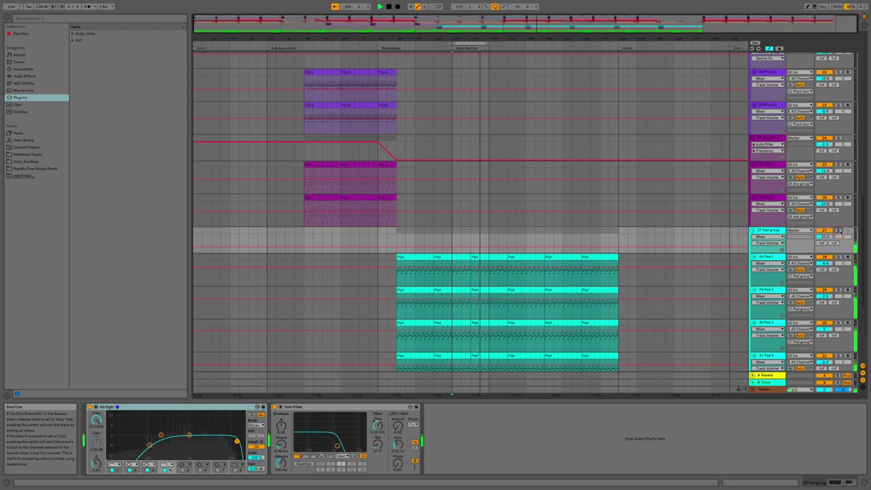
left_click(840, 231)
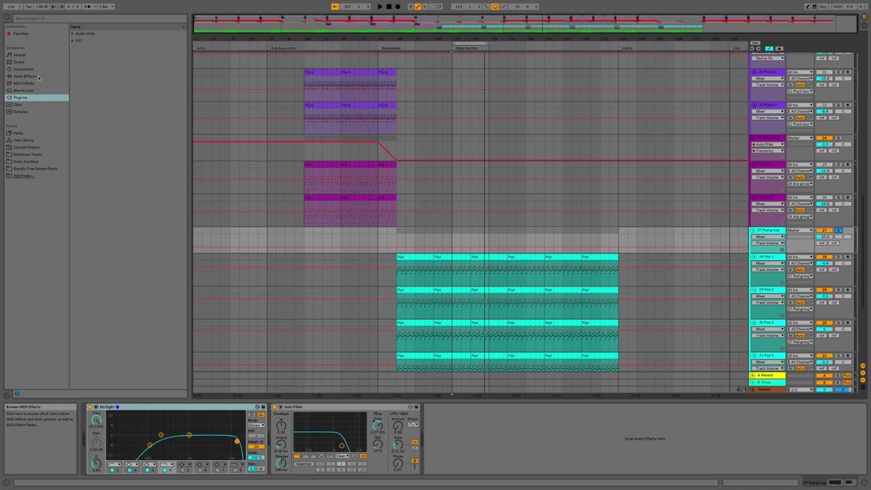
Insert the Neutron 2 VST plug-in on the Pad group between EQ Eight and Auto Filter
left_click(73, 41)
scroll(114, 134, "down", 3)
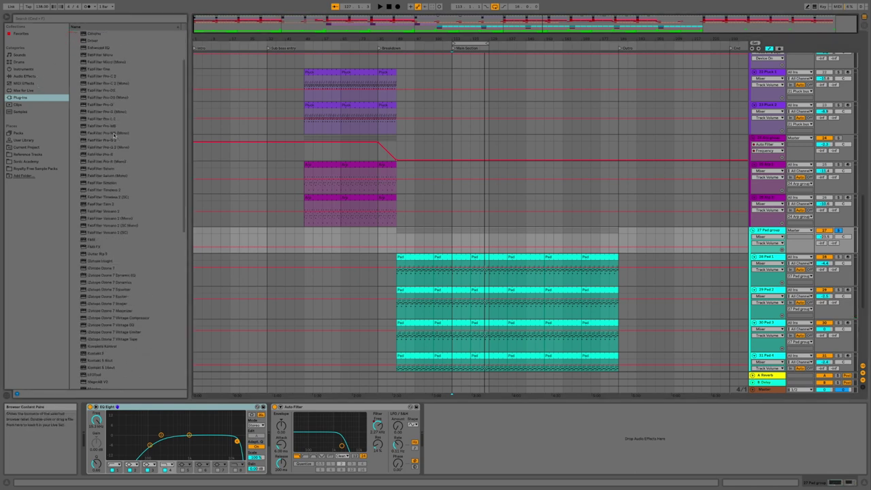
scroll(113, 134, "down", 5)
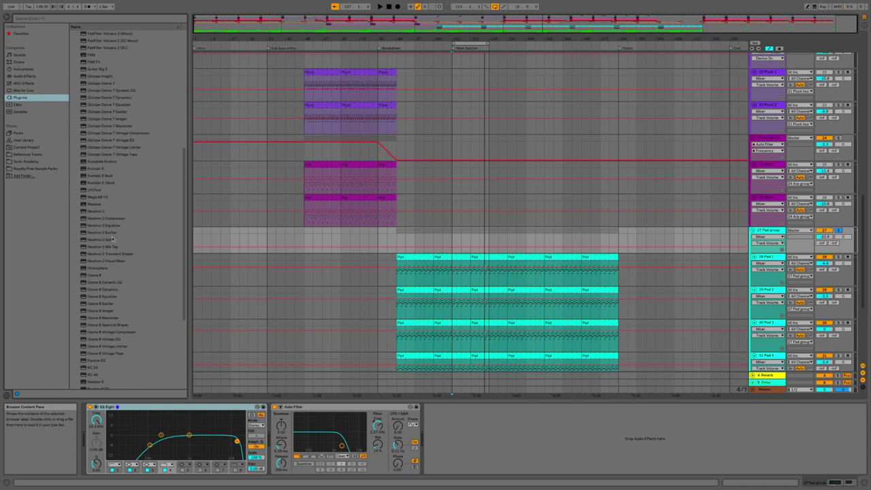
left_click(100, 212)
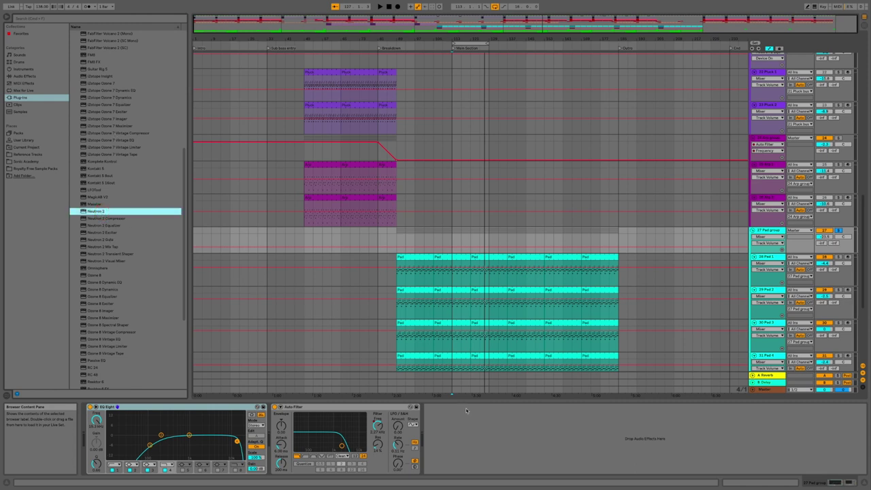
left_click_drag(462, 408, 277, 412)
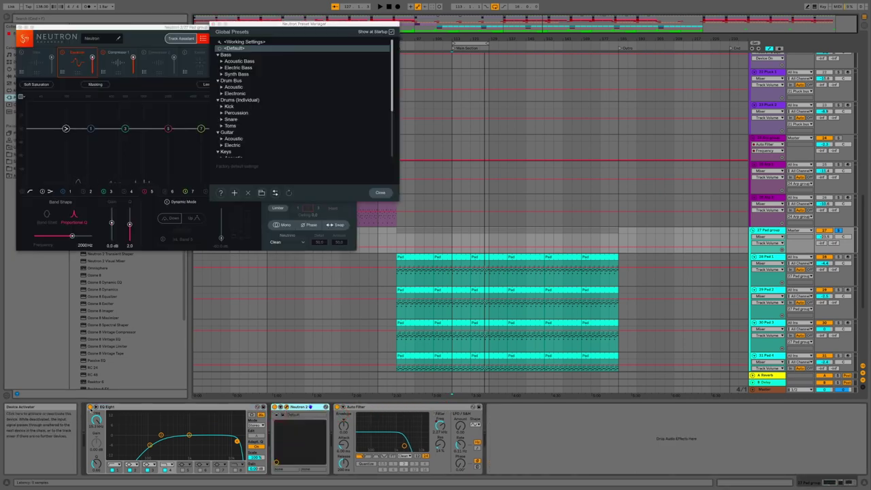
Deactivate the Pad group's EQ Eight and dismiss Neutron's preset manager, moving the plug-in window clear of it
left_click(90, 407)
left_click(182, 28)
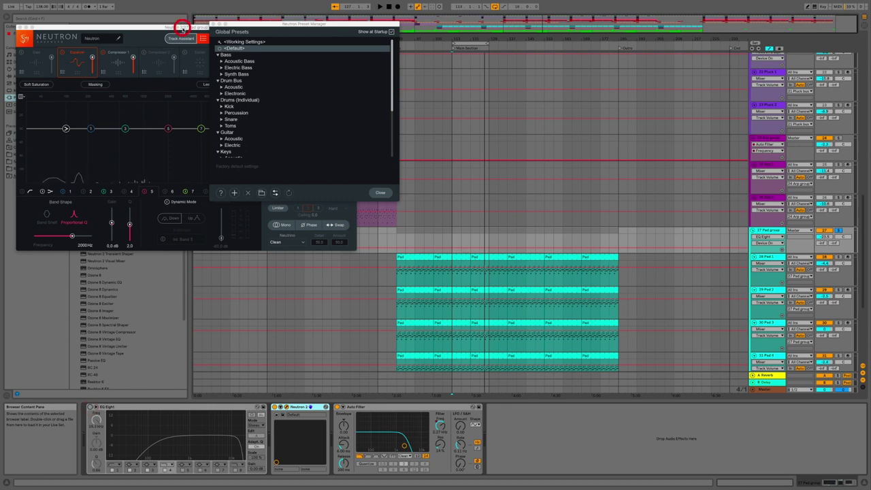
left_click_drag(183, 28, 481, 121)
left_click(384, 193)
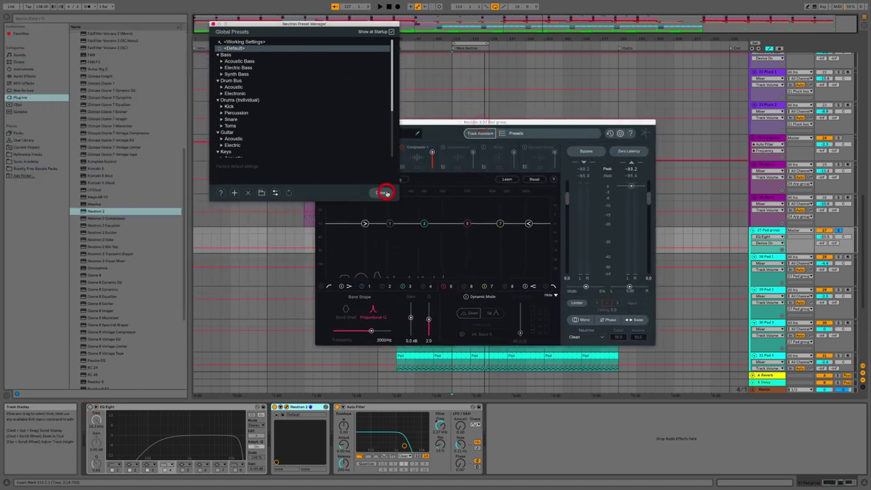
Run Neutron's Track Assistant with Auto-Detect, Balanced style and Medium intensity while the Main Section plays, and accept its suggestion
left_click(480, 134)
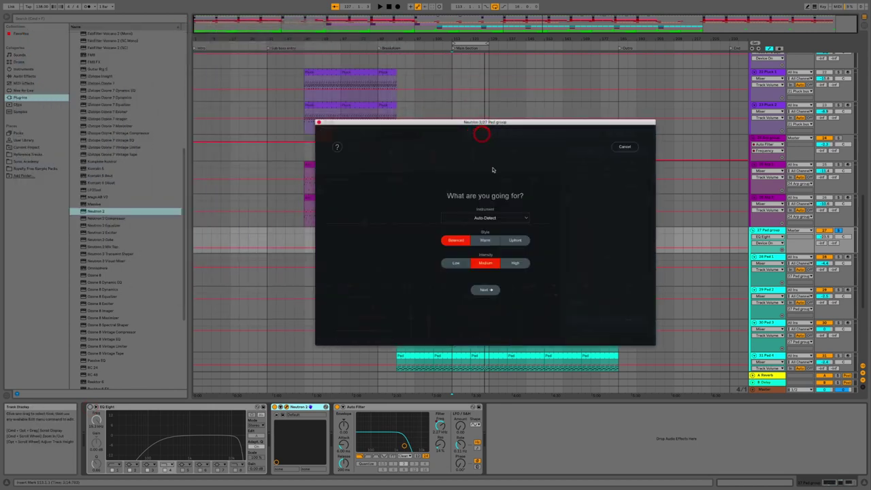
left_click(503, 219)
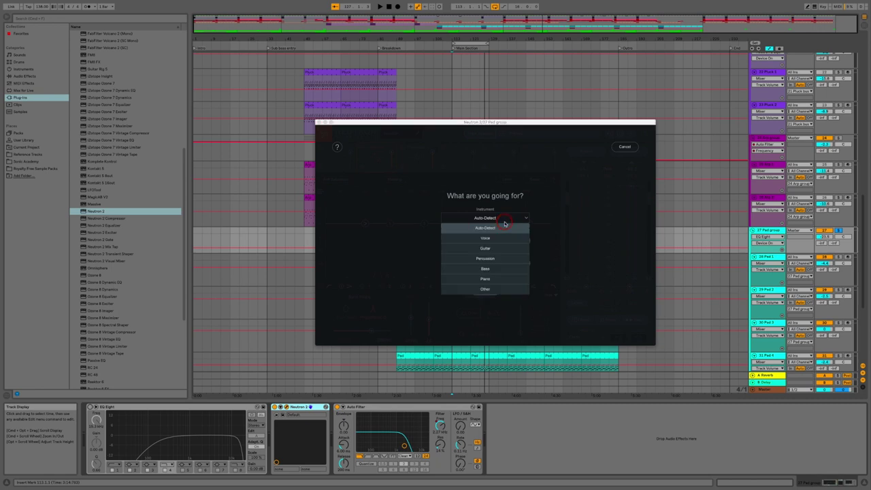
left_click(504, 223)
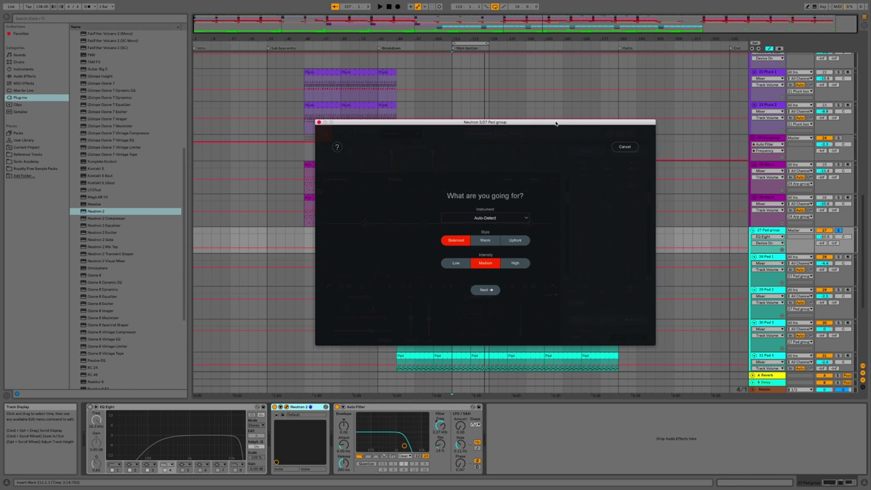
left_click_drag(552, 123, 276, 41)
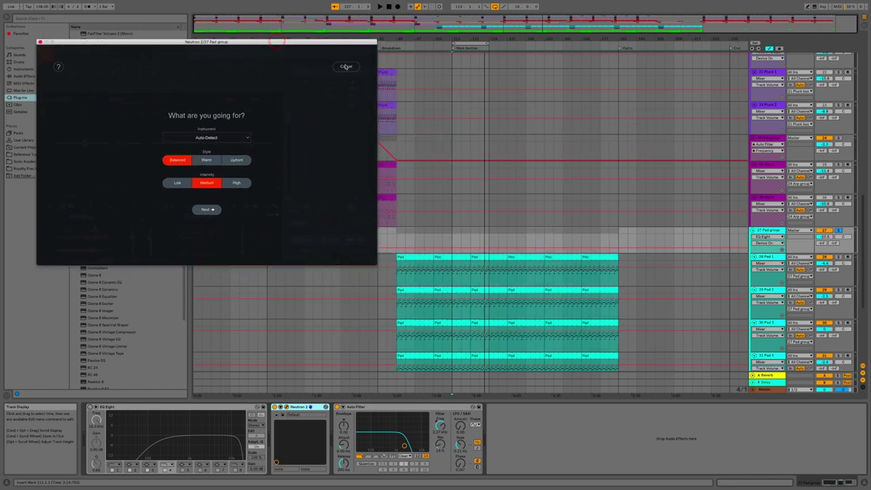
left_click(212, 210)
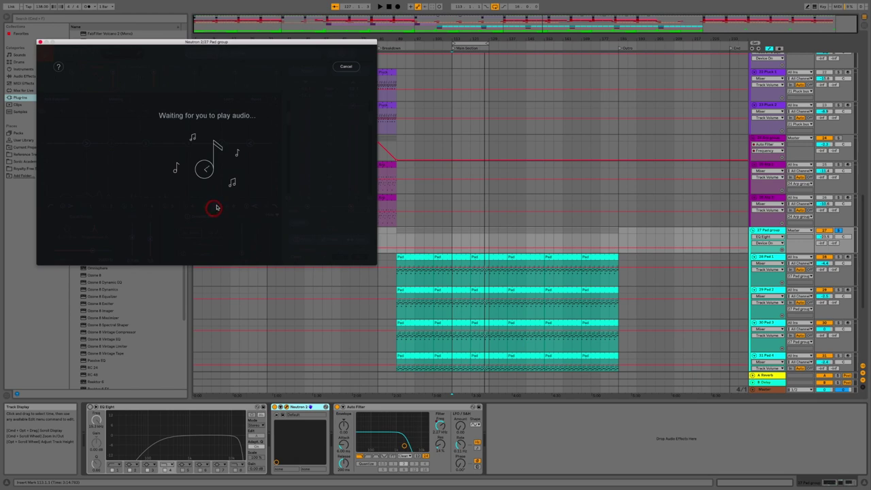
left_click(453, 49)
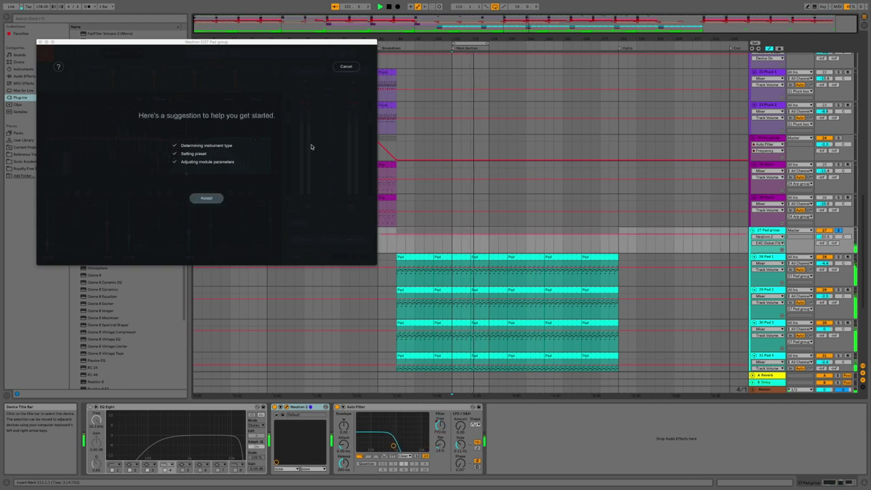
left_click(207, 197)
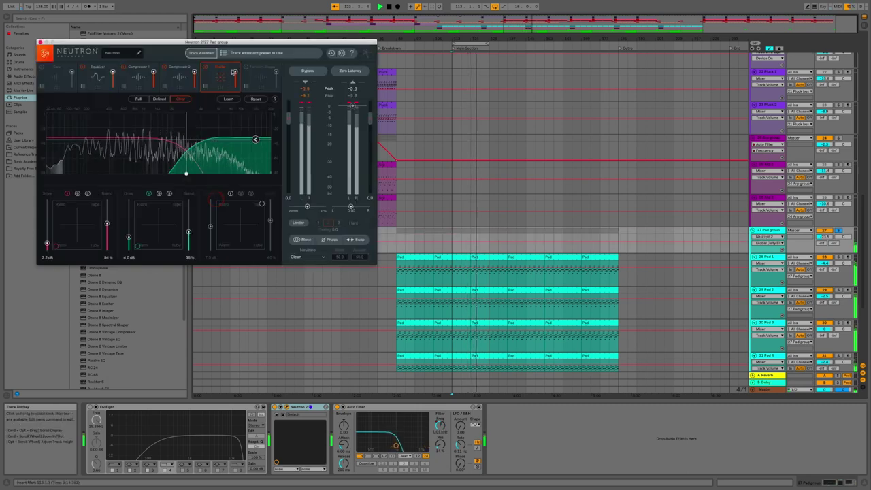
Review the Track Assistant's settings in Neutron's Equalizer, Compressor 1, Compressor 2 and Exciter modules
left_click_drag(247, 39, 465, 41)
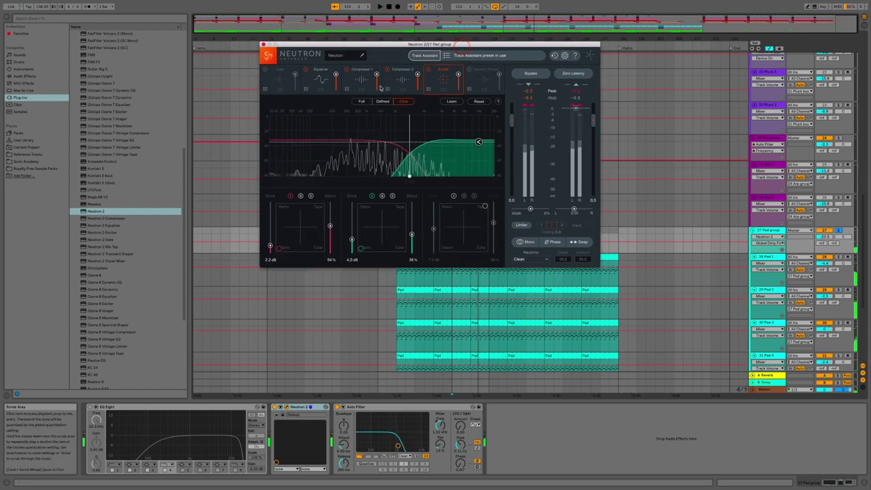
left_click(319, 89)
left_click(363, 88)
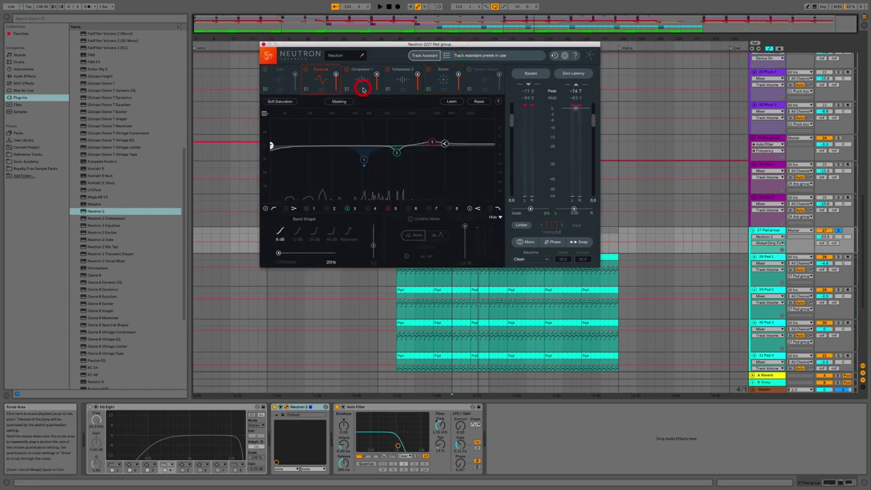
left_click(319, 88)
left_click(364, 160)
left_click(362, 85)
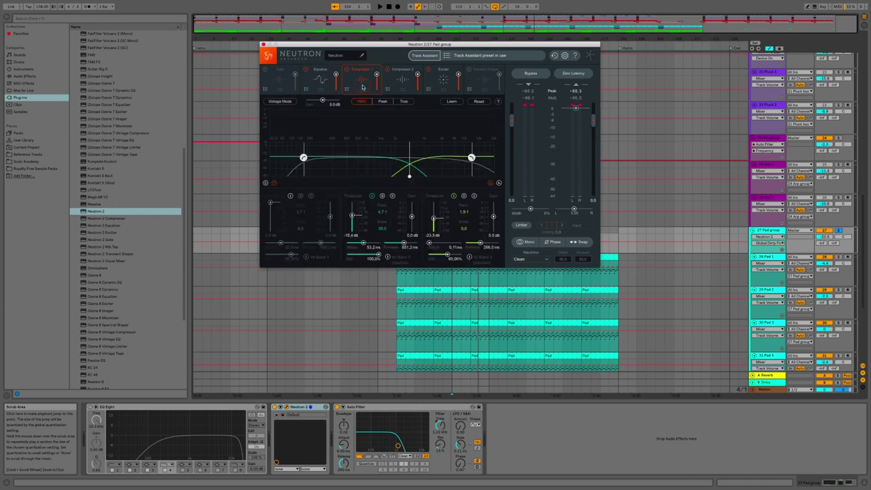
left_click(407, 85)
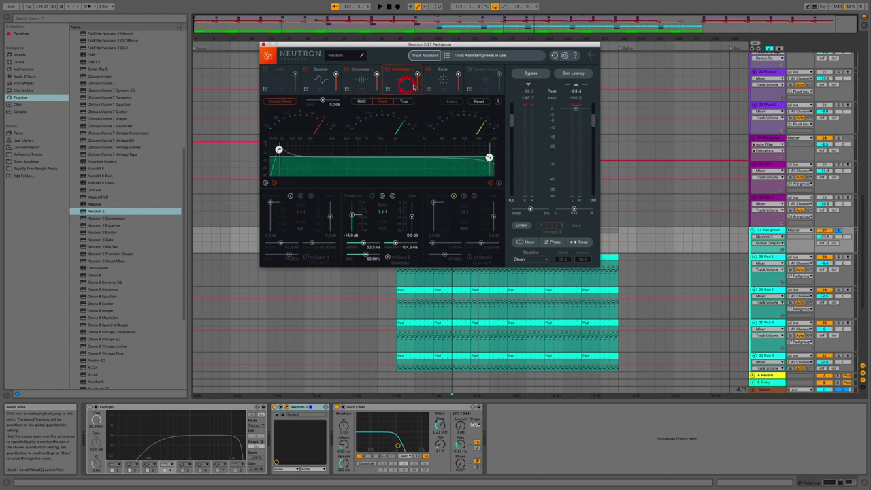
left_click(438, 85)
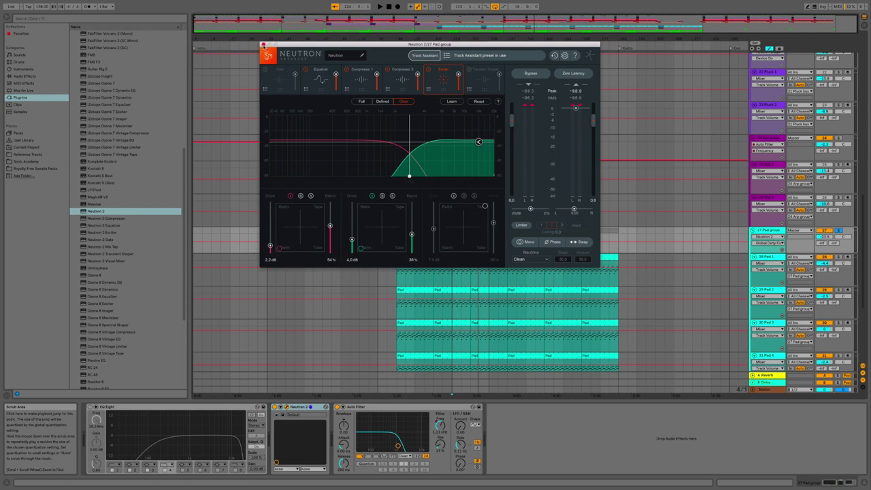
Close the Neutron window and deactivate Neutron 2 on the Pad group
left_click(263, 44)
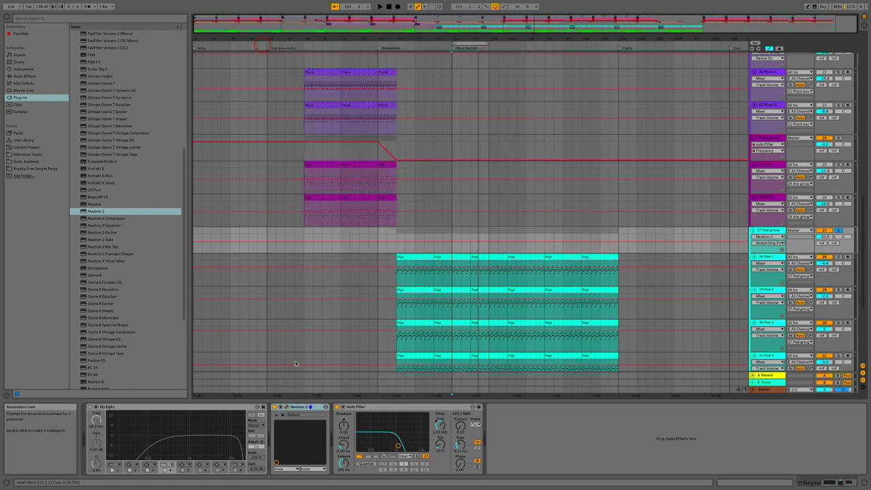
left_click(276, 406)
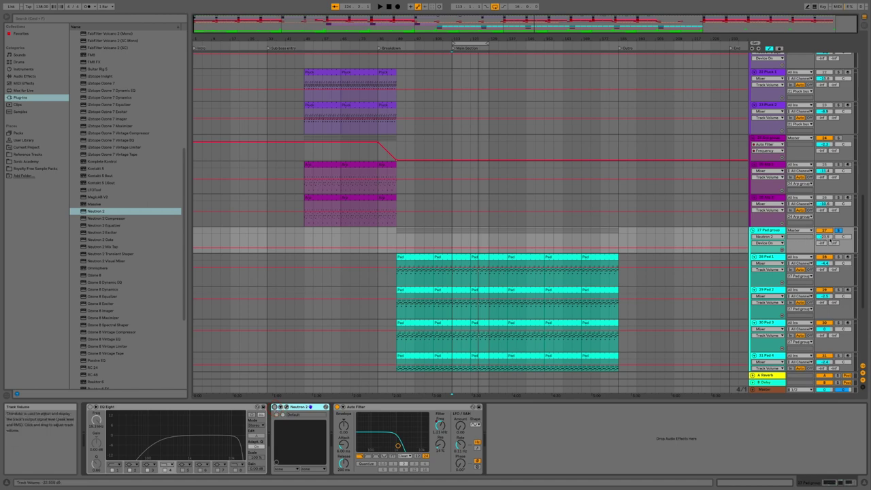
Show the Session mixer and check the Pad group's output level during playback with Neutron 2 deactivated
left_click(828, 236)
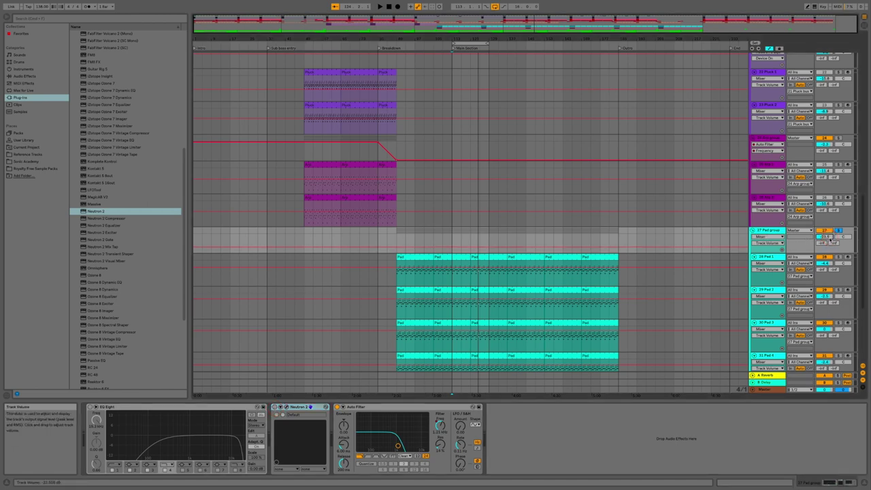
key("Tab")
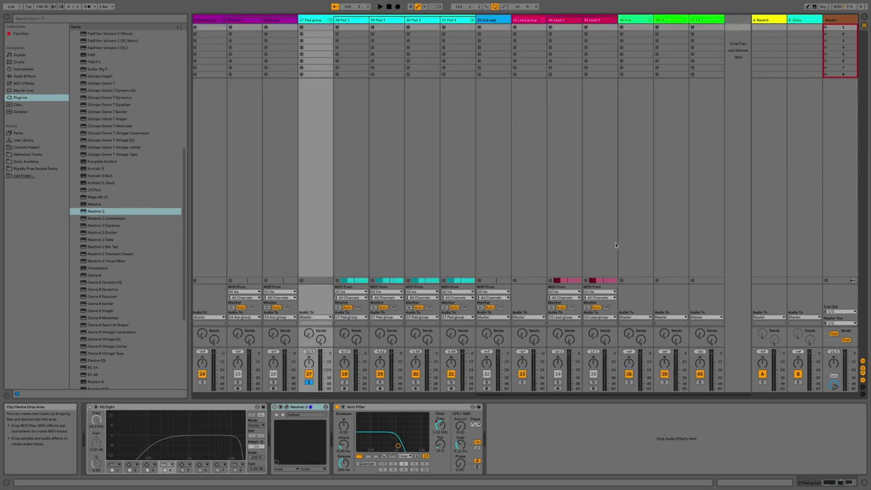
left_click(311, 352)
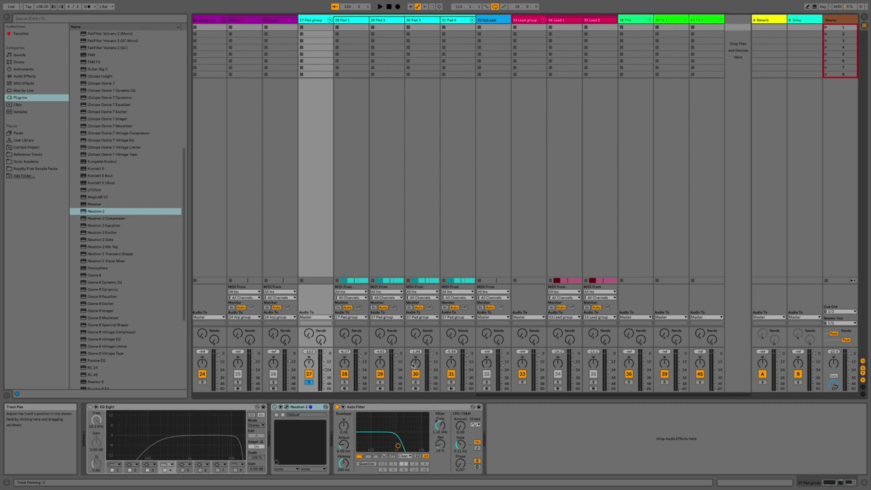
key("space")
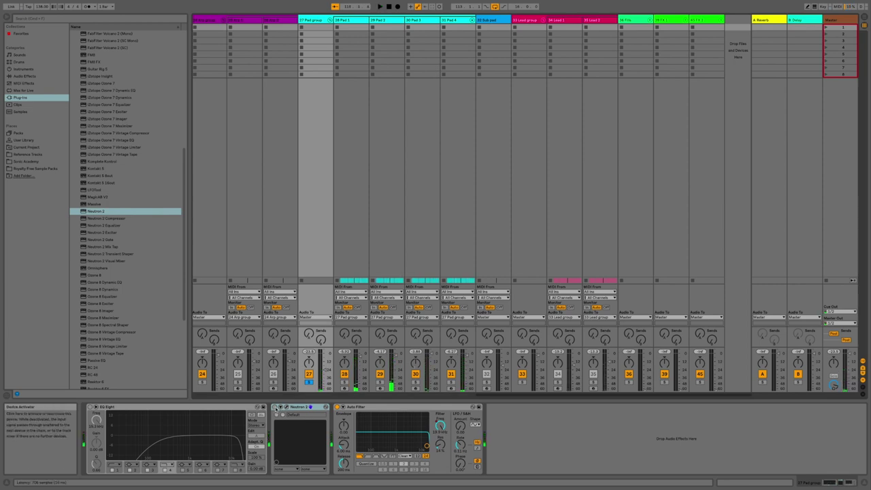
Compare the Pad group's level and sound during playback with Neutron 2 activated and deactivated
left_click(274, 406)
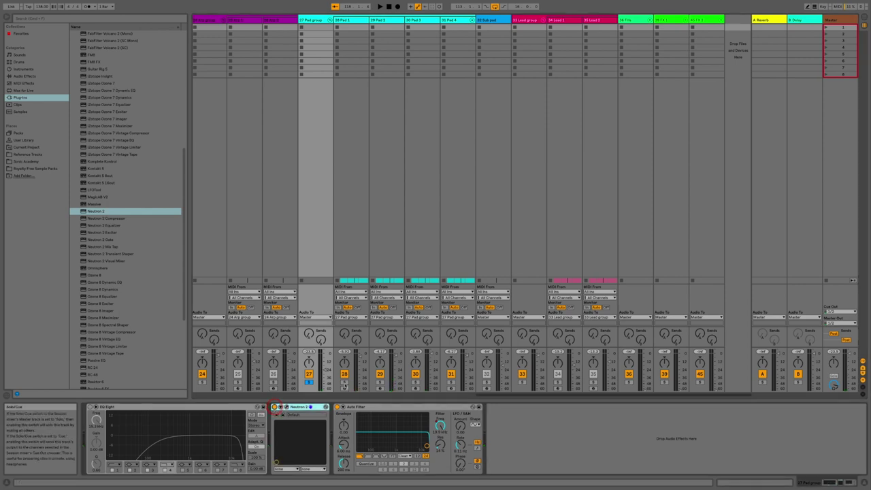
key("space")
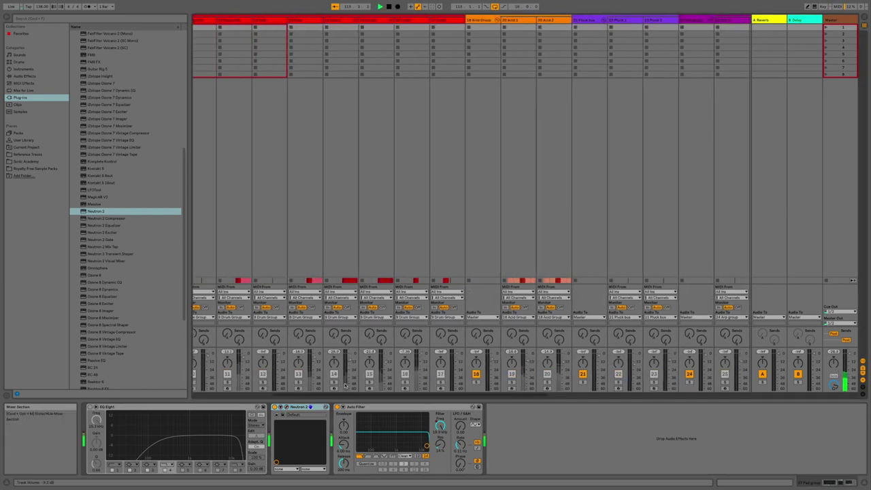
key("space")
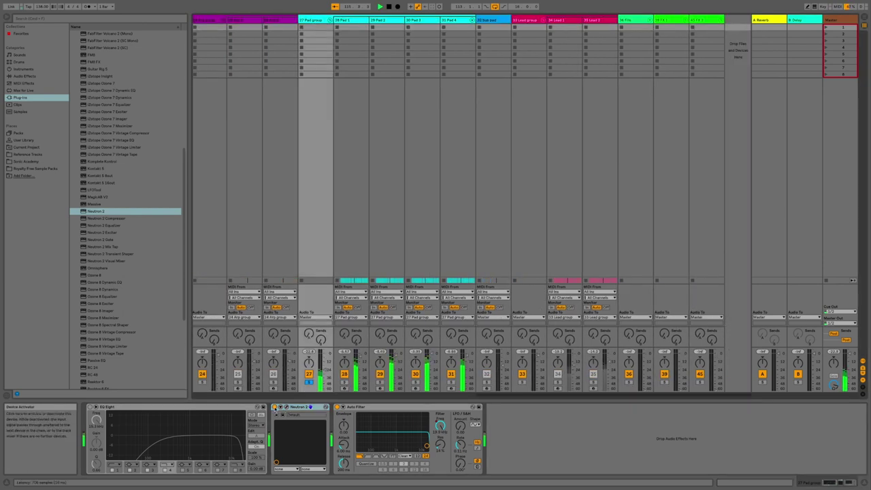
left_click(274, 407)
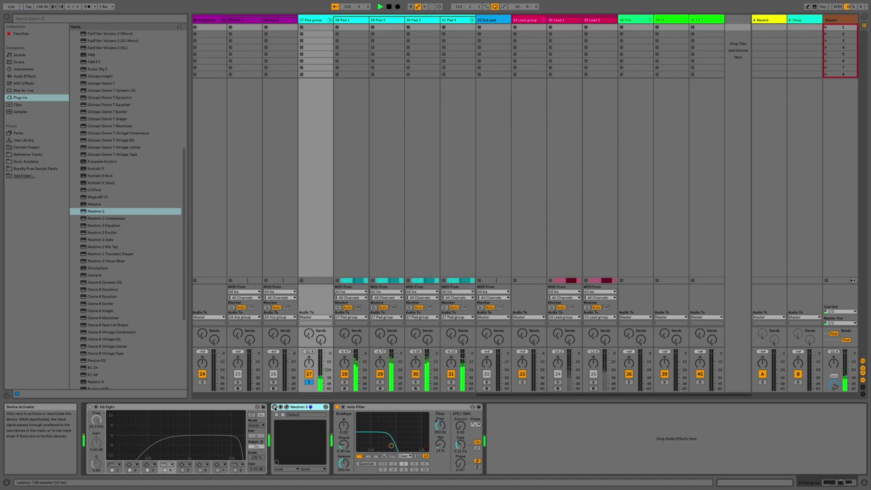
Return to the Arrangement and move the loop to the 16 bars starting at bar 137, selecting that section
key("Tab")
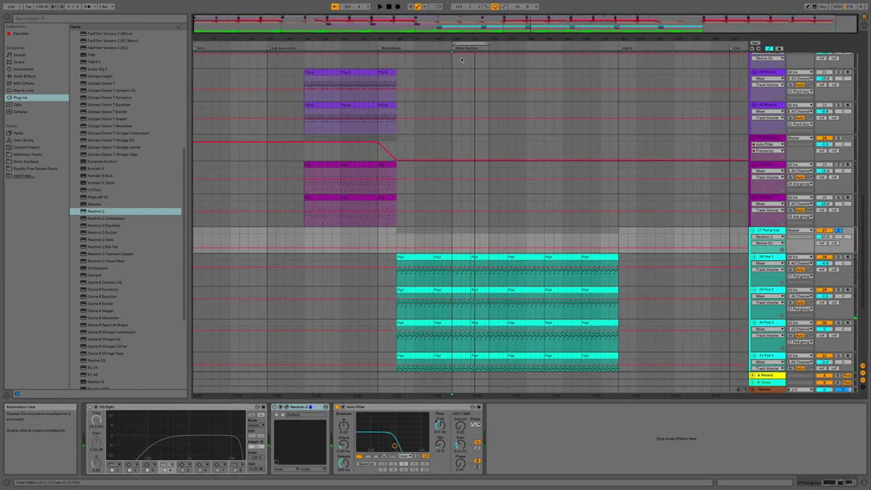
left_click_drag(487, 44, 518, 49)
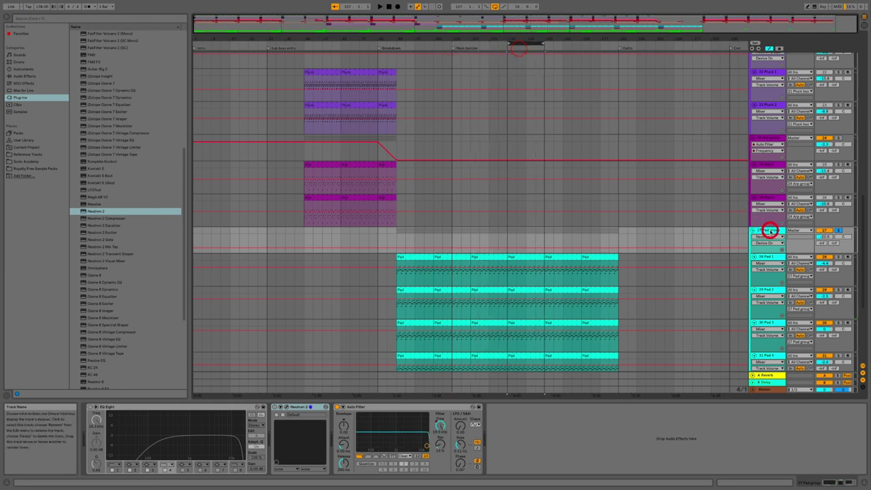
left_click(769, 236)
left_click(766, 259)
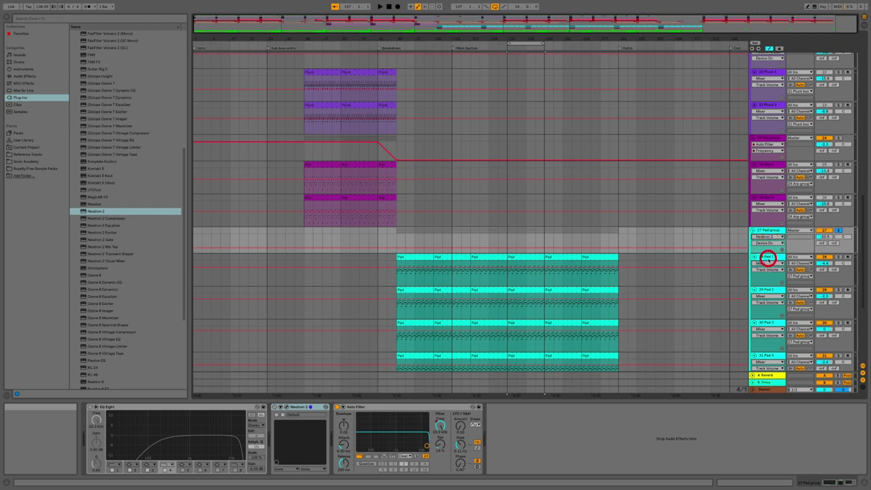
left_click(526, 45)
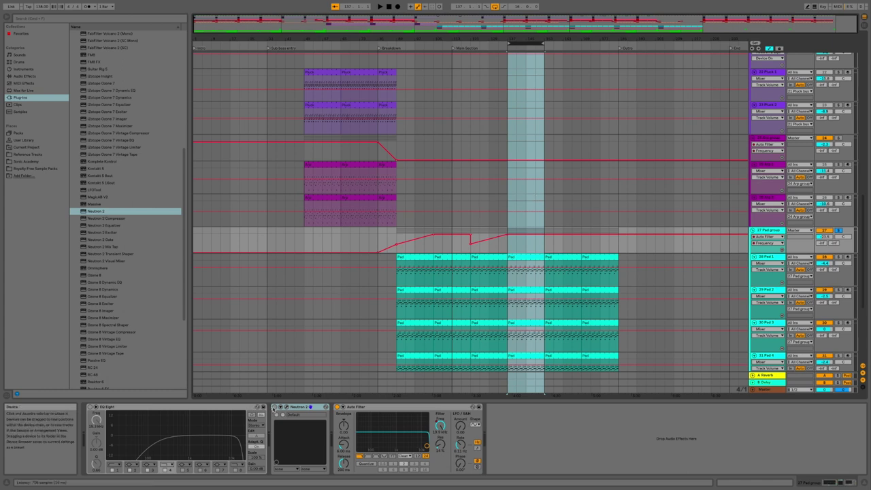
Play the looped section with the Pad group's Neutron 2 switched on and off, leaving it activated
left_click(275, 407)
key("space")
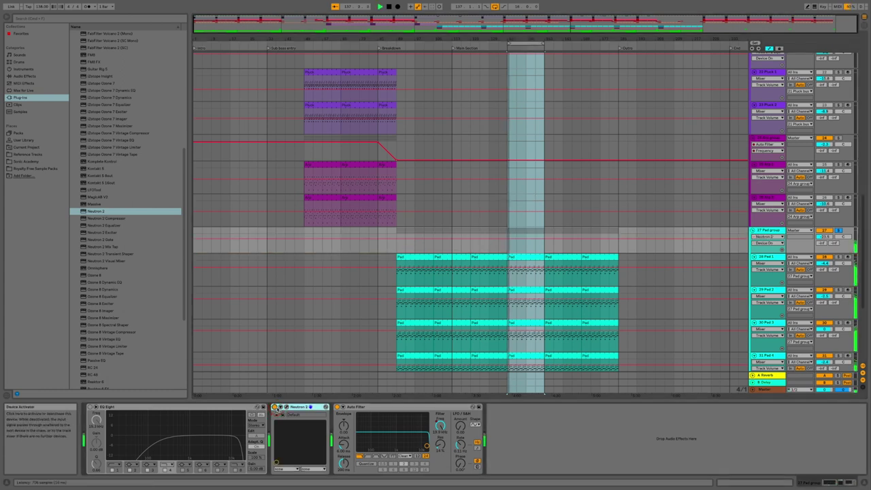
left_click(275, 406)
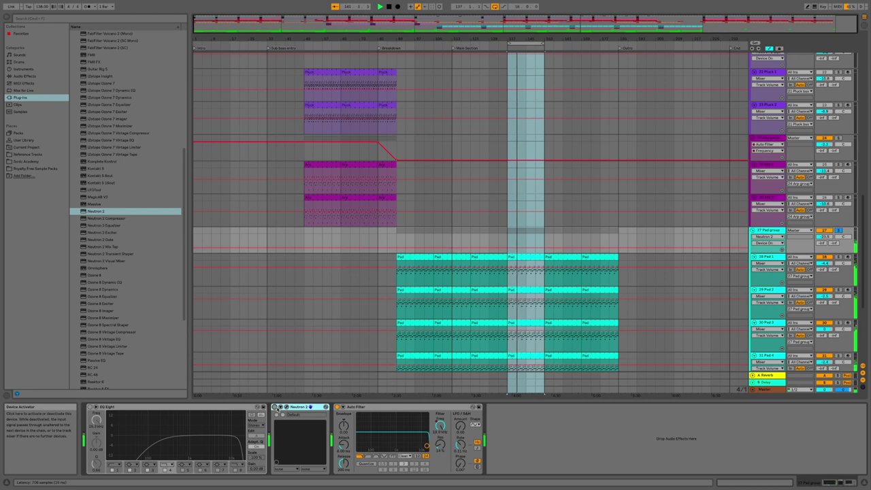
left_click(275, 407)
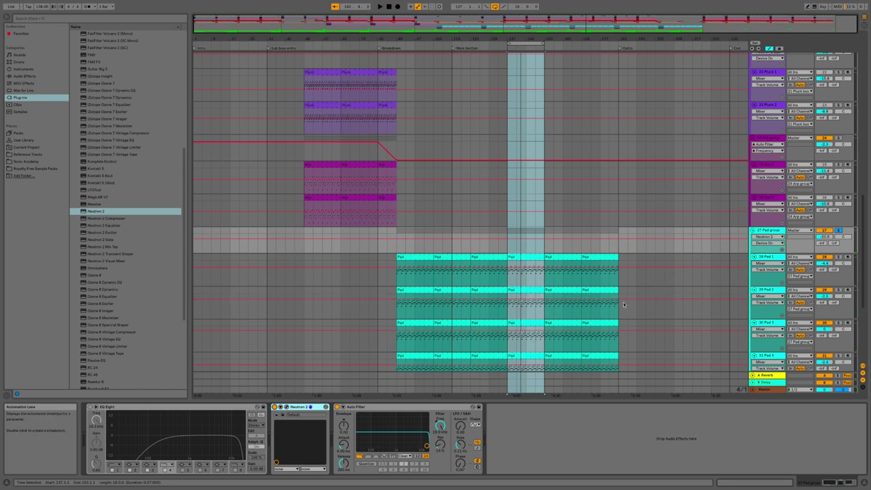
Unfold and select the Sub pad track below the Pad group to show its devices
scroll(623, 304, "down", 5)
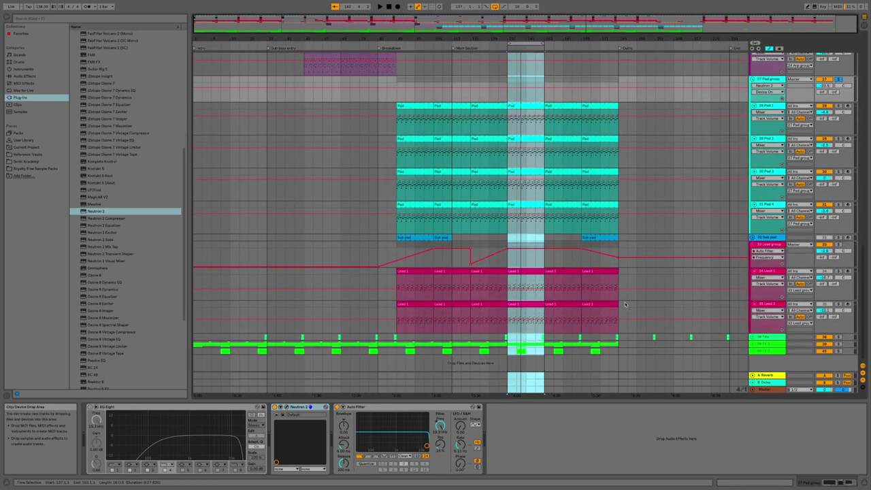
left_click(753, 237)
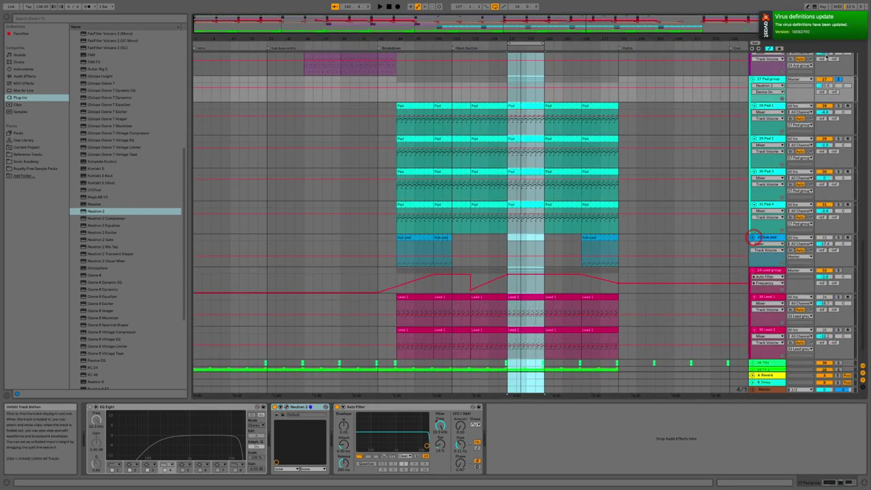
left_click(762, 238)
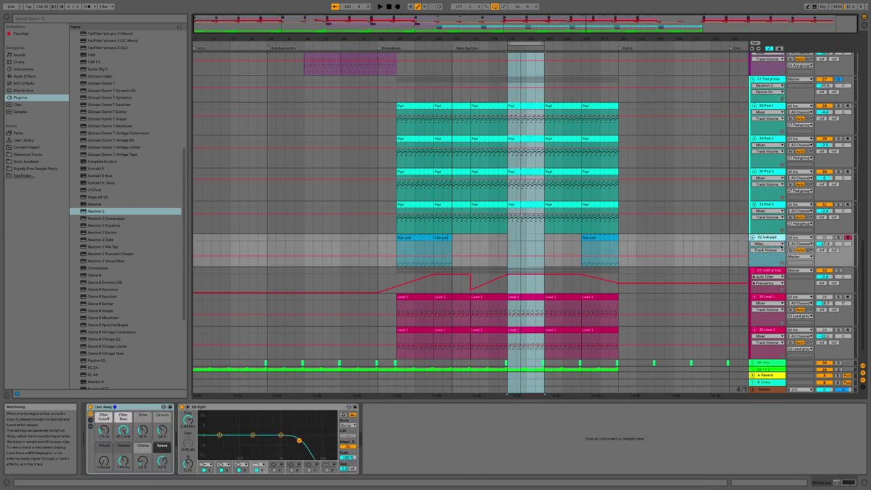
left_click(778, 244)
left_click(777, 245)
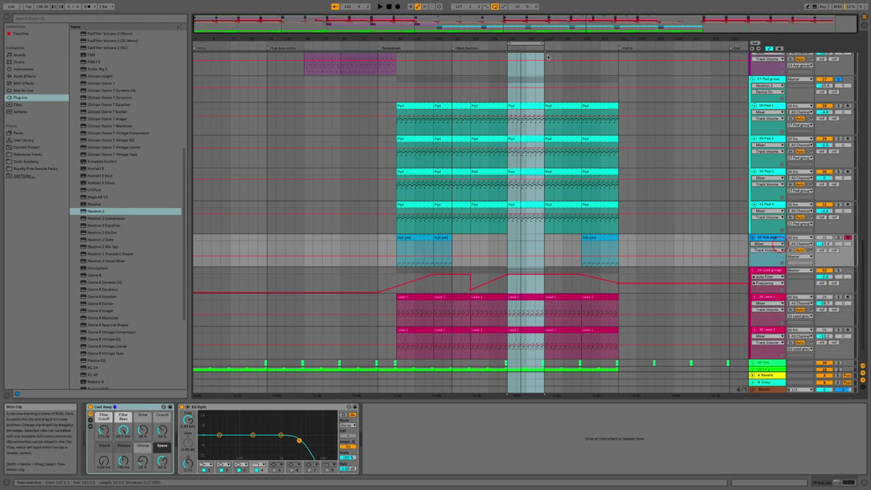
Move the loop over the last Sub pad clip and solo the Sub pad track during playback
left_click_drag(534, 44, 606, 53)
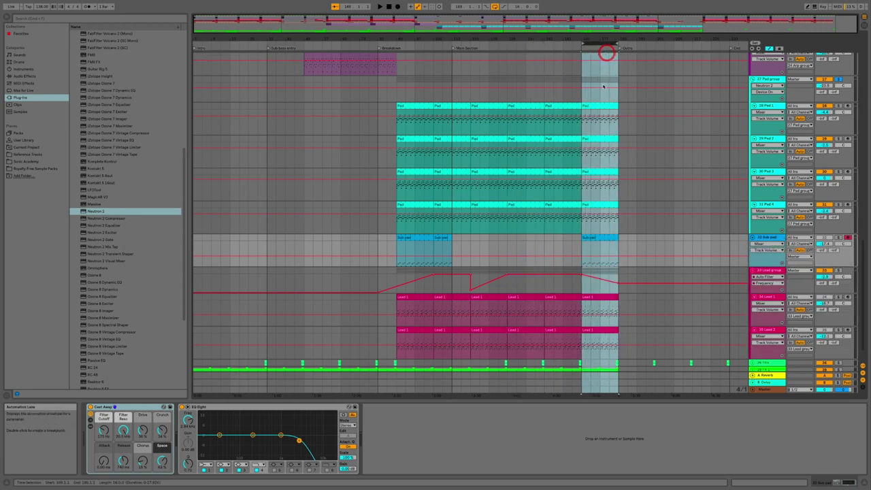
key("space")
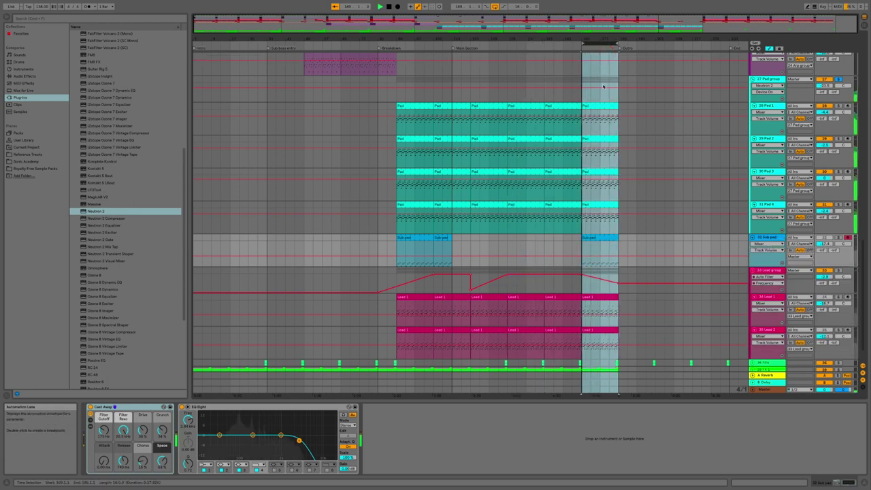
left_click(840, 238)
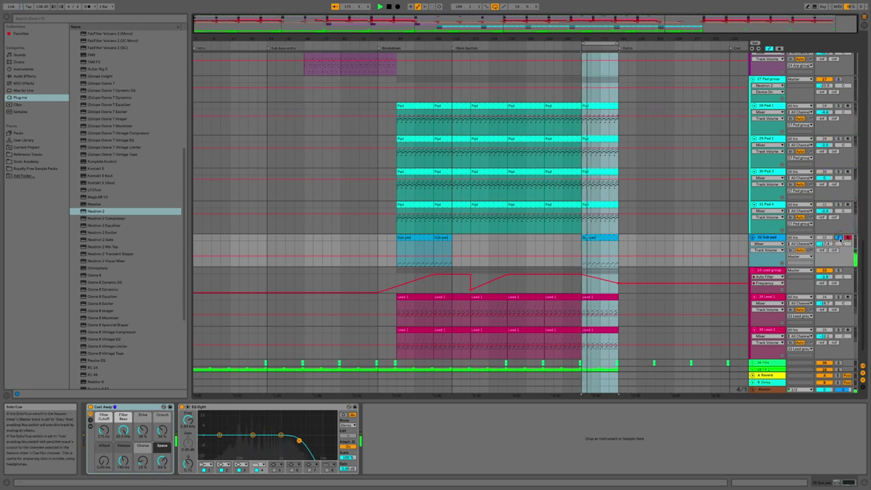
Deactivate the Sub pad's EQ Eight and load Neutron 2 after it, dismissing the preset manager
left_click(296, 408)
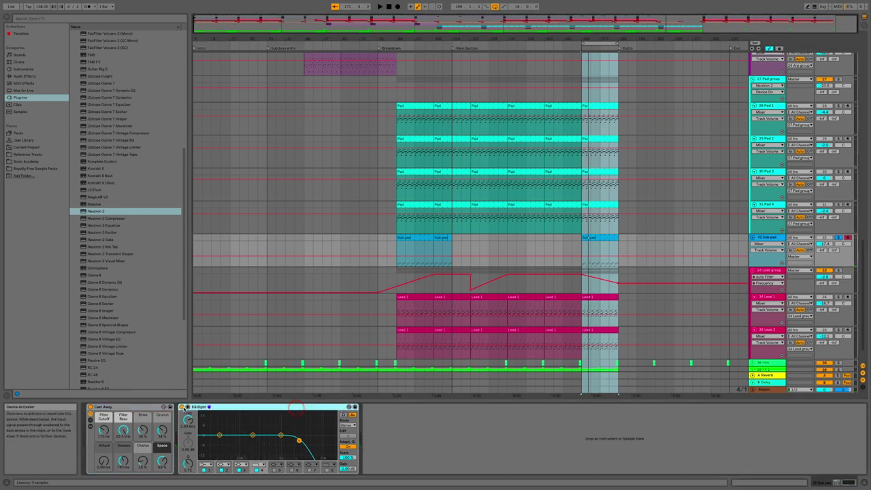
left_click(183, 407)
left_click(127, 211)
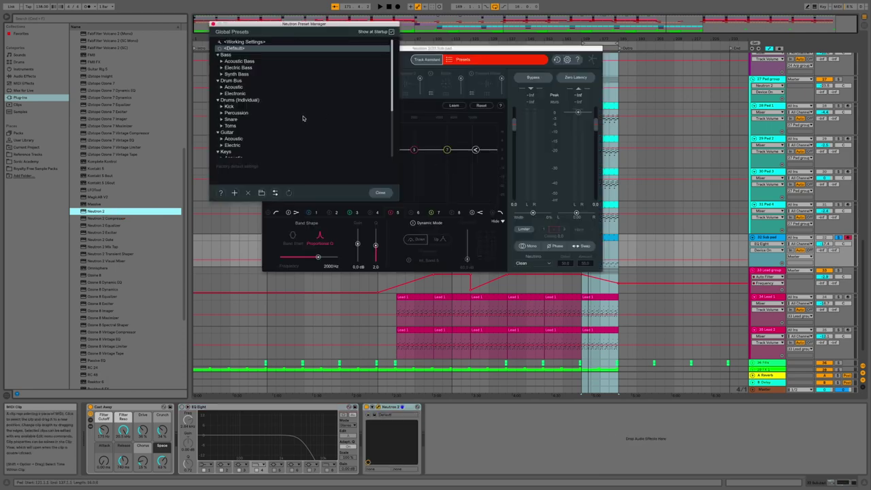
left_click(213, 24)
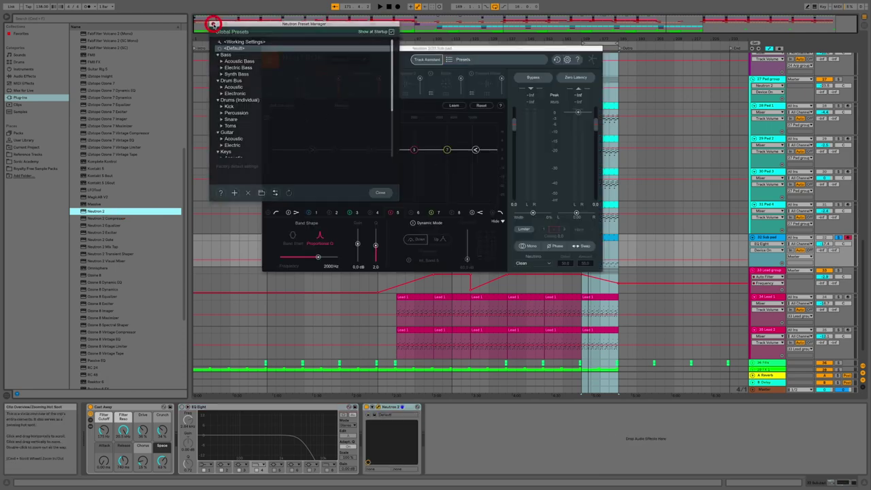
left_click_drag(476, 54, 409, 84)
Run Neutron's Track Assistant on the Sub pad with Auto-Detect, Warm style and Medium intensity during playback, and accept its suggestion
left_click(358, 91)
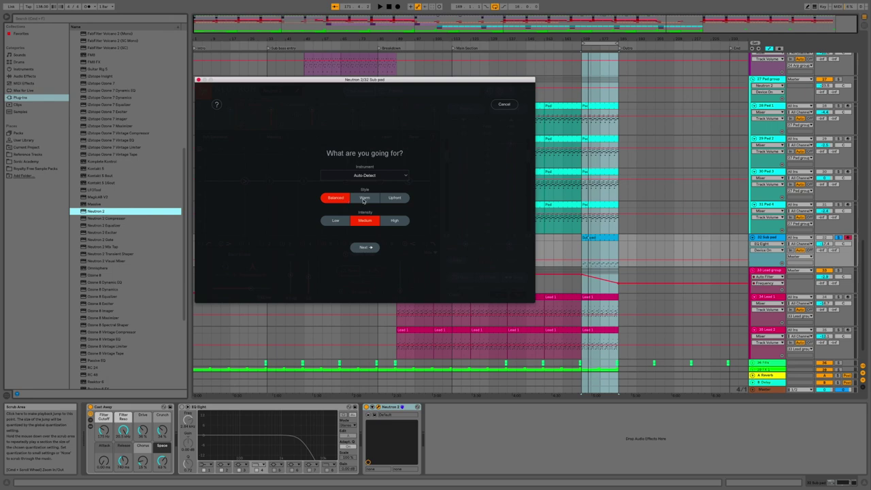
left_click(364, 197)
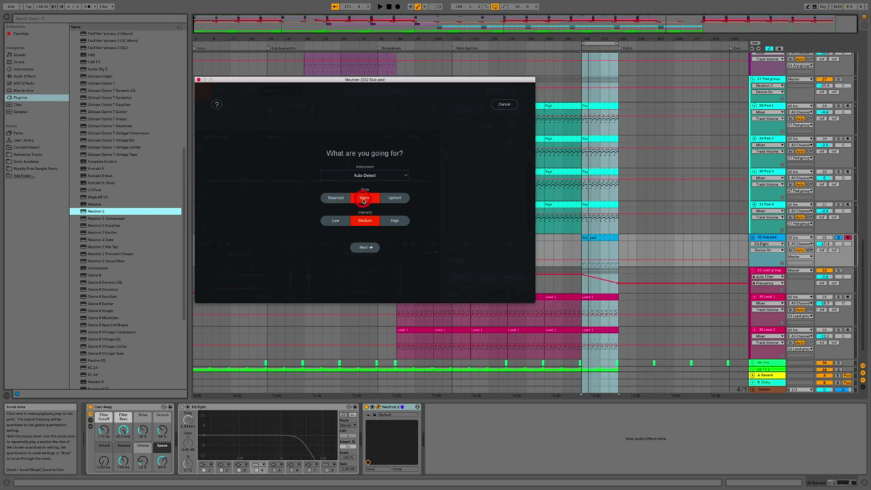
left_click(370, 250)
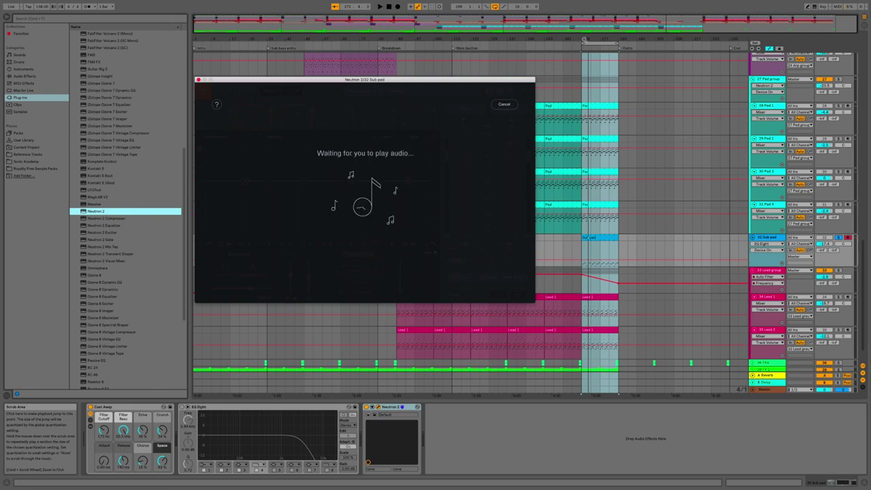
left_click(583, 44)
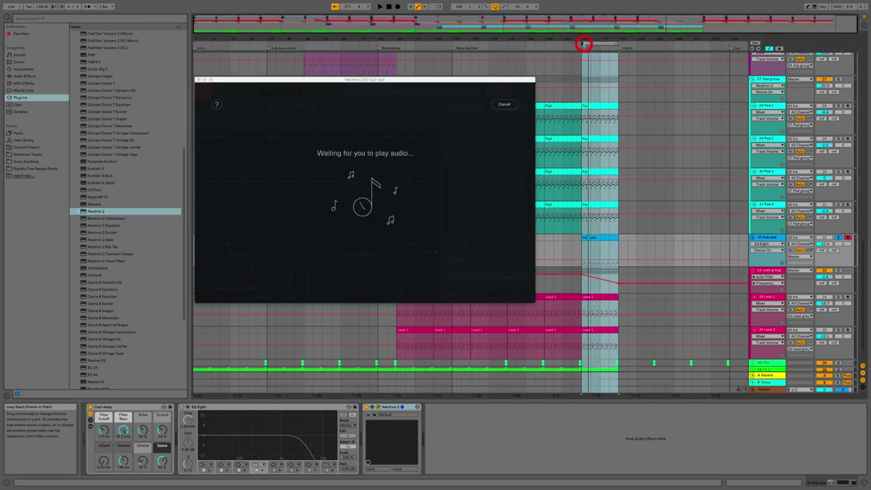
key("space")
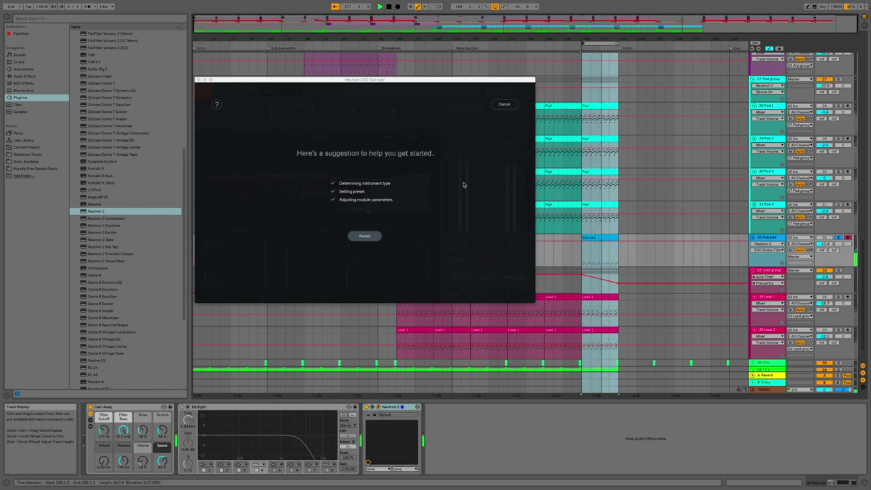
left_click(364, 235)
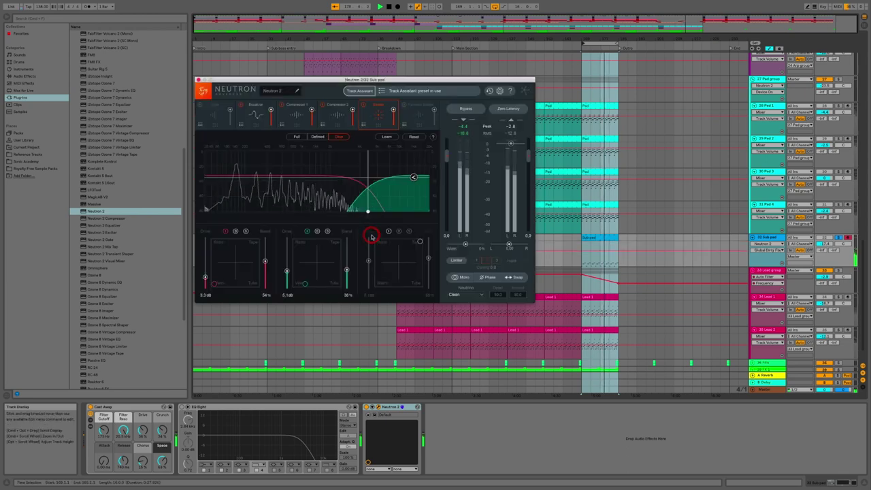
Review the Sub pad's Equalizer, Compressor 1, Compressor 2 and Exciter settings, and compare playback with Neutron 2 deactivated and reactivated
left_click(267, 121)
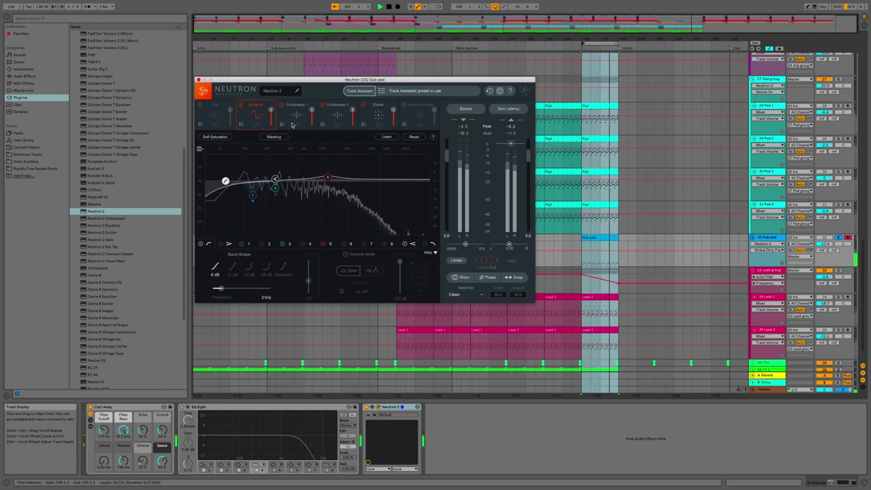
left_click(291, 124)
left_click(334, 123)
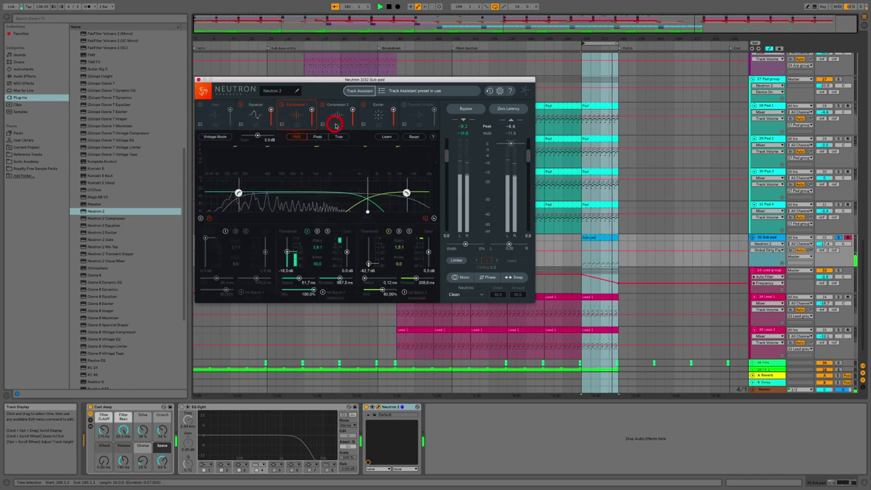
left_click(377, 123)
left_click(366, 406)
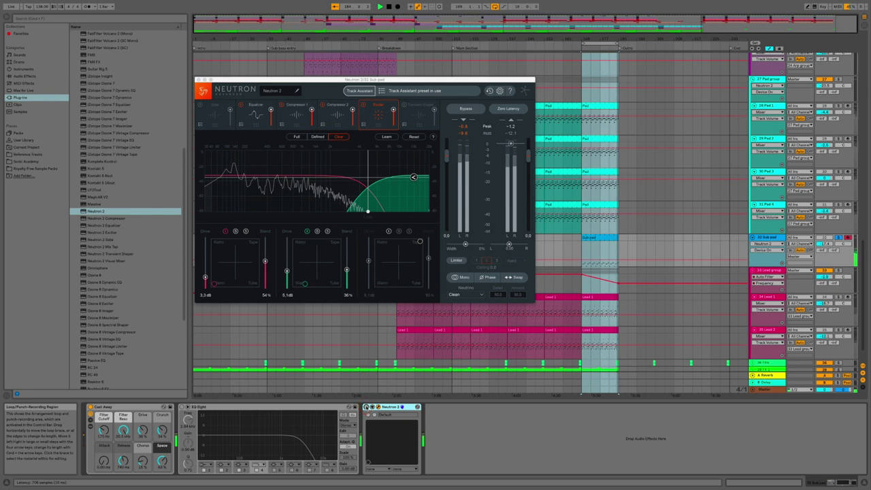
left_click(365, 406)
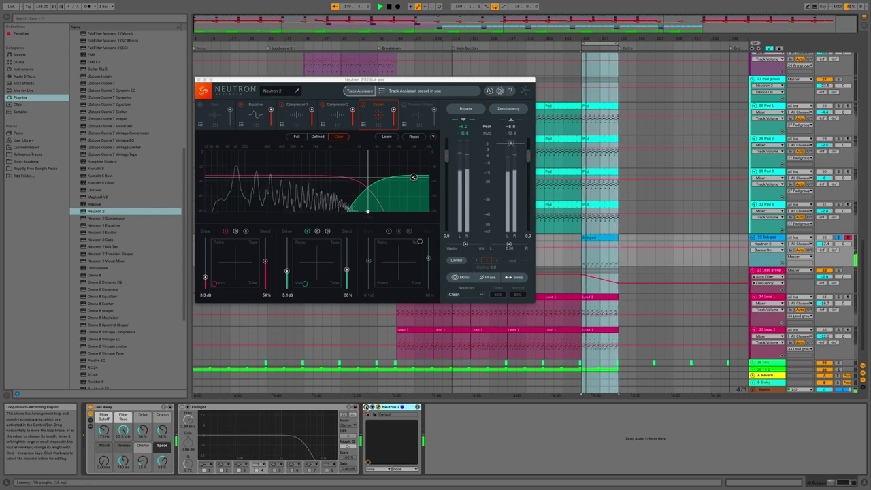
Compare Sub pad playback with Neutron 2 off and on, and re-examine Compressor 2, Compressor 1 and Equalizer node 1
left_click(366, 407)
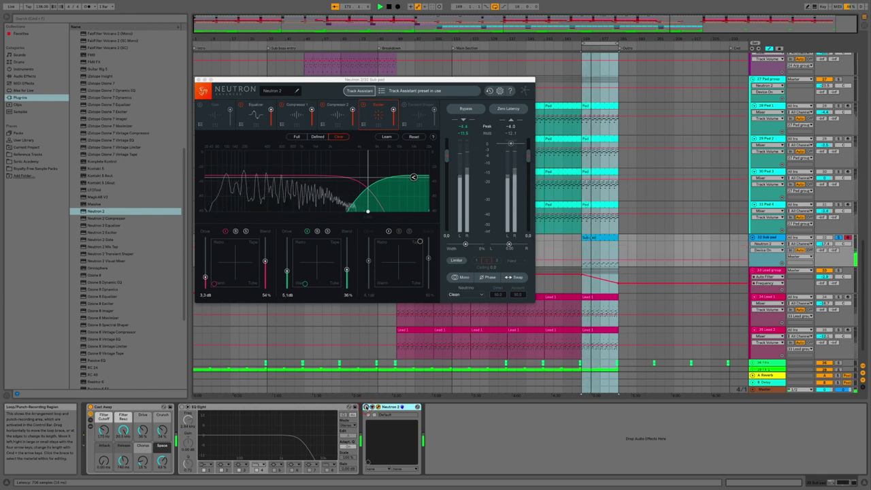
left_click(366, 407)
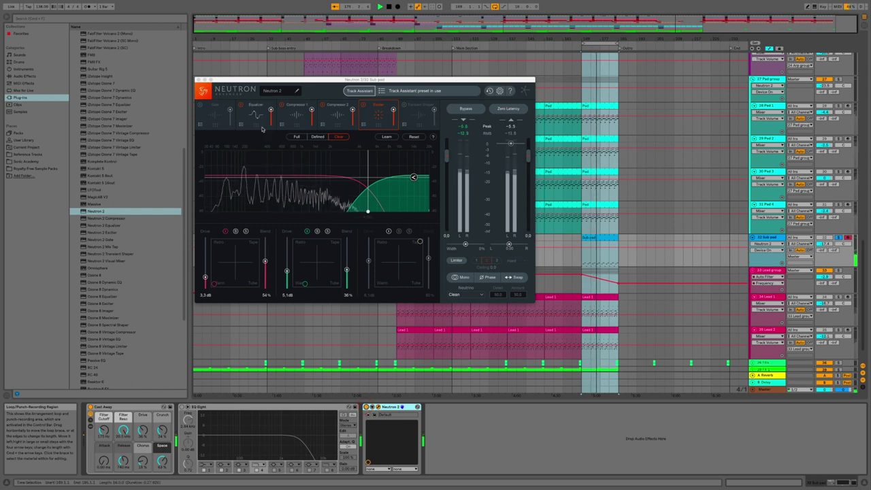
left_click(332, 116)
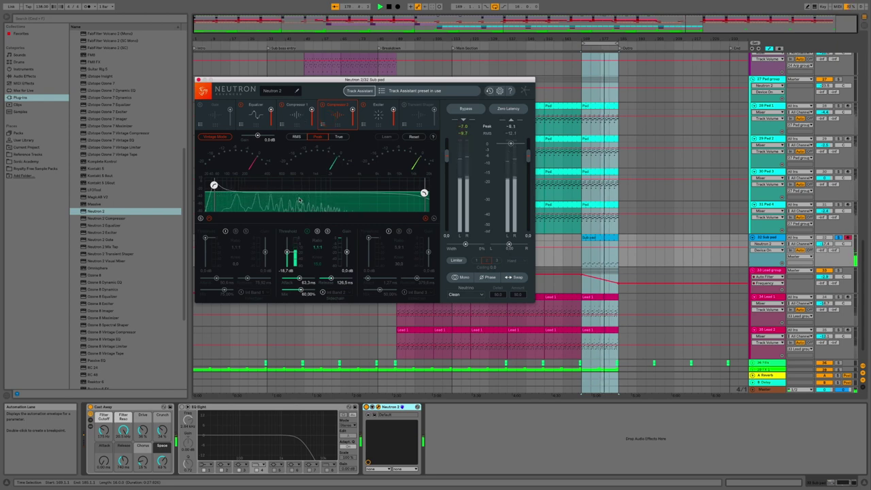
left_click(290, 114)
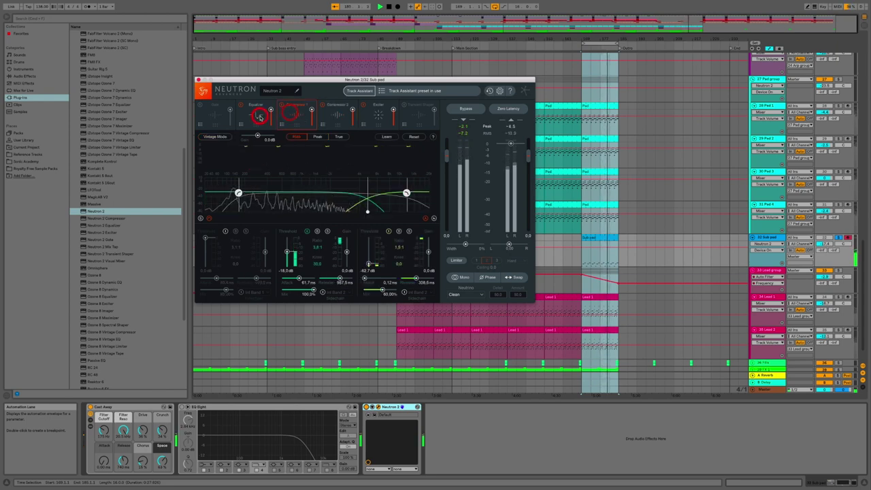
left_click(258, 119)
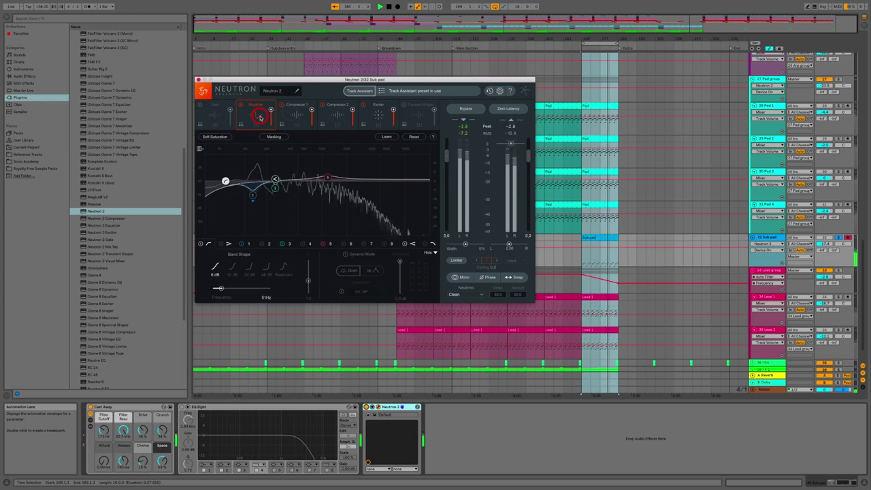
left_click(252, 195)
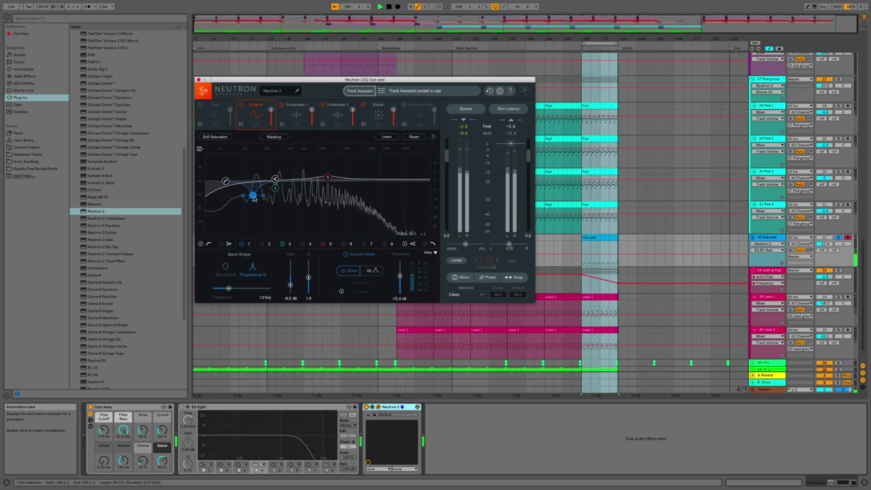
left_click_drag(253, 196, 255, 193)
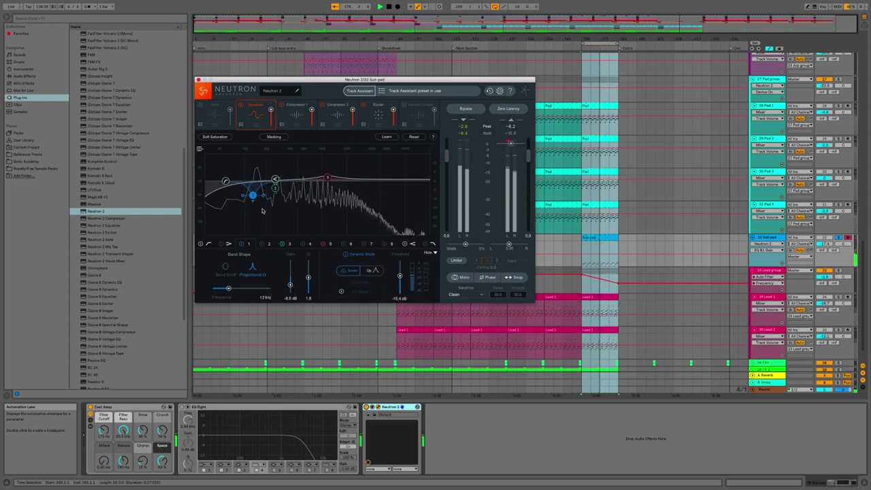
View the Sub pad's Exciter settings in Neutron 2, and look through the Exciter preset list without choosing one
left_click(375, 120)
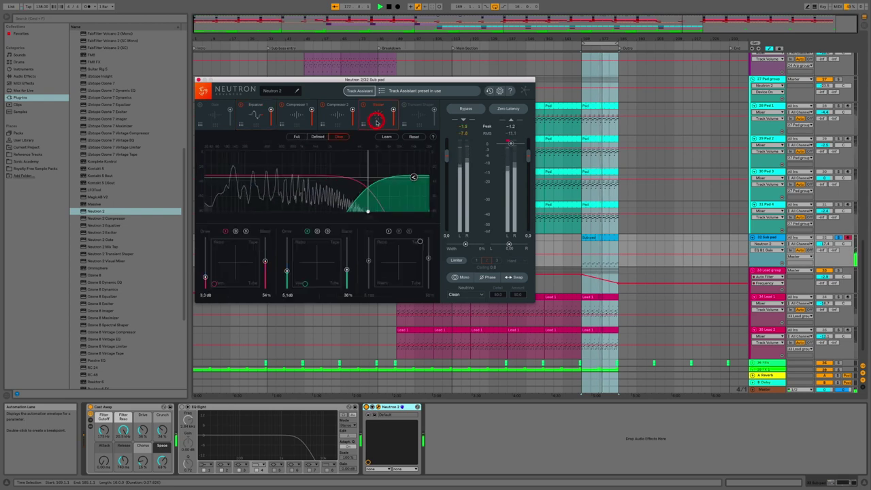
left_click(364, 125)
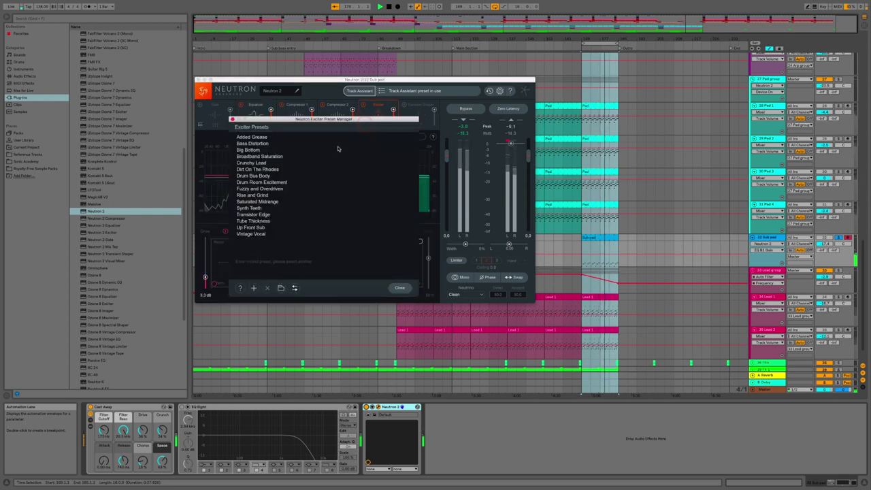
left_click(232, 119)
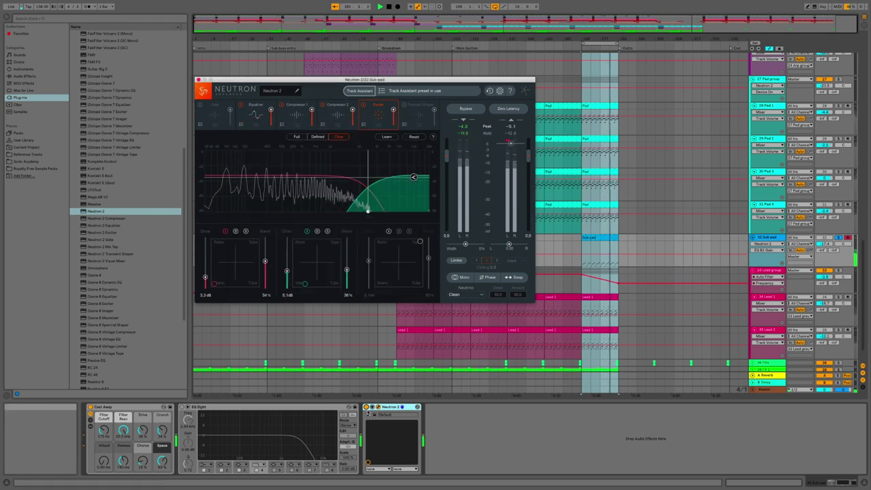
Compare the Sub pad once more with Neutron 2 off and on, stop playback and close the plug-in window
left_click(366, 406)
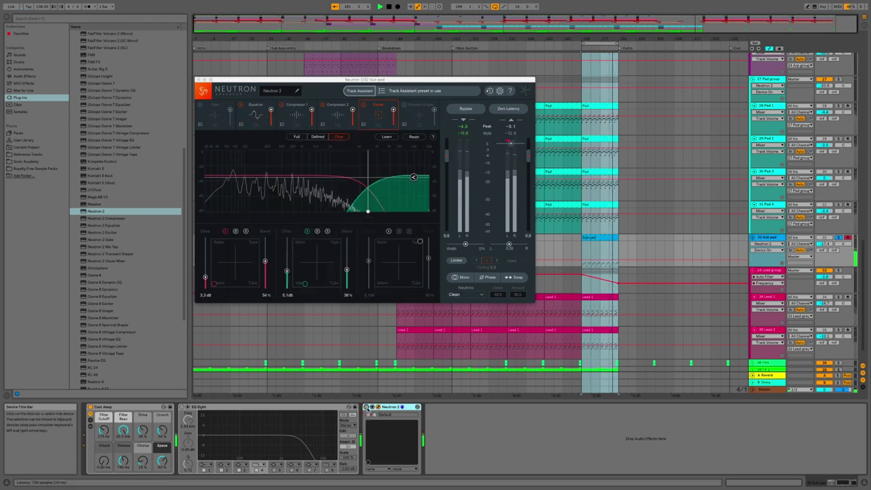
left_click(366, 407)
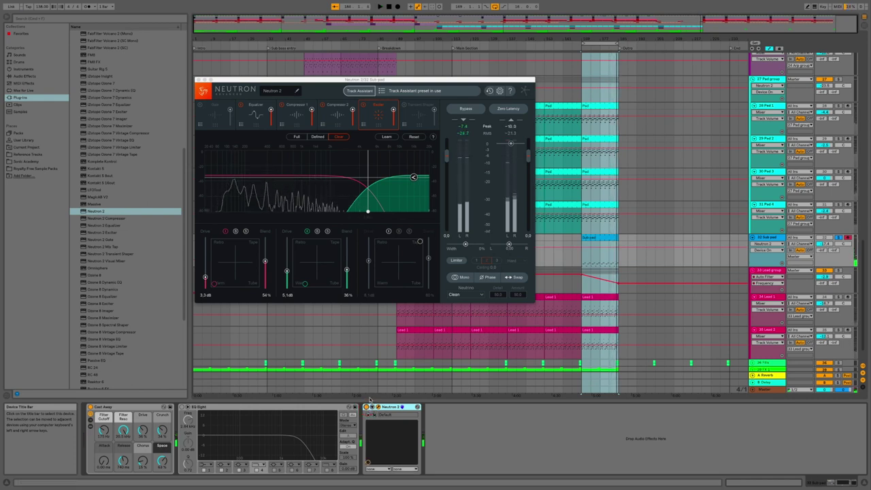
left_click(198, 81)
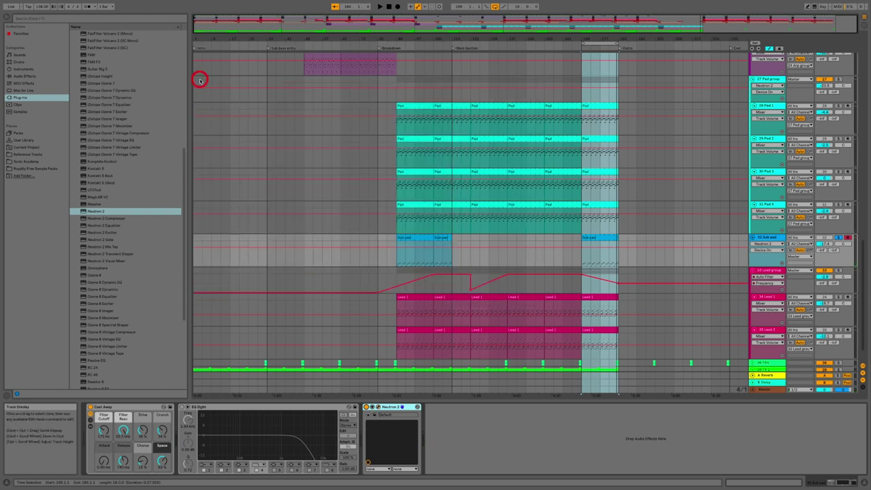
Move the 16-bar loop back to start at bar 153, and inspect the Lead group's Ping Pong Delay and Reverb
scroll(658, 274, "down", 1)
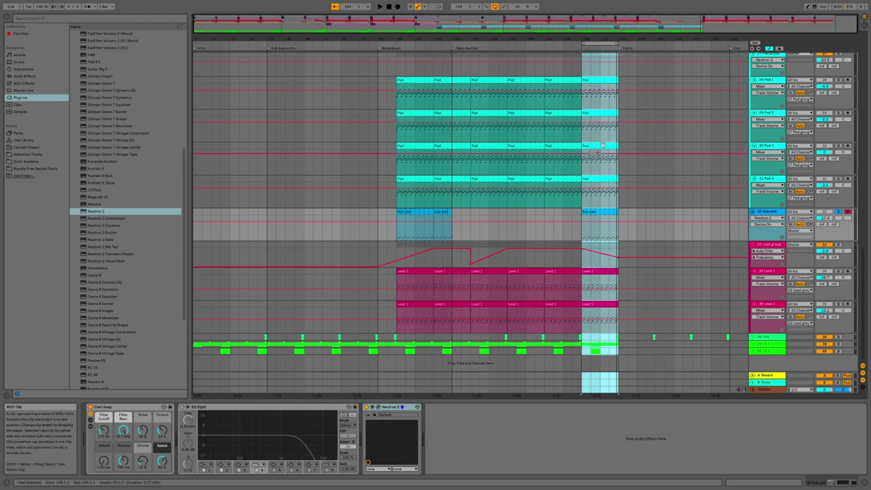
left_click_drag(600, 43, 568, 43)
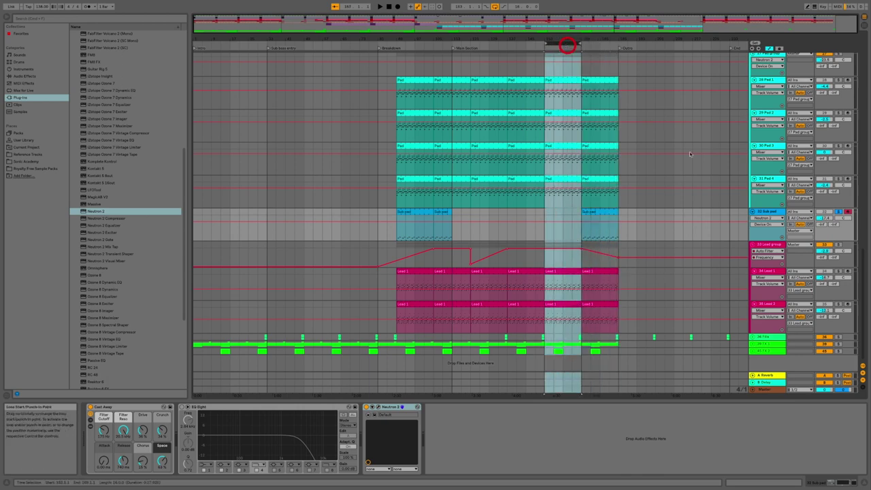
left_click(775, 244)
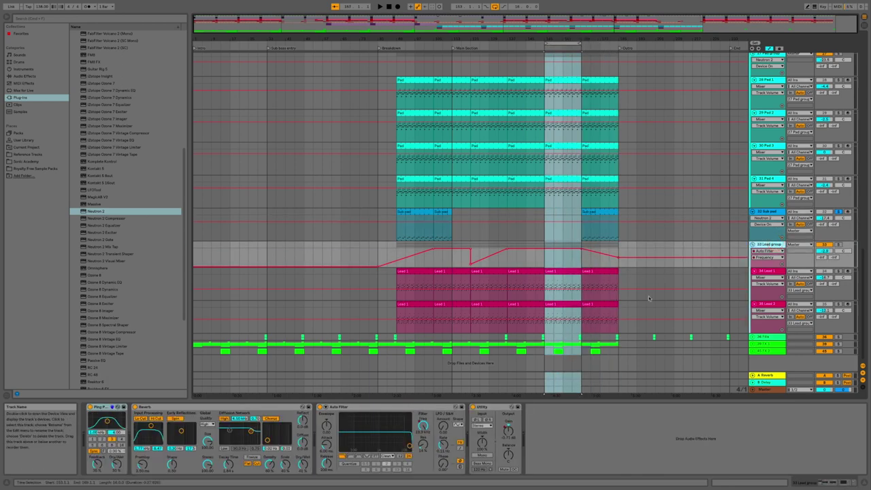
left_click(247, 407)
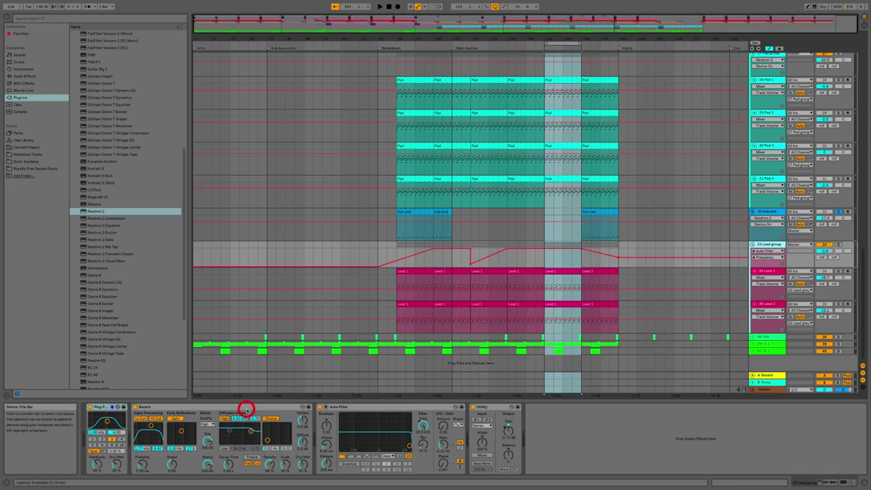
left_click(105, 407)
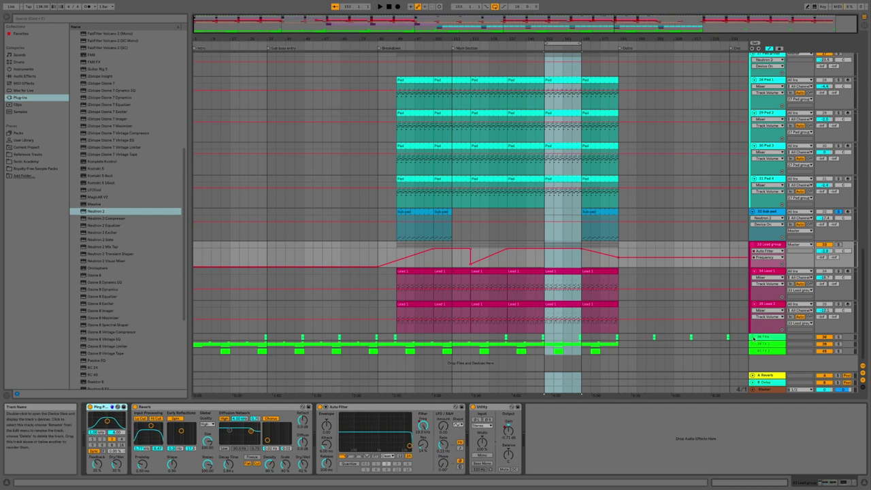
Unfold the Fills group and inspect the devices on the group and its two fill tracks
left_click(753, 338)
left_click(766, 336)
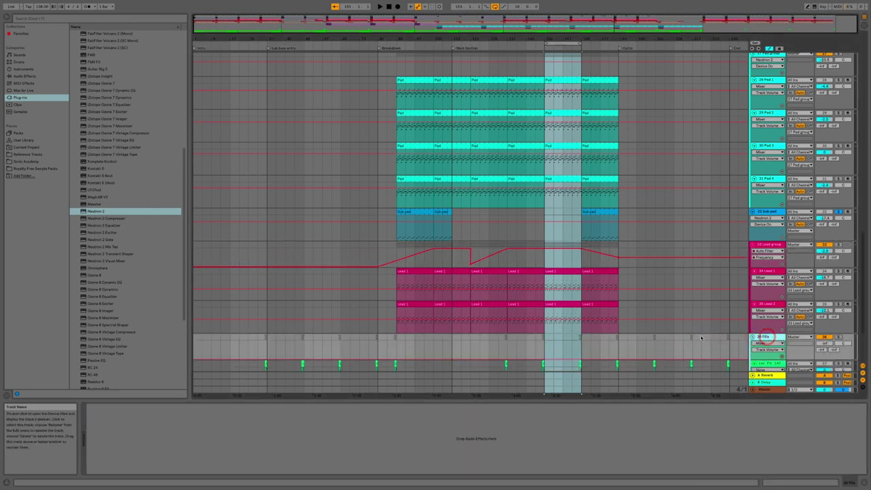
scroll(698, 338, "down", 3)
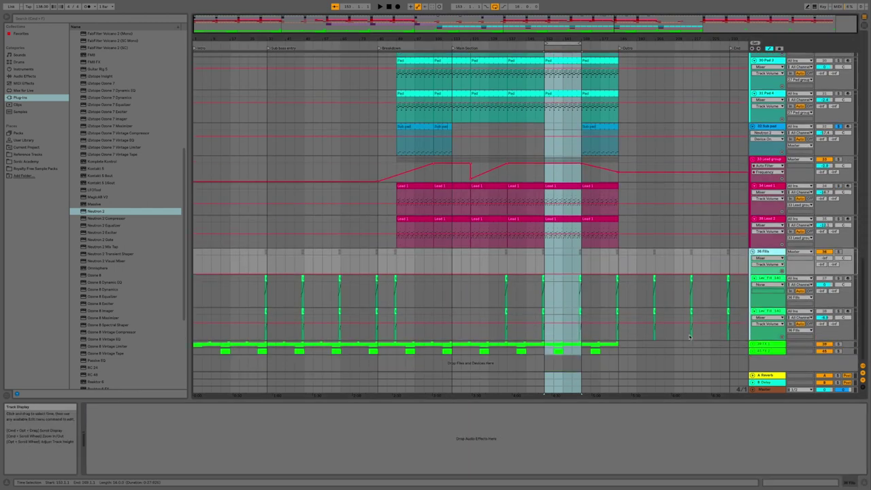
left_click(762, 277)
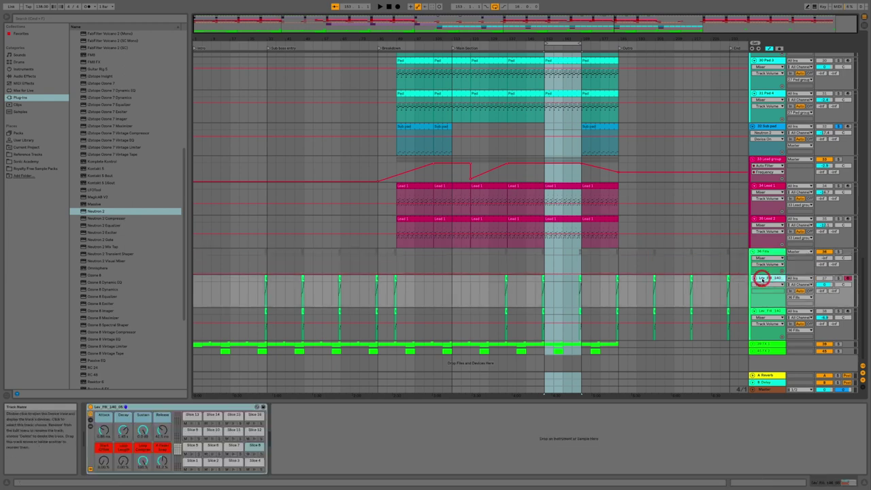
left_click(769, 310)
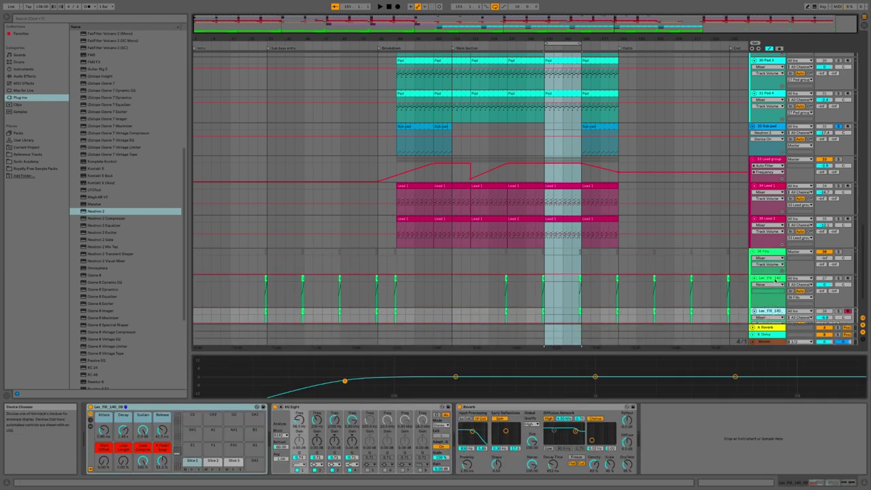
left_click(775, 277)
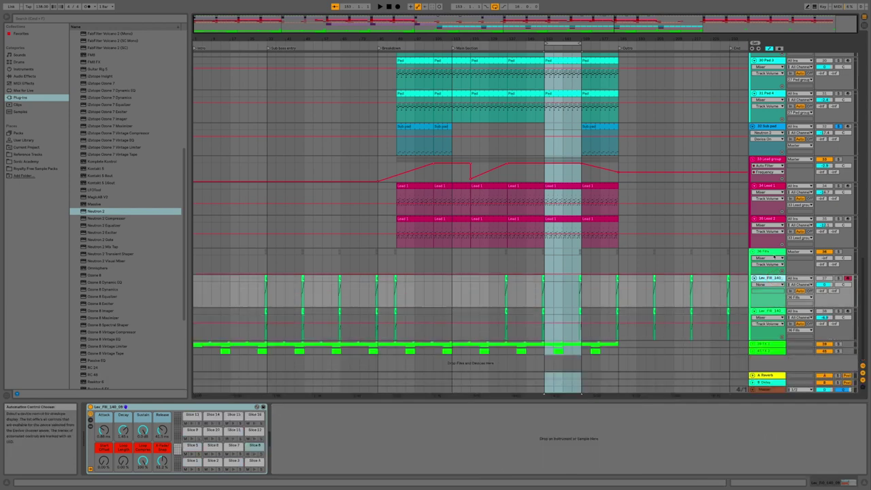
left_click(773, 252)
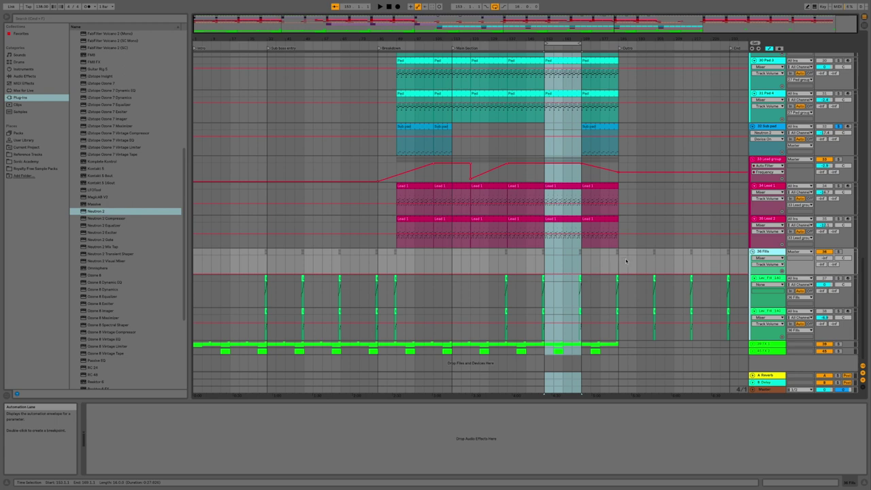
Recheck the second fill track's EQ Eight and Reverb against the first fill track's drum rack, toggling the rack's chain list
left_click(769, 312)
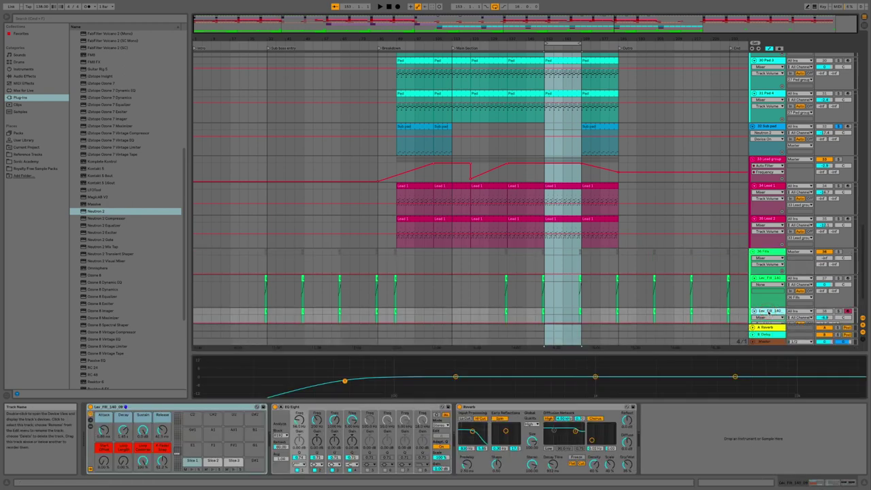
left_click(770, 278)
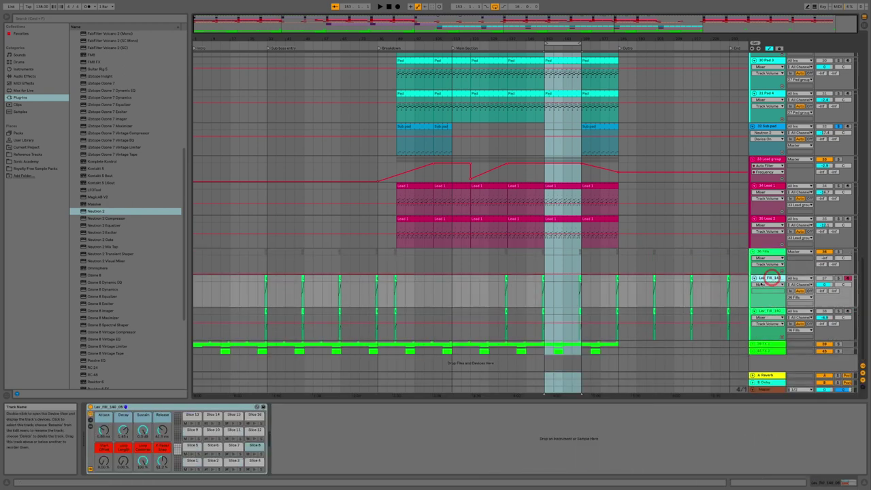
left_click(90, 417)
left_click(91, 418)
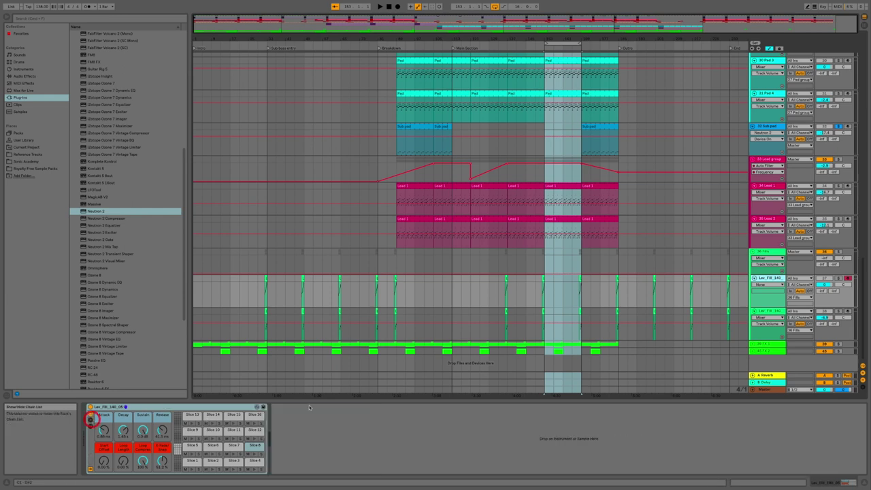
left_click(767, 311)
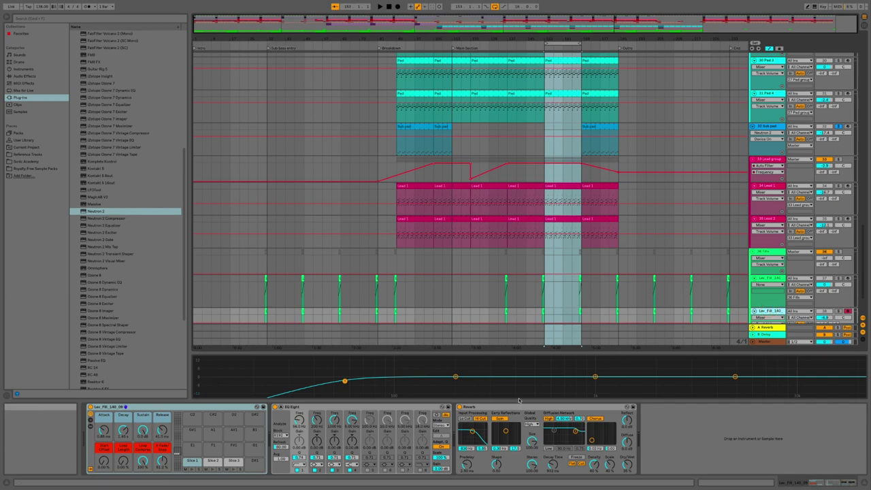
left_click(776, 279)
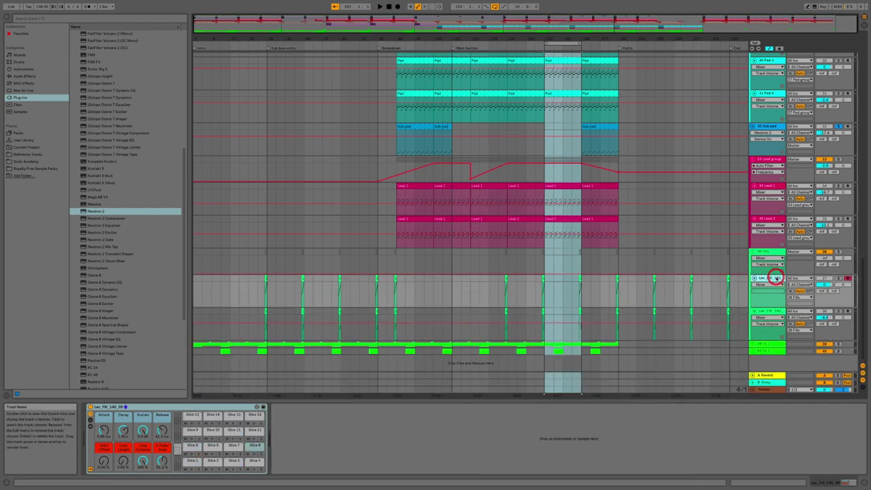
Solo the first fill track, set a four-bar loop from bar 165 around its clip and start playback
left_click(840, 278)
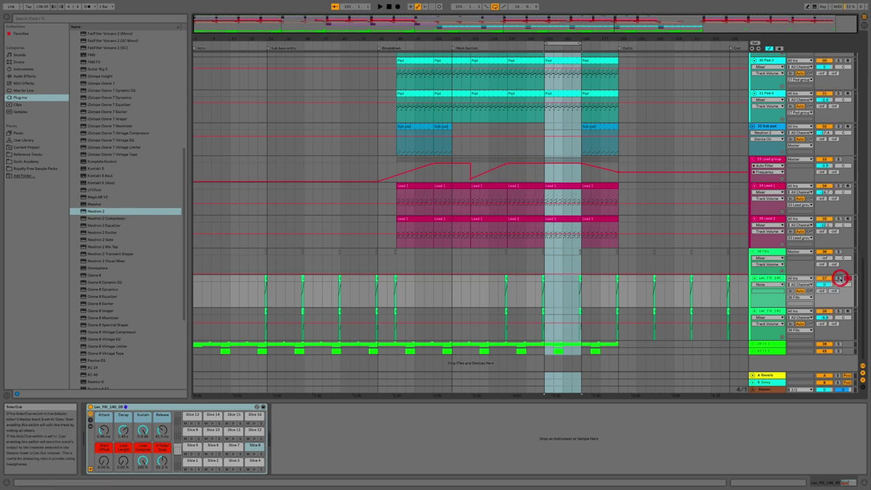
left_click(579, 279)
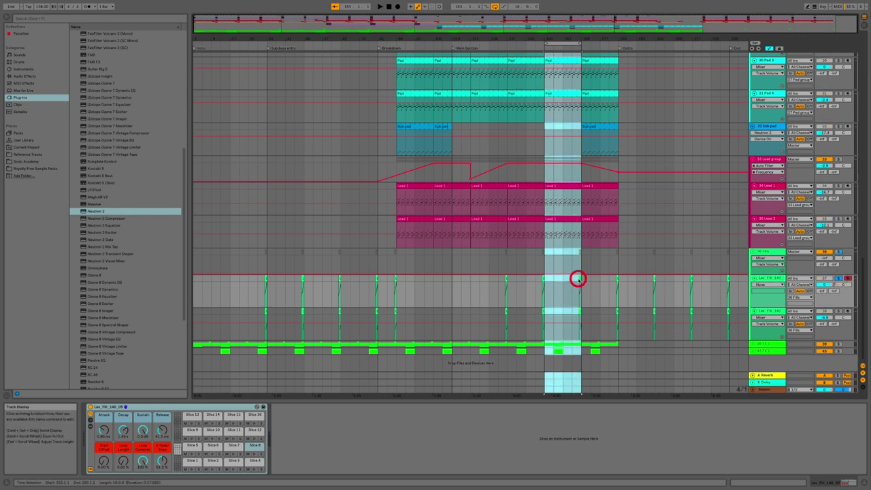
left_click(578, 279)
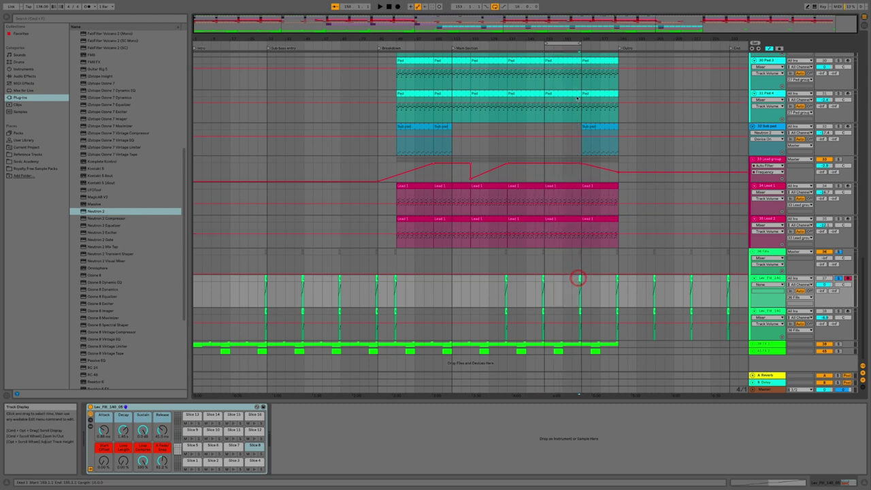
left_click(593, 47)
left_click_drag(593, 49, 575, 51)
key("space")
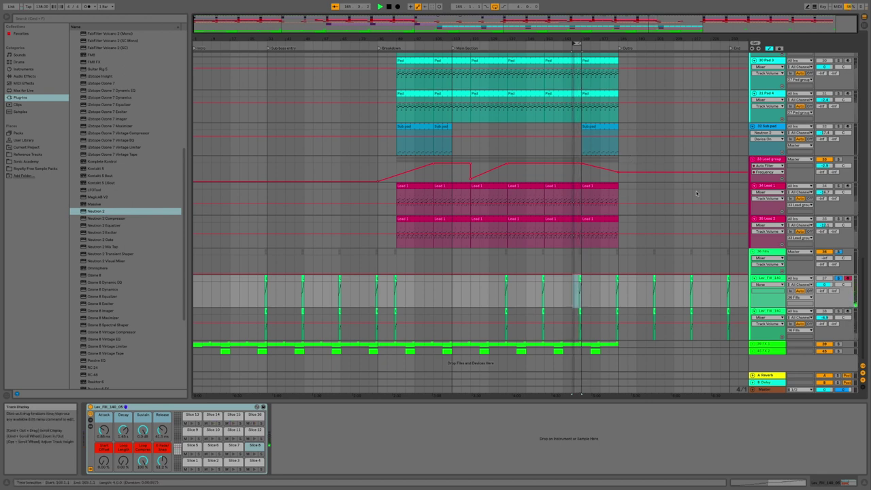
Deactivate the first fill track and turn off its solo so the loop plays within the full mix
left_click(830, 278)
left_click(829, 252)
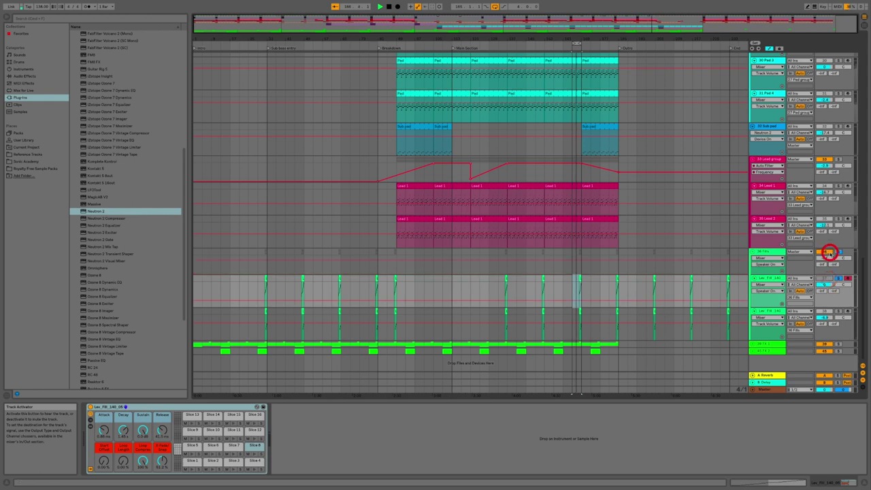
left_click(838, 277)
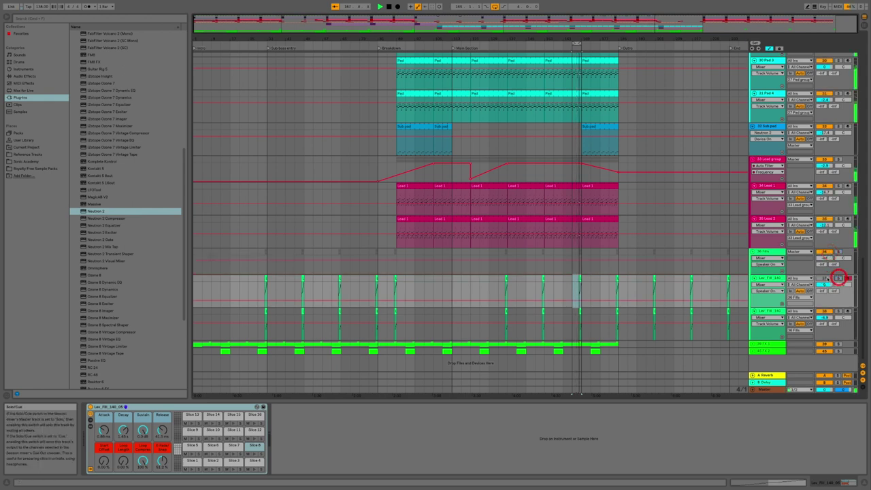
Reactivate the first fill track and solo it, switching the solo to the whole Fills group
left_click(825, 278)
left_click(838, 278)
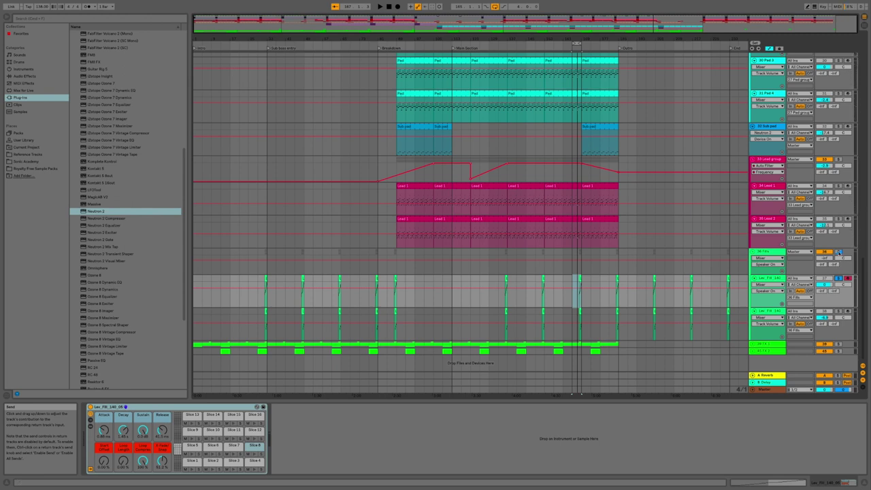
left_click(838, 251)
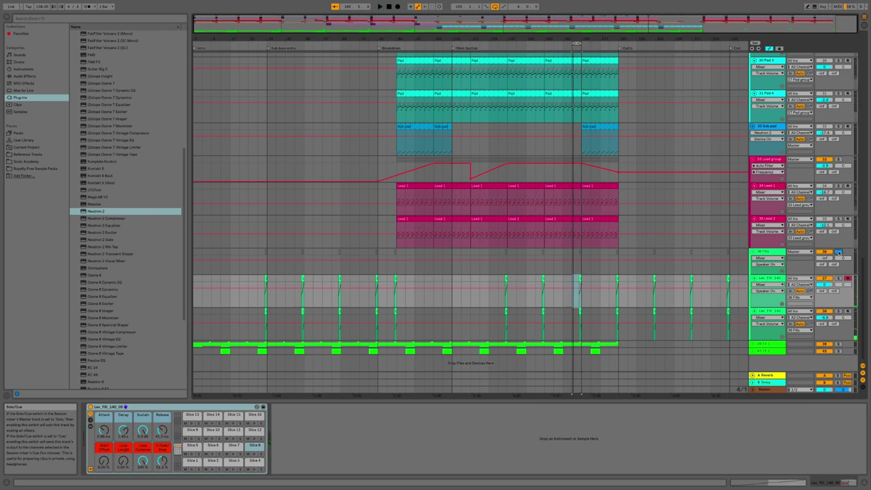
Solo the Lead group instead of the Fills group and audition the loop
scroll(837, 257, "up", 15)
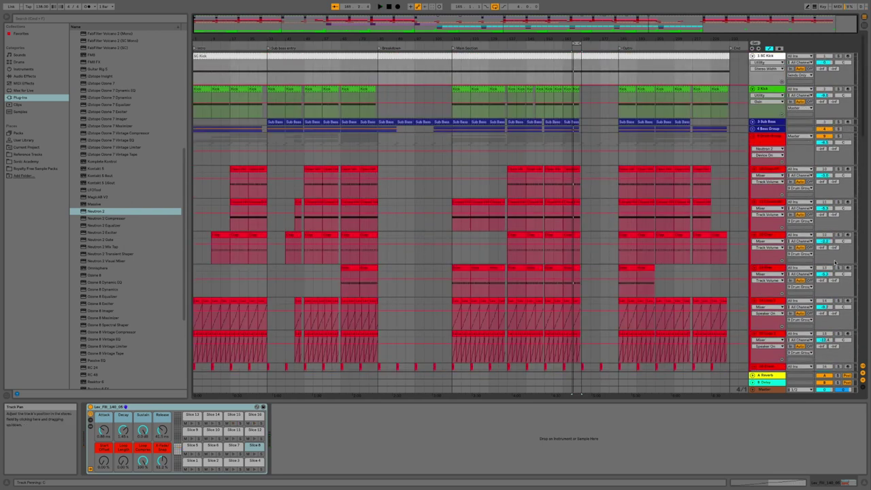
scroll(834, 262, "down", 10)
scroll(834, 260, "up", 10)
scroll(834, 259, "down", 15)
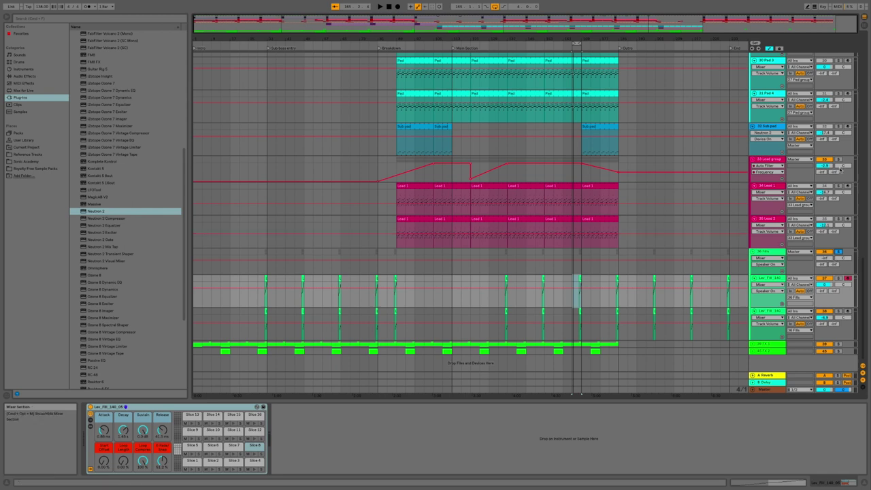
left_click(839, 159)
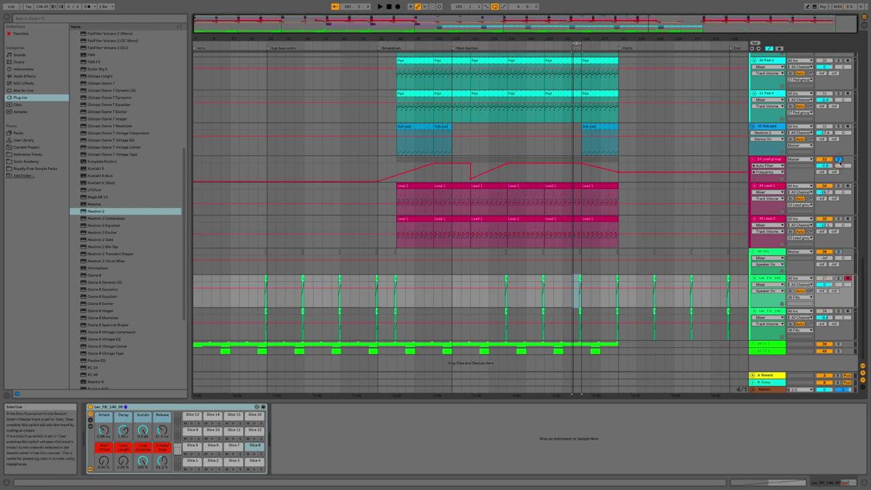
key("space")
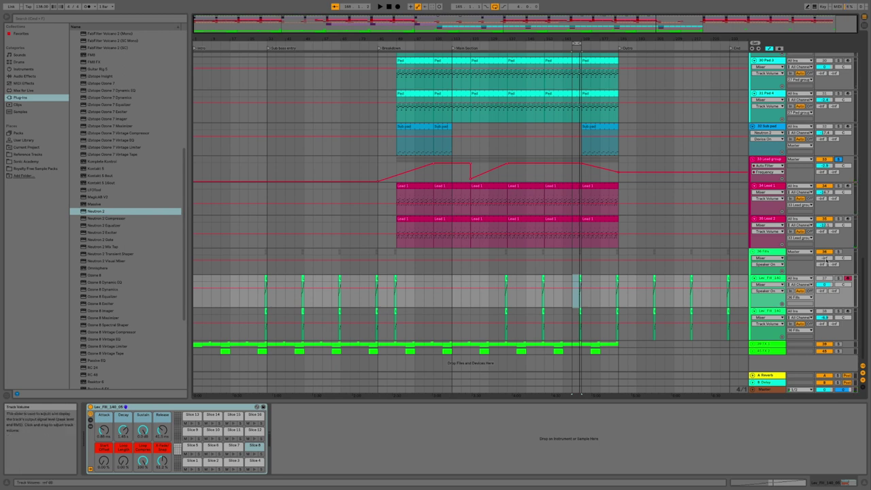
Set the Fills group's volume to 0 dB and audition the group, the first fill track and the second fill track in solo
left_click(826, 258)
left_click_drag(826, 258, 826, 258)
left_click(839, 252)
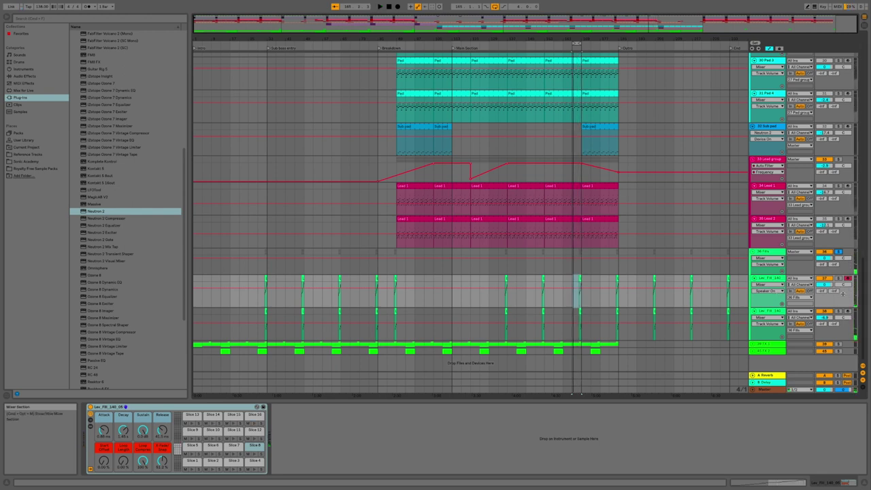
left_click(838, 279)
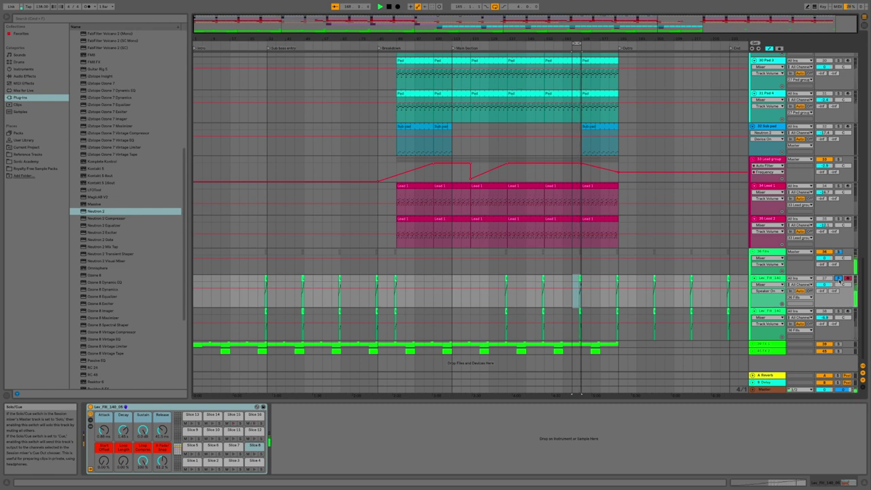
left_click(839, 311)
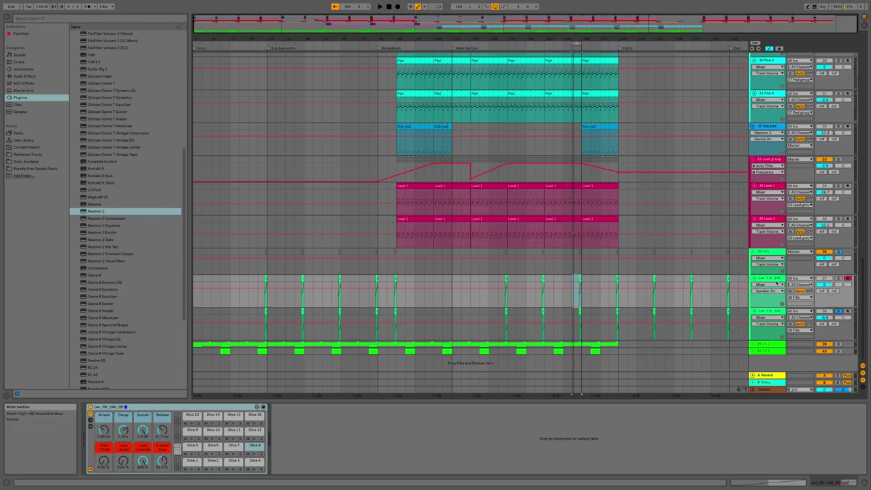
Delete the EQ Eight and Reverb from the second fill track, keeping its drum rack
left_click(767, 279)
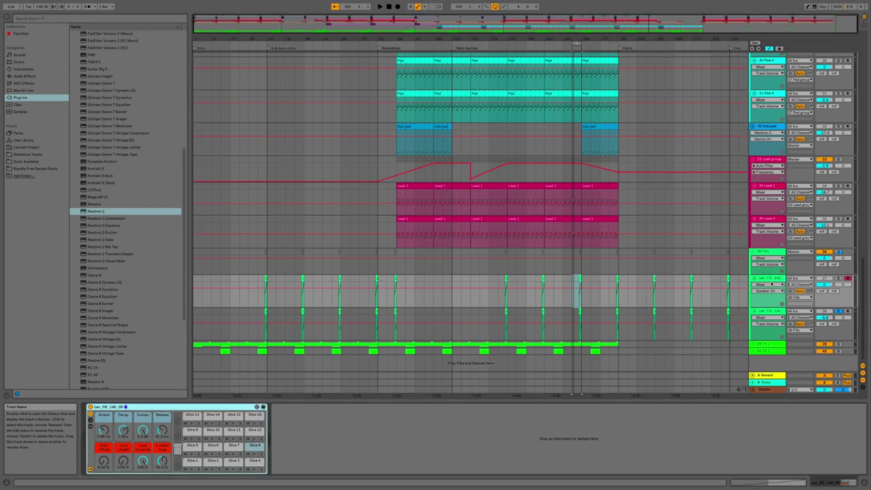
left_click(766, 311)
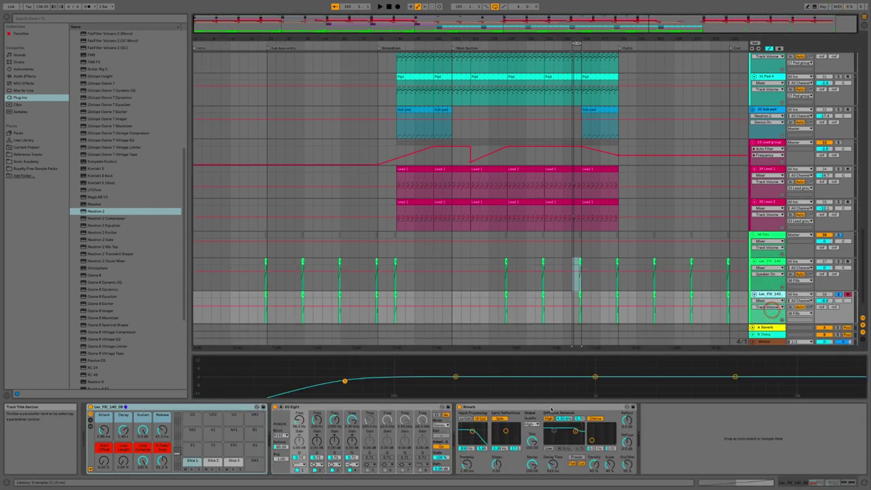
left_click(522, 408)
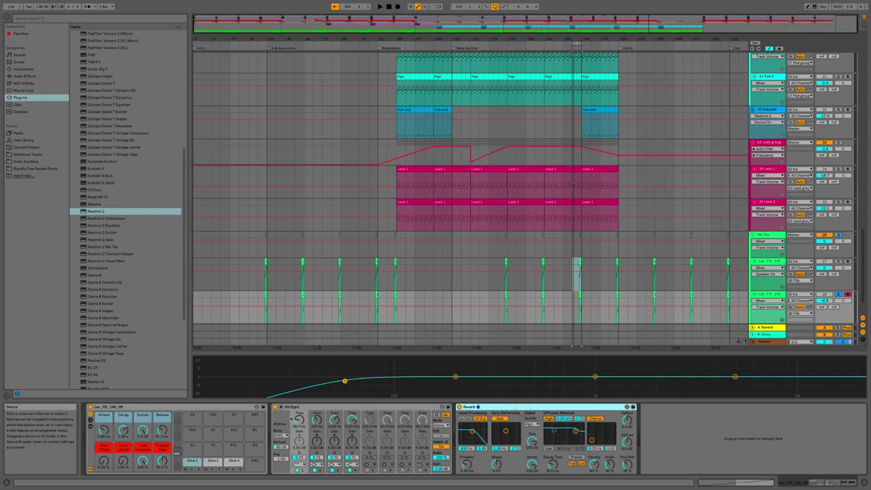
left_click(348, 408)
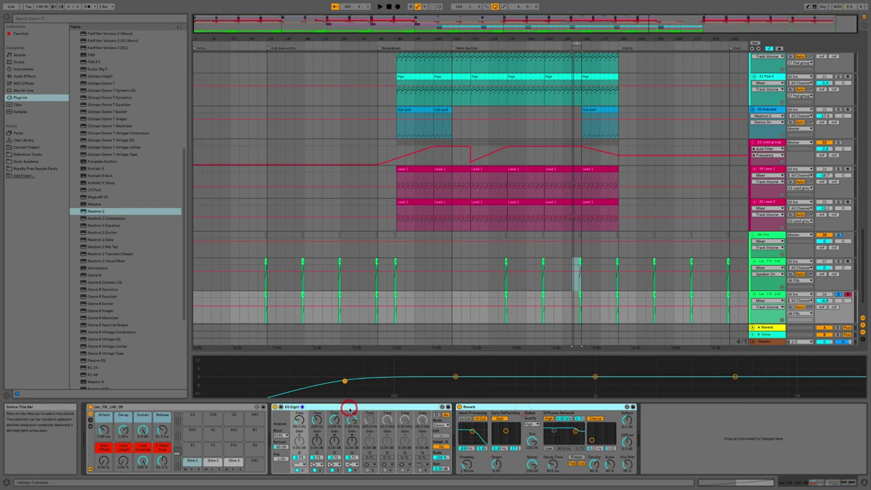
key("Delete")
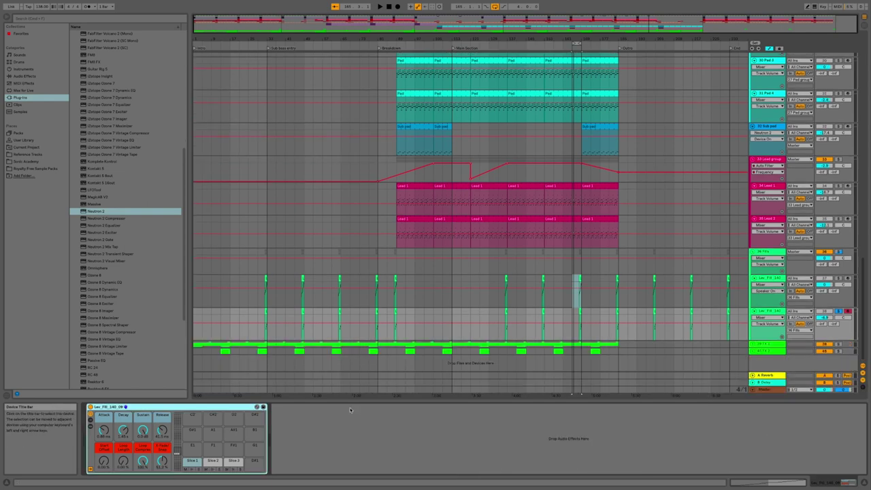
Load the FabFilter Pro-R reverb plug-in onto the Fills group
left_click(770, 252)
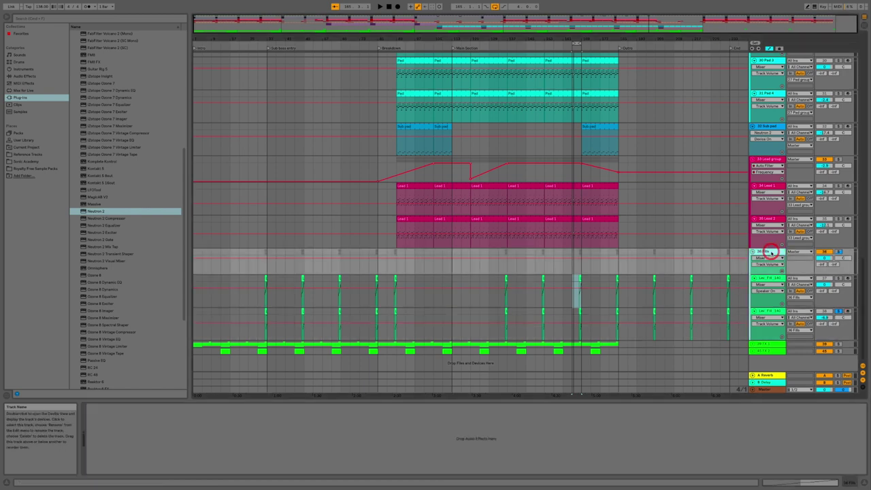
left_click(770, 251)
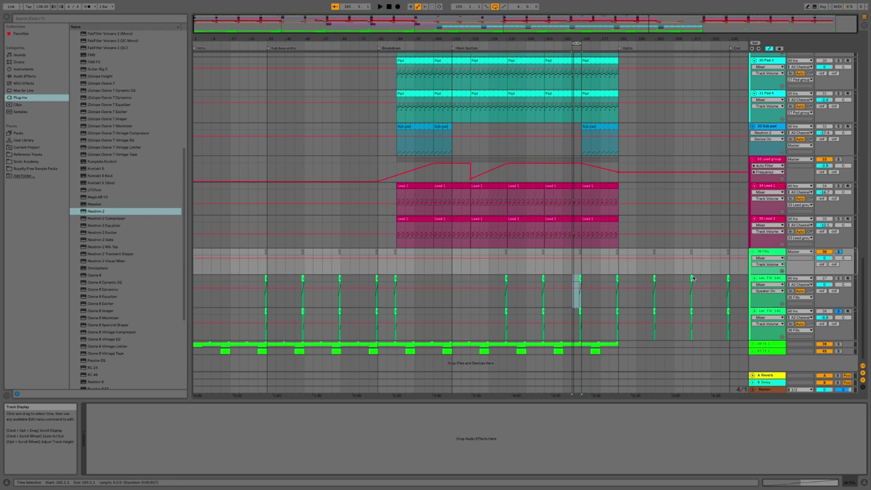
left_click_drag(185, 184, 180, 73)
left_click(106, 205)
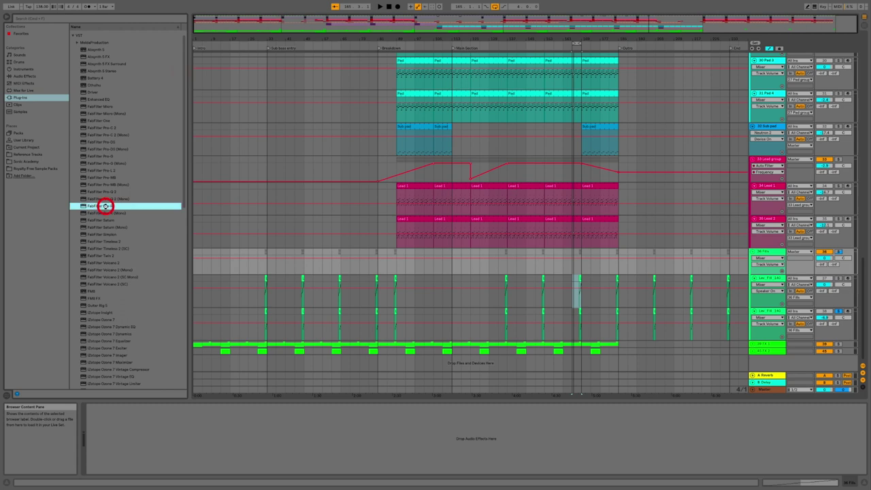
double_click(106, 205)
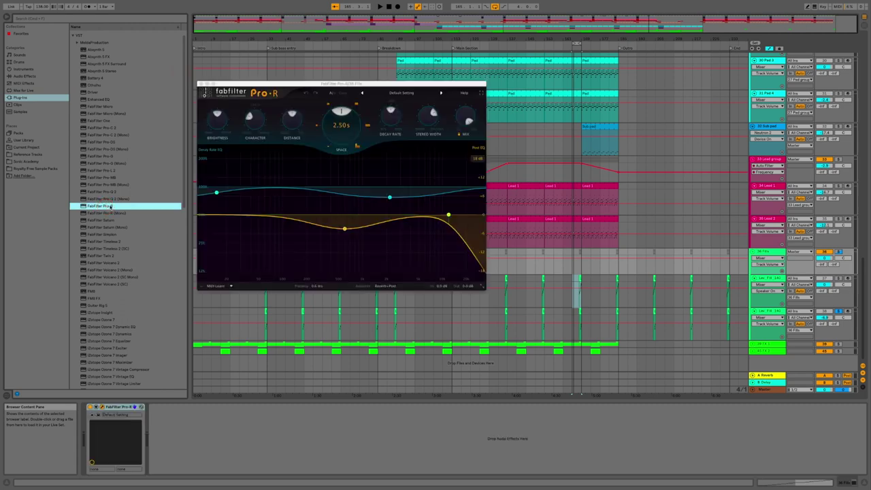
Apply the small-room preset Bright Medium Drum Room to the Fills group's Pro-R
left_click_drag(346, 83, 391, 85)
left_click(438, 93)
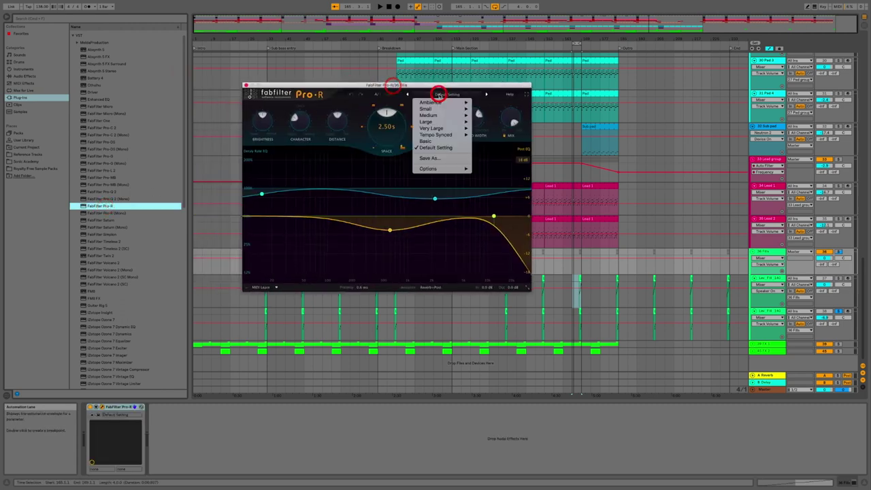
mouse_move(435, 109)
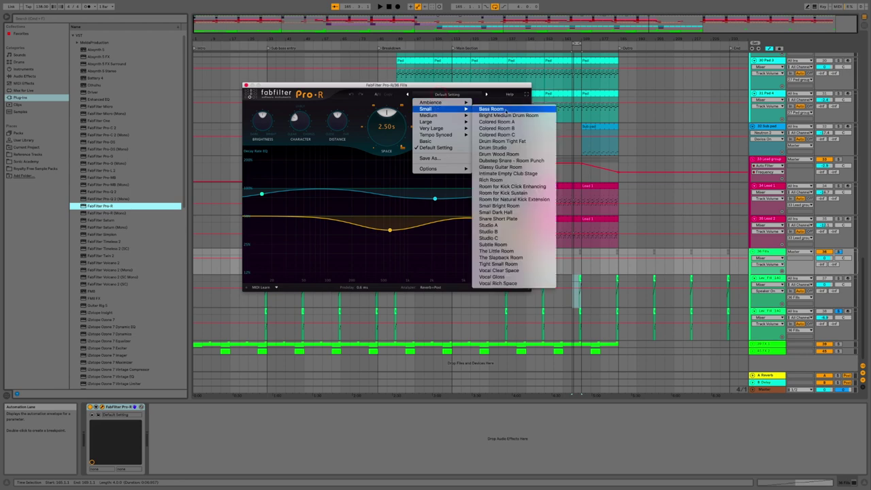
left_click(538, 115)
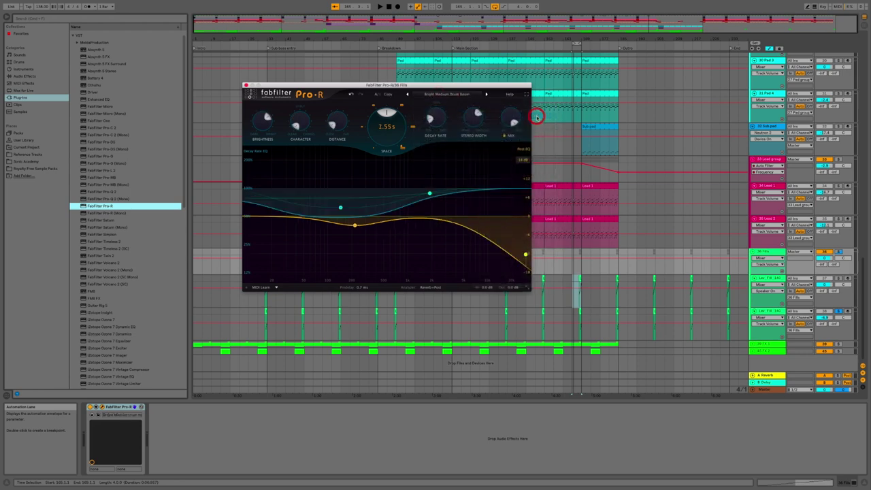
left_click_drag(440, 89, 394, 85)
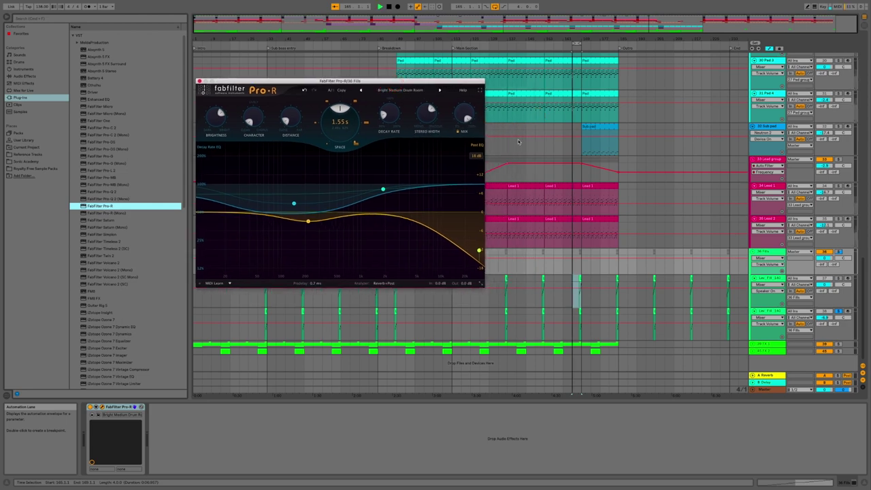
Play the loop with the second fill's solo off, listen to the Fills group soloed, and close the Pro-R window
key("space")
left_click(838, 311)
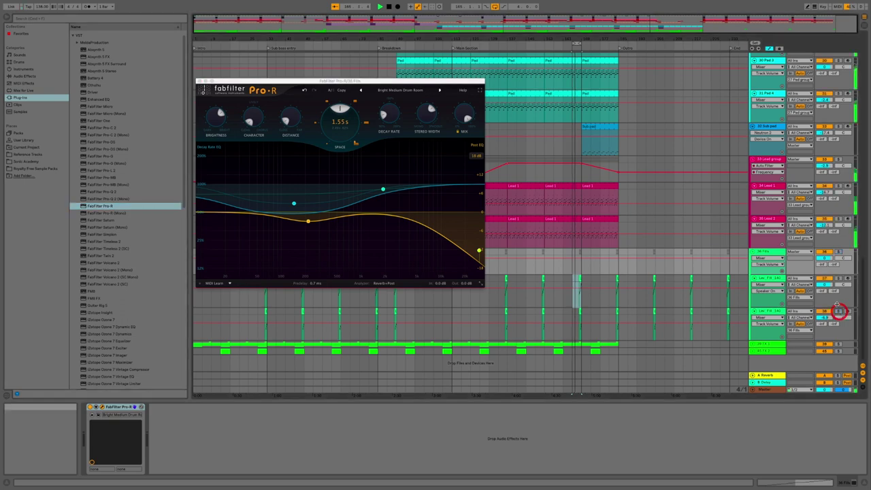
left_click(838, 252)
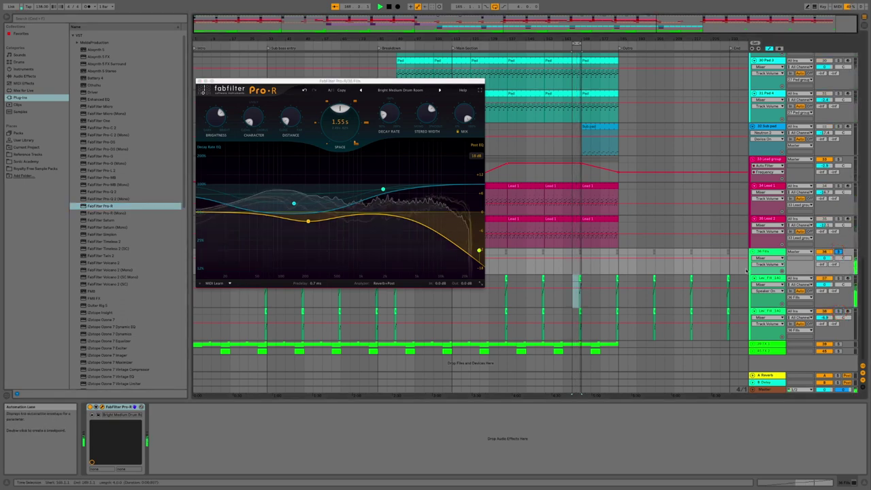
key("space")
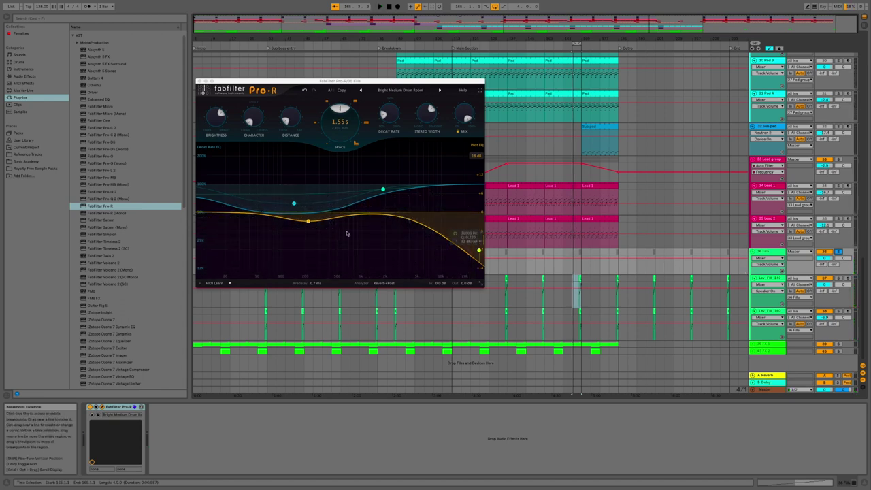
left_click(200, 82)
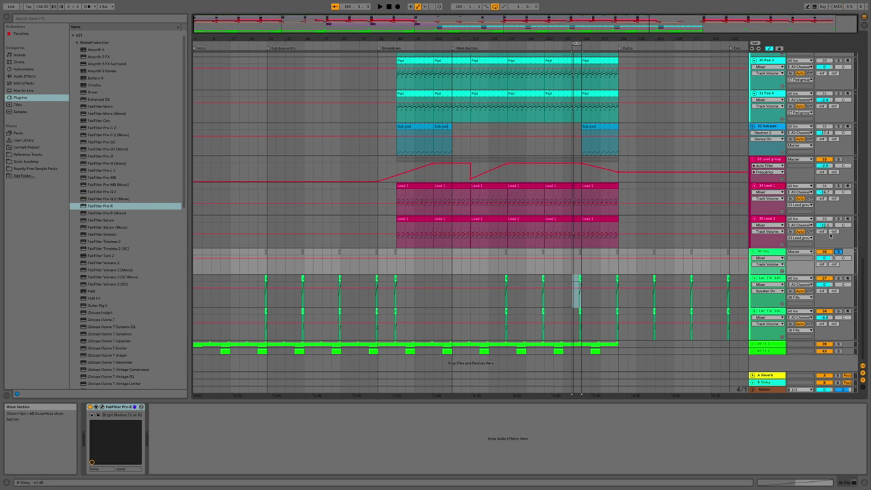
Unsolo the Fills group and balance the volumes of both fill tracks while the loop plays in the full mix
left_click(825, 285)
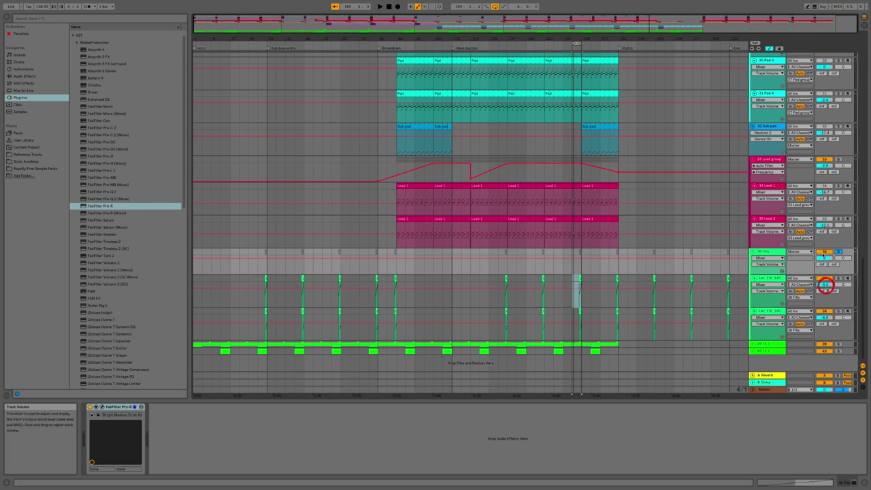
left_click(838, 252)
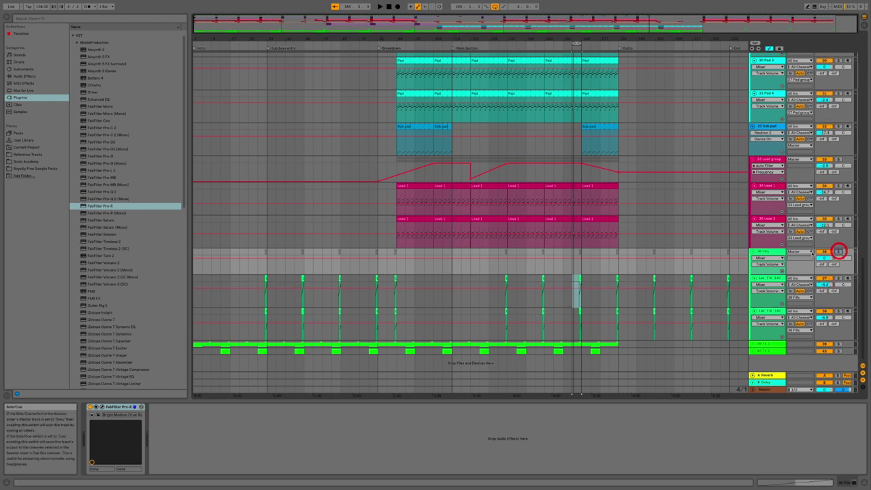
key("space")
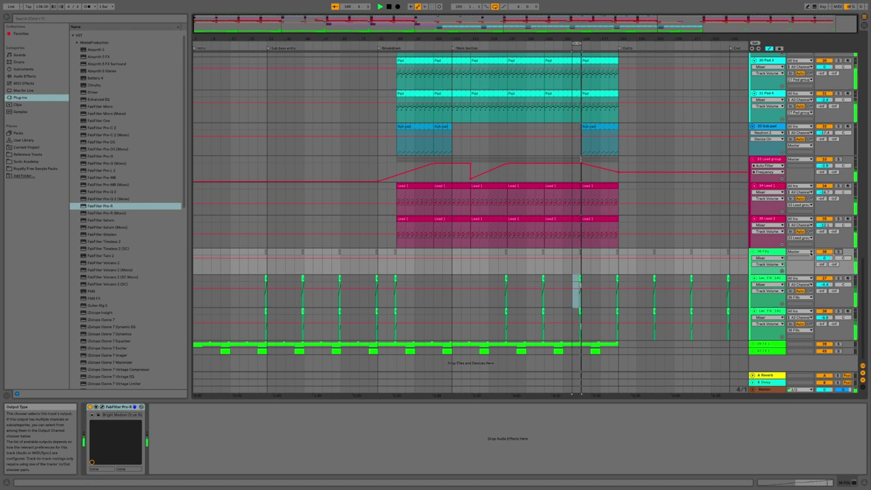
left_click(829, 282)
left_click_drag(829, 319, 829, 317)
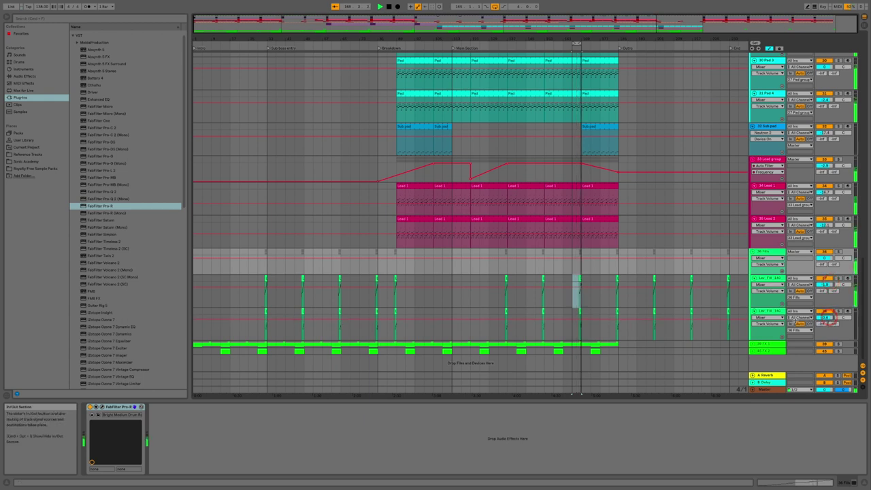
left_click(828, 285)
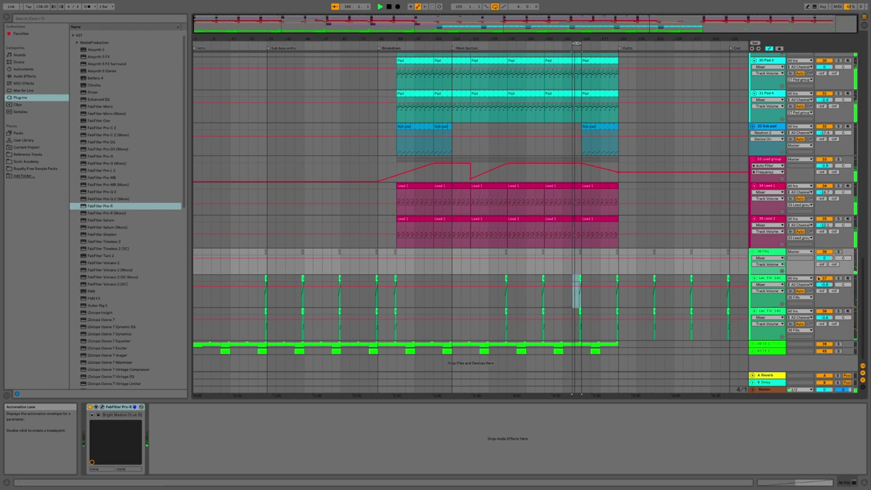
Reopen Pro-R on the Fills group and lower its Mix amount during playback
left_click(778, 253)
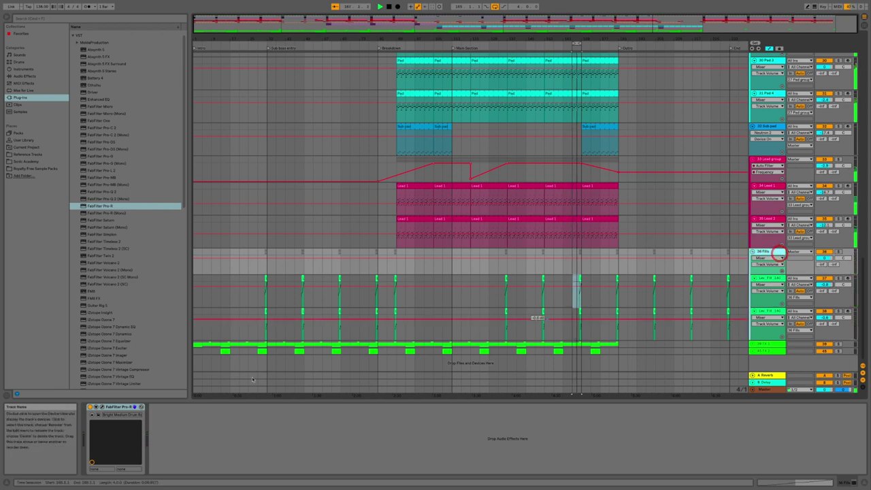
left_click(101, 407)
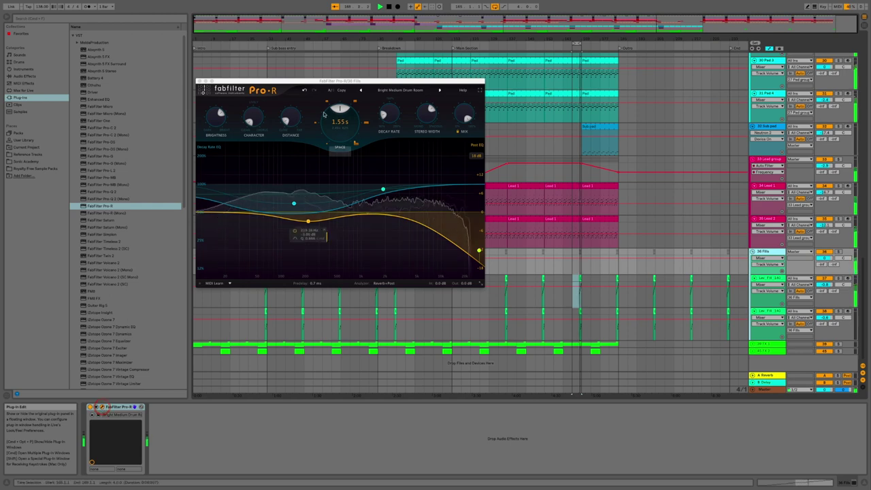
left_click_drag(375, 82, 403, 91)
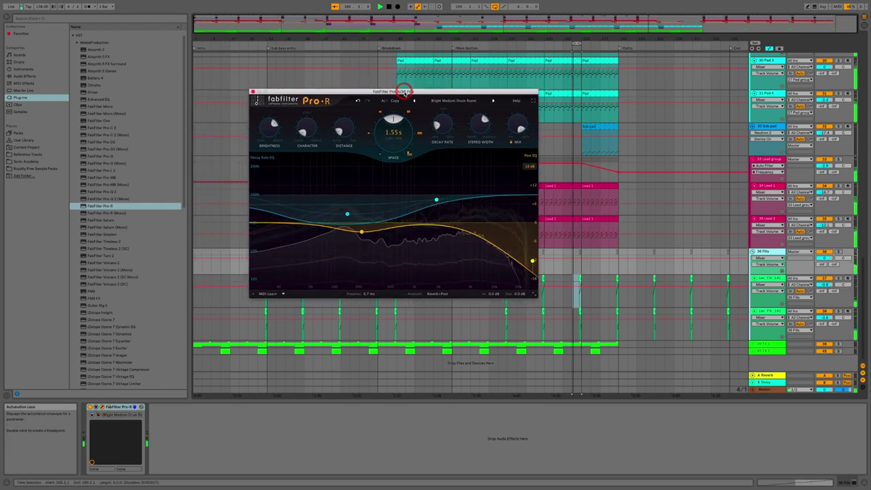
left_click(515, 125)
left_click_drag(514, 124, 511, 163)
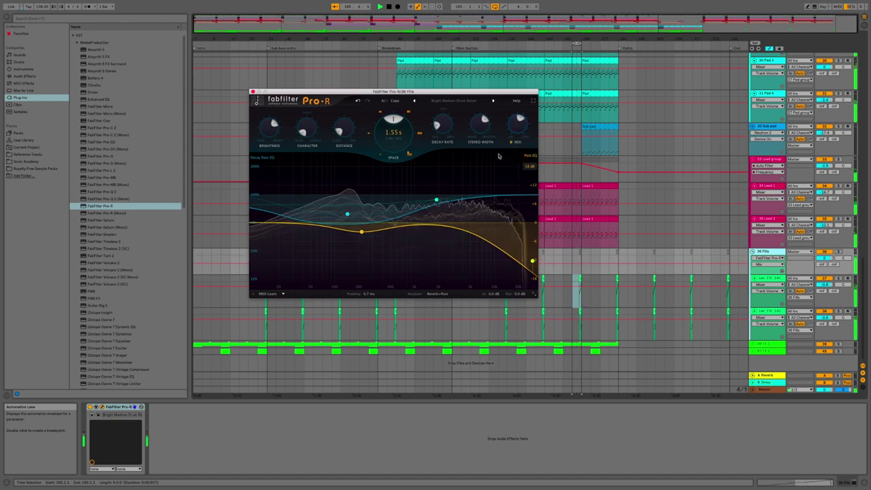
Lower Pro-R's Mix amount and both fill tracks' volumes during playback, stop the loop, and close the Pro-R window
mouse_move(520, 119)
left_click_drag(520, 119, 500, 112)
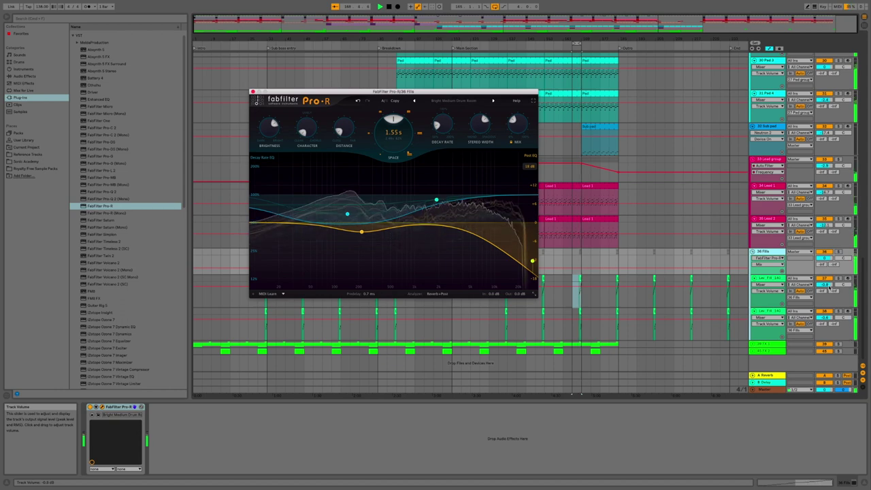
left_click(828, 286)
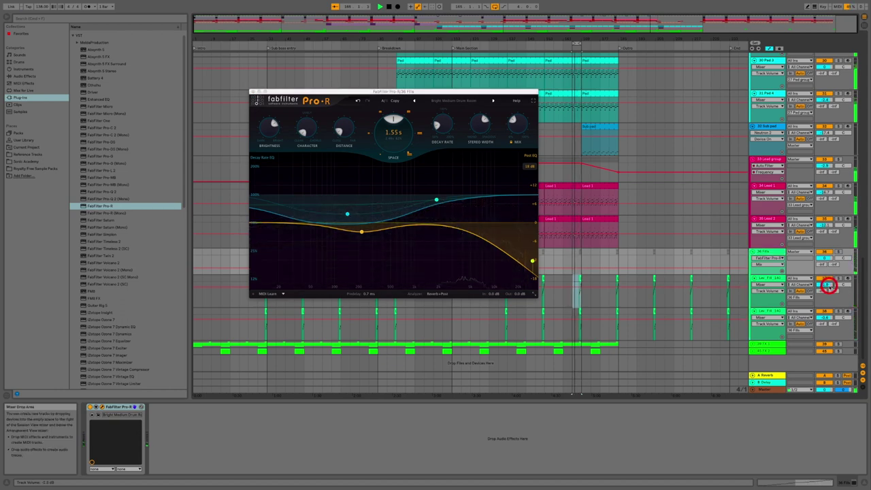
left_click(827, 318)
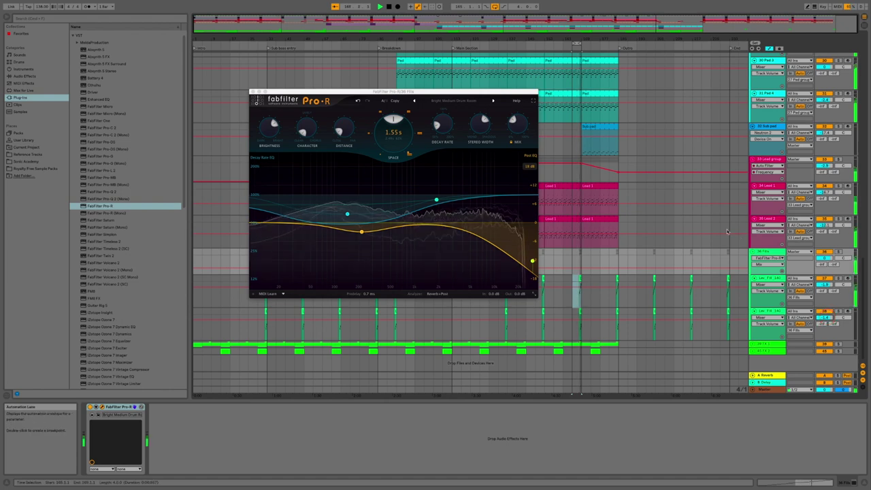
key("space")
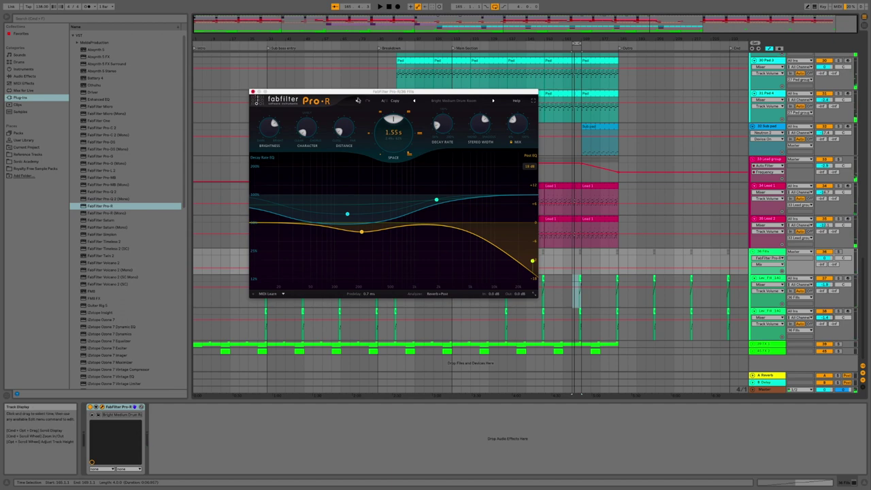
left_click(432, 90)
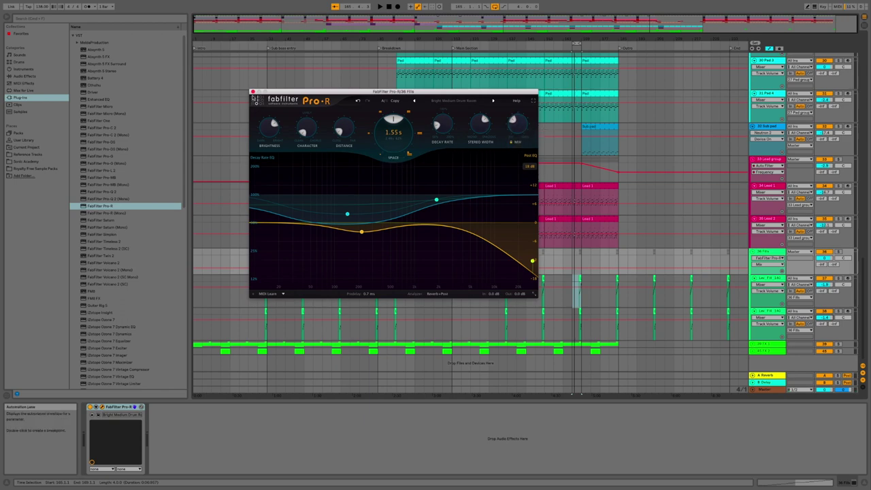
left_click(252, 91)
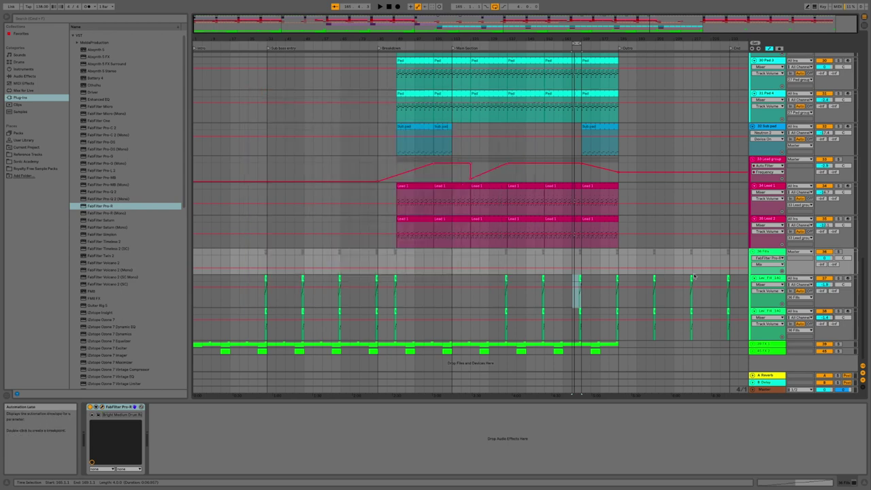
Inspect the device chains on the FX 1 and FX 2 tracks
left_click(769, 344)
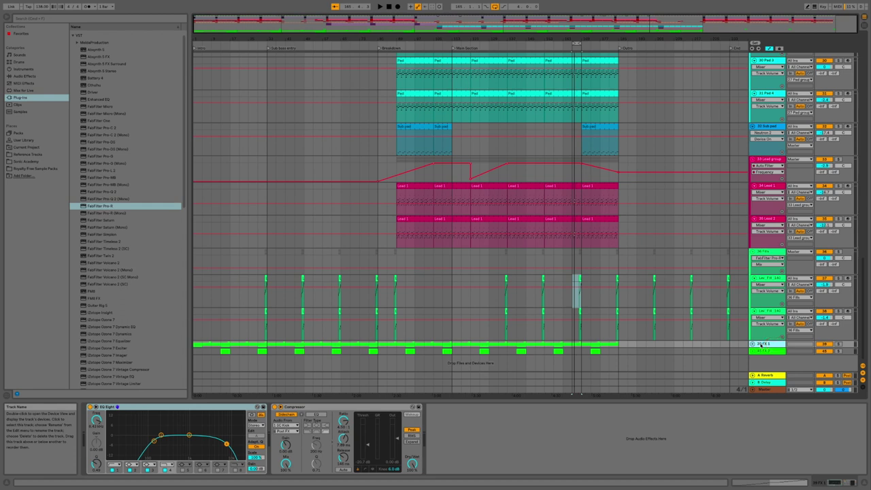
left_click(771, 350)
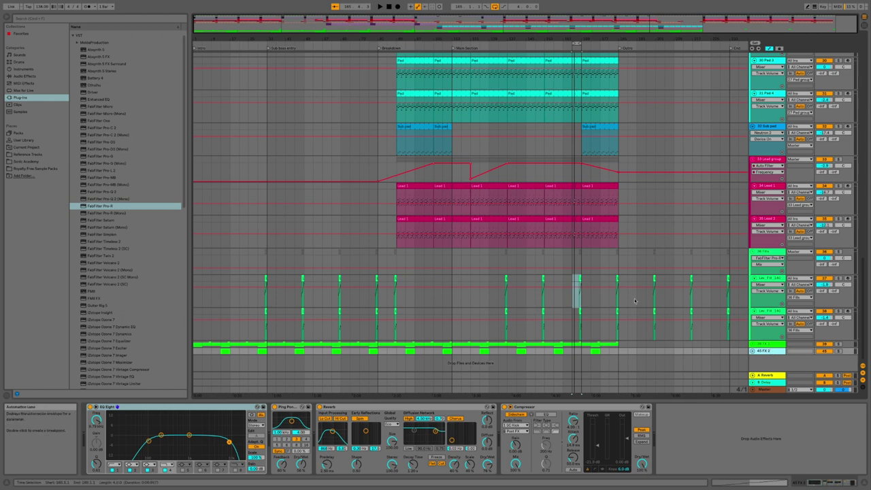
left_click(602, 295)
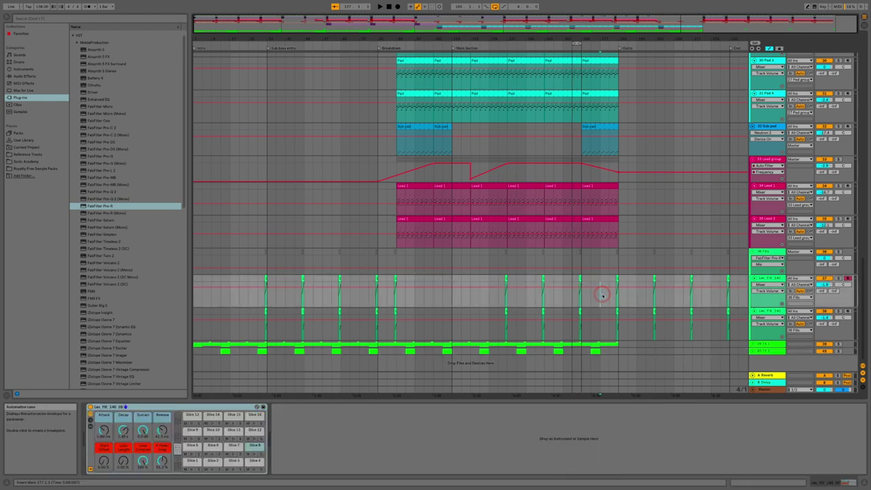
Reset the Master peak level in the Session View mixer and review the track levels against the arrangement
scroll(604, 295, "up", 20)
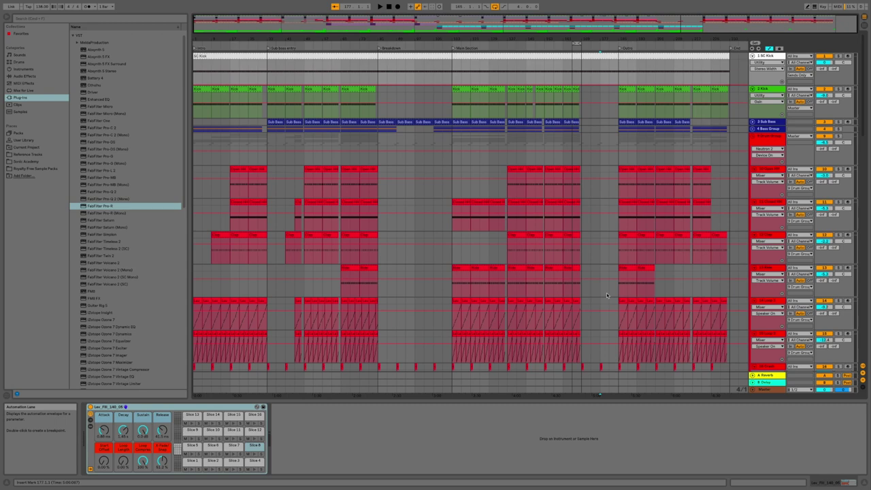
key("Tab")
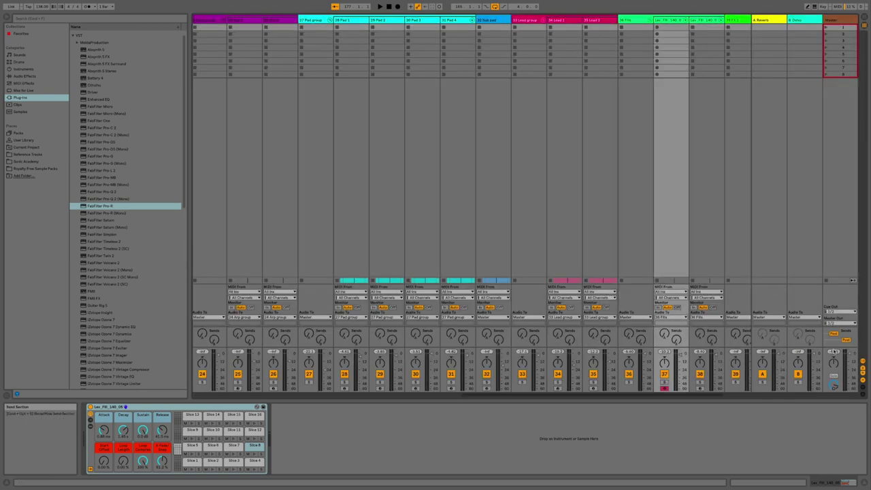
left_click(832, 351)
scroll(599, 267, "right", 2)
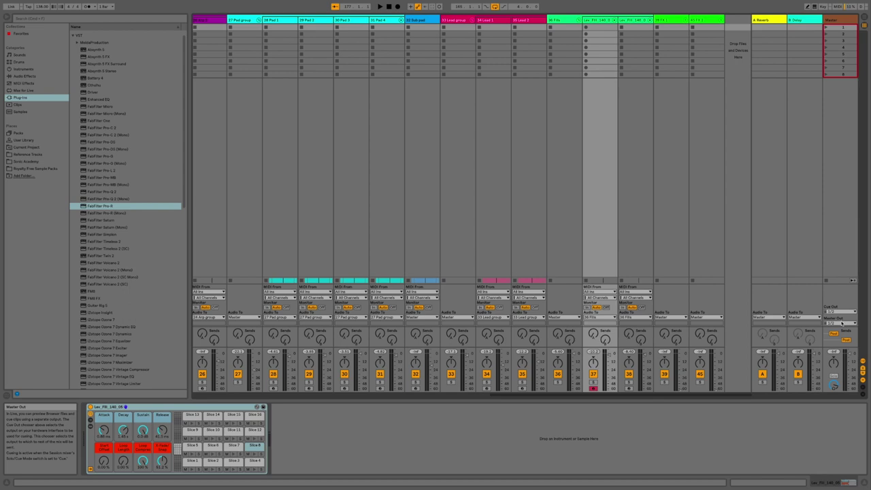
key("Tab")
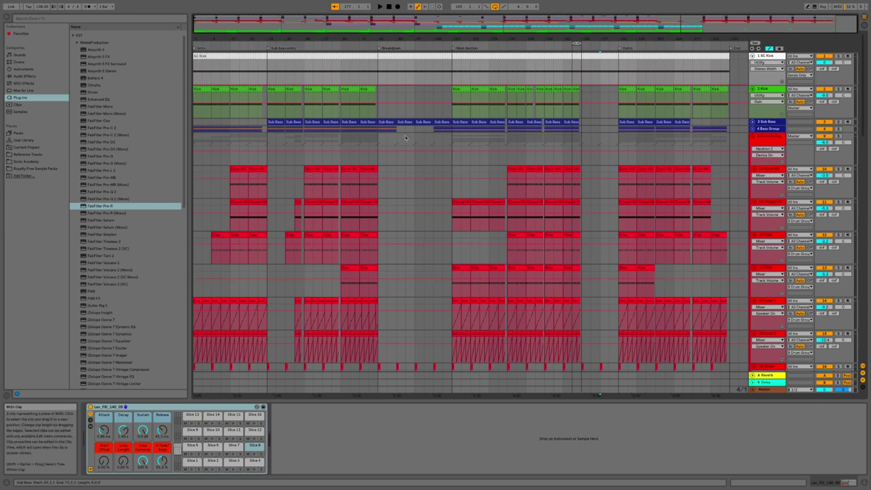
scroll(500, 165, "down", 15)
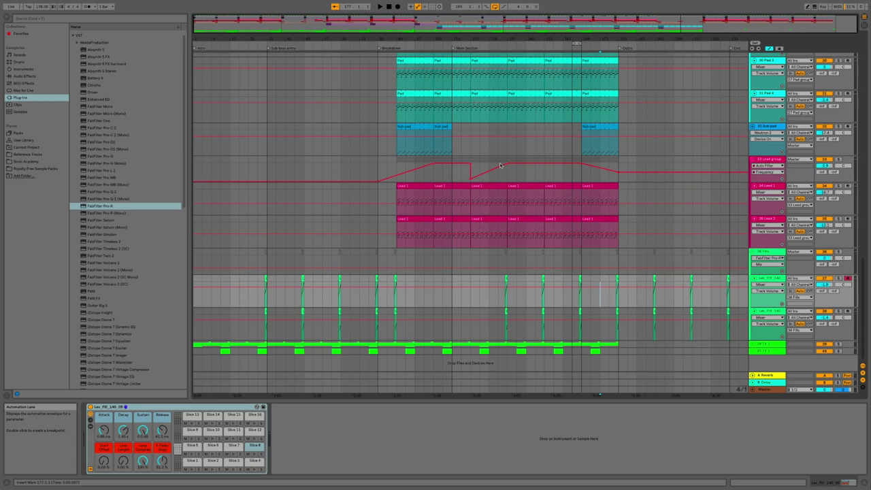
scroll(500, 166, "up", 5)
key("Tab")
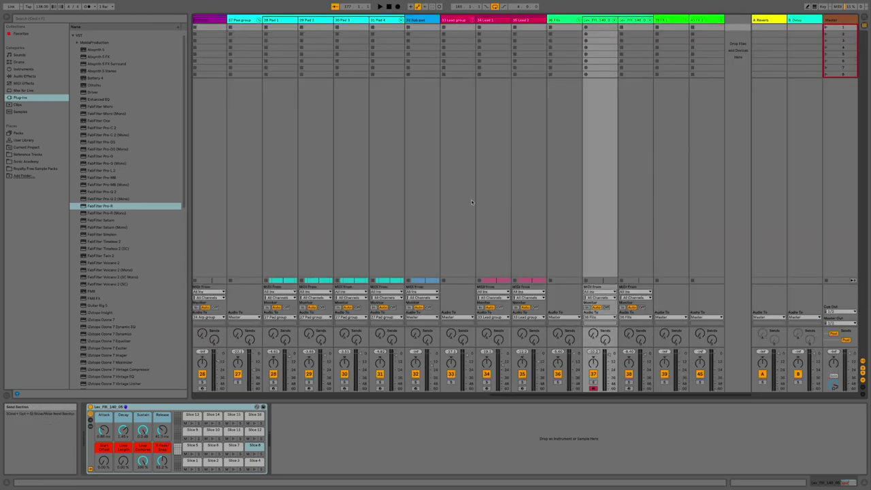
key("Tab")
scroll(340, 158, "up", 5)
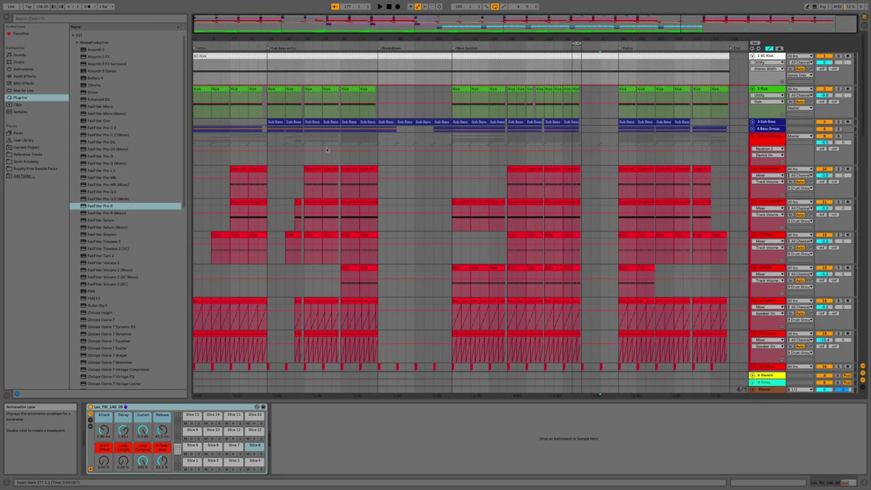
Play the arrangement briefly from the Intro locator and stop it
left_click(194, 49)
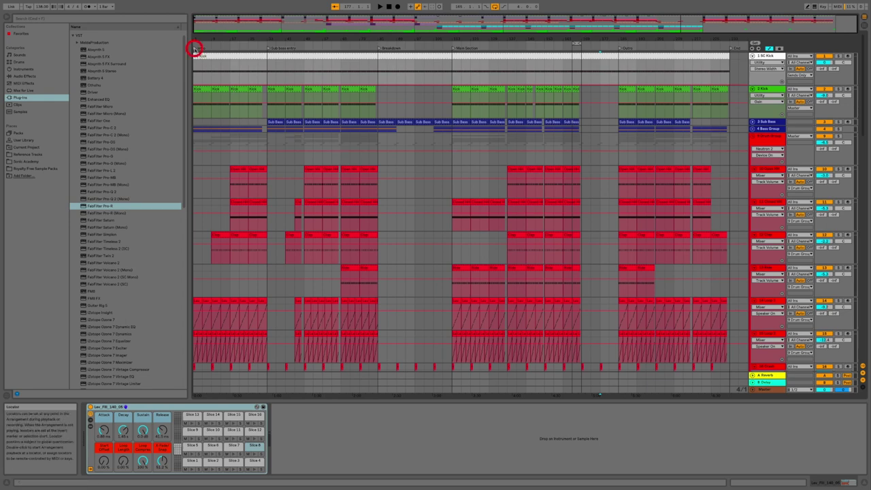
double_click(194, 50)
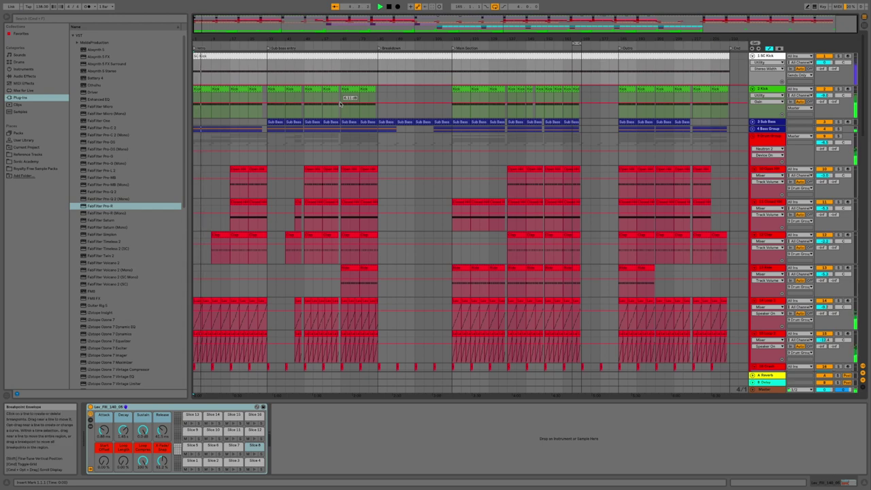
key("space")
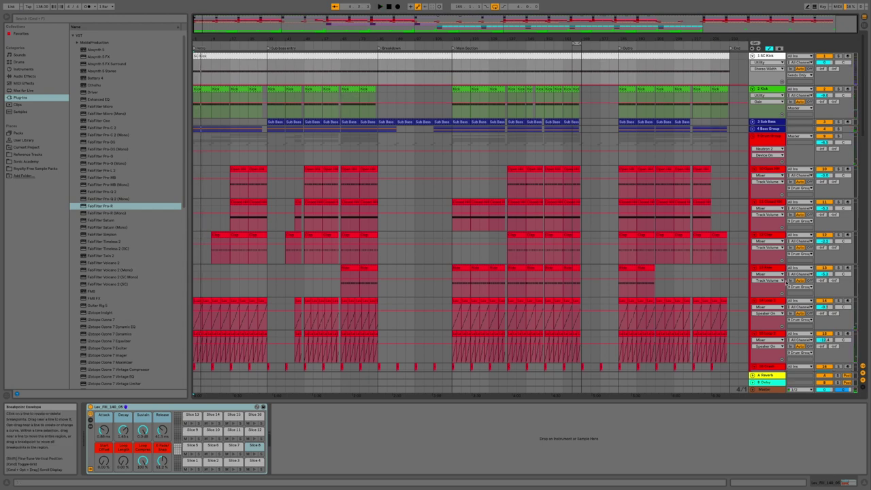
Load the Tonal Balance Control plug-in onto the Master track after Voxengo SPAN
left_click(774, 390)
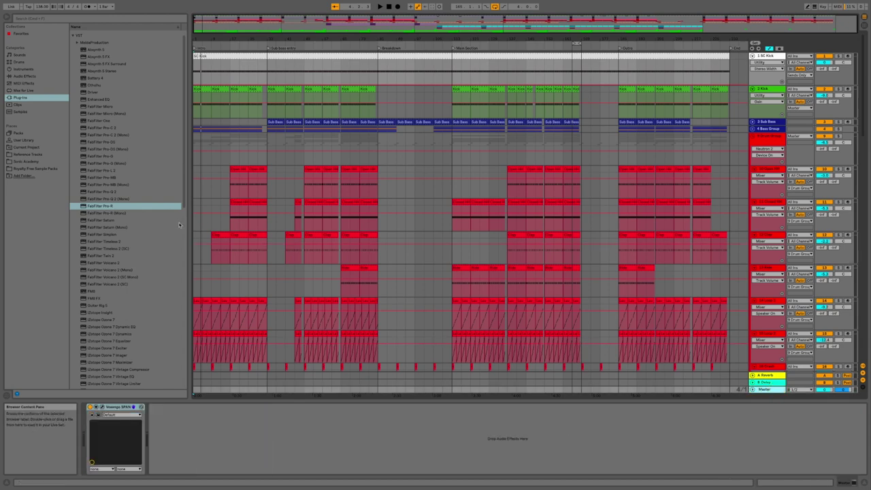
left_click(40, 100)
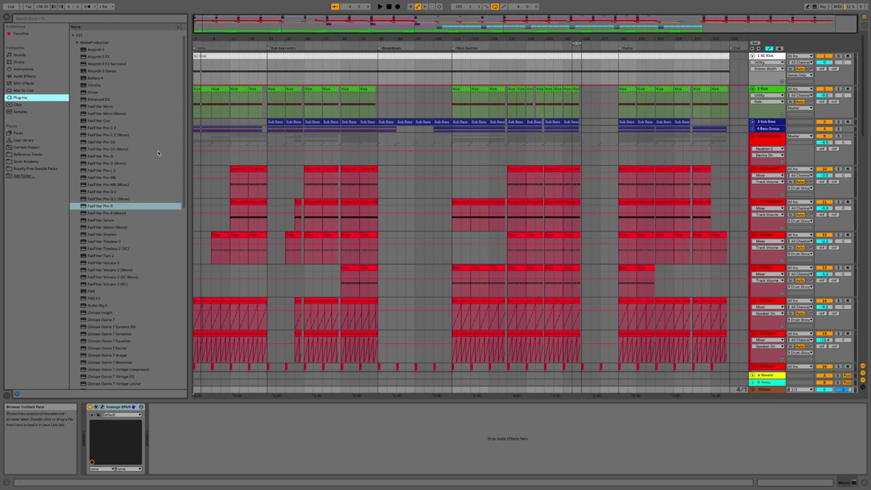
scroll(159, 149, "down", 5)
scroll(158, 152, "down", 8)
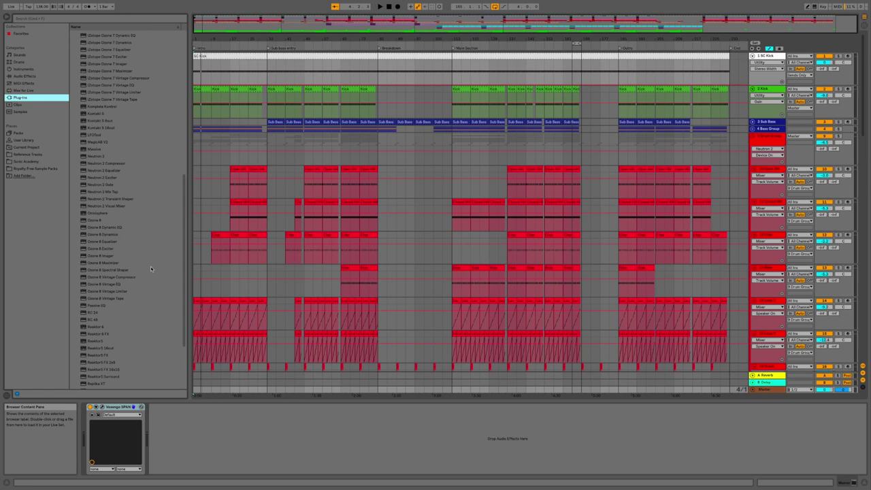
scroll(143, 261, "down", 4)
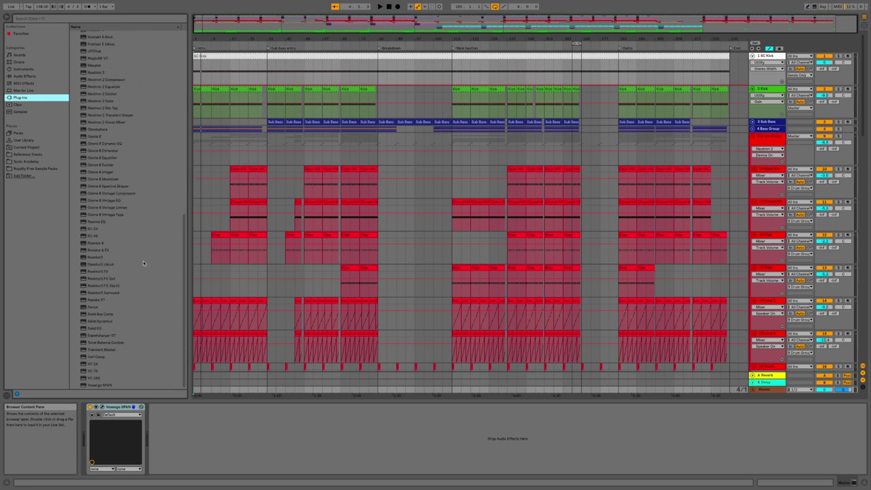
left_click(117, 343)
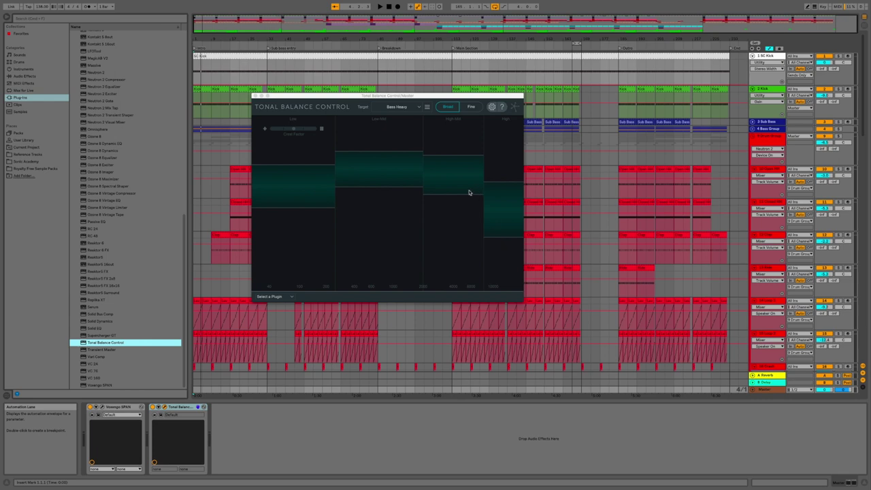
Try the Modern target in Tonal Balance Control and switch back to Bass Heavy
left_click(418, 109)
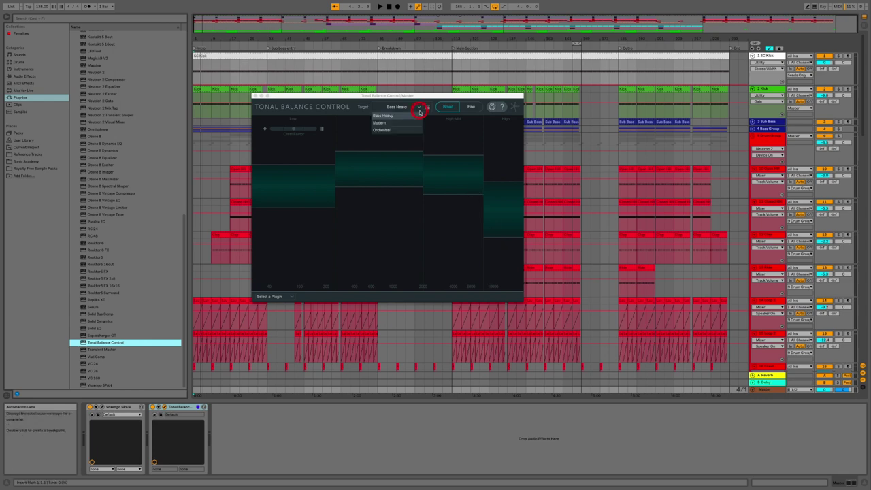
left_click(406, 123)
left_click(420, 109)
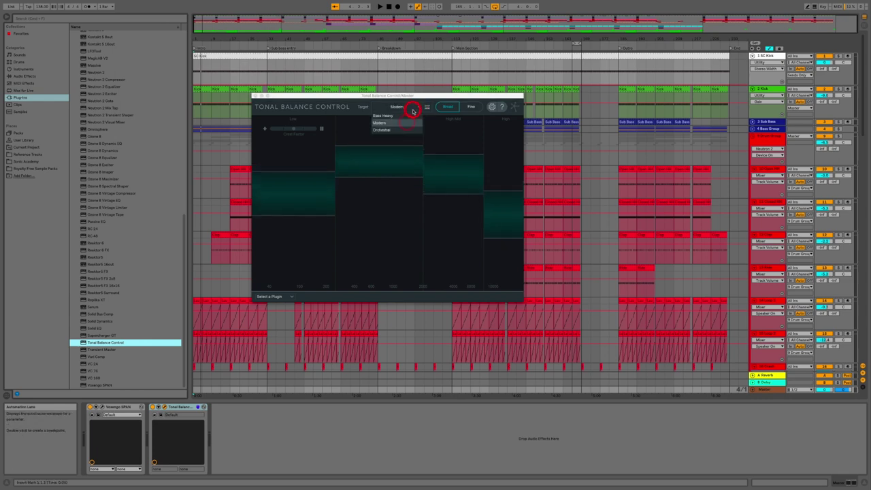
left_click(401, 117)
Close the Tonal Balance Control window and delete the plug-in from the Master track
left_click(255, 96)
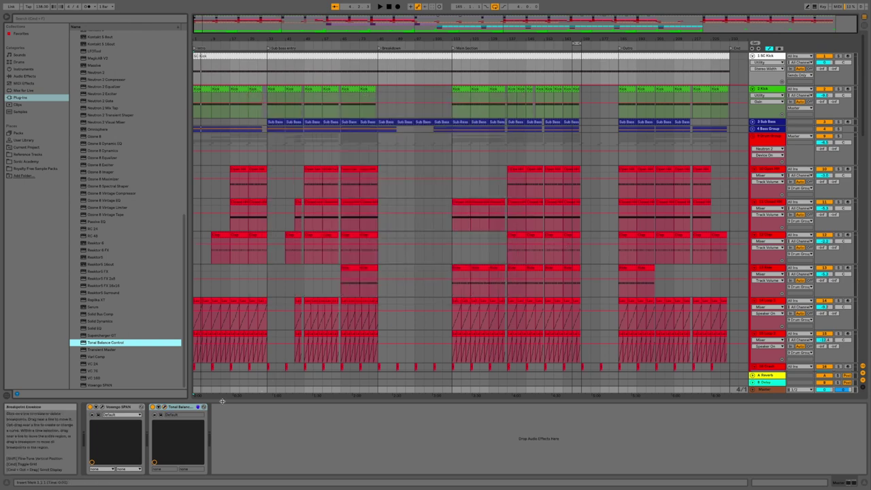
left_click(185, 407)
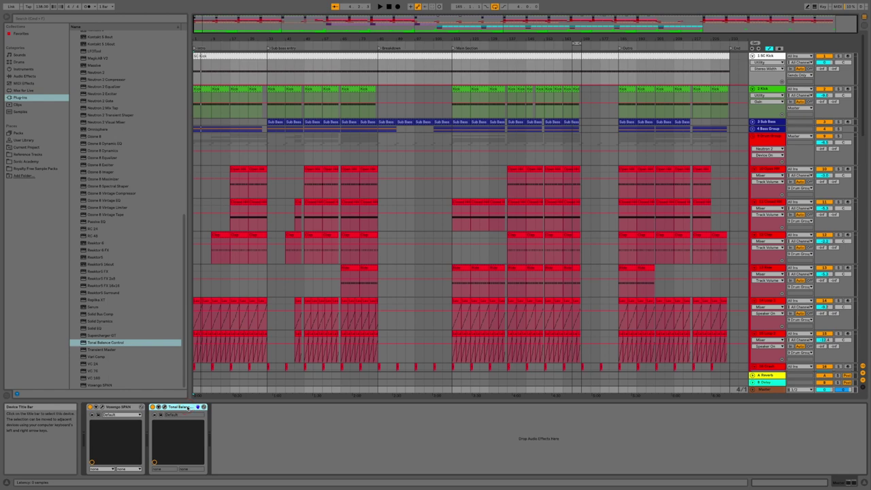
key("Delete")
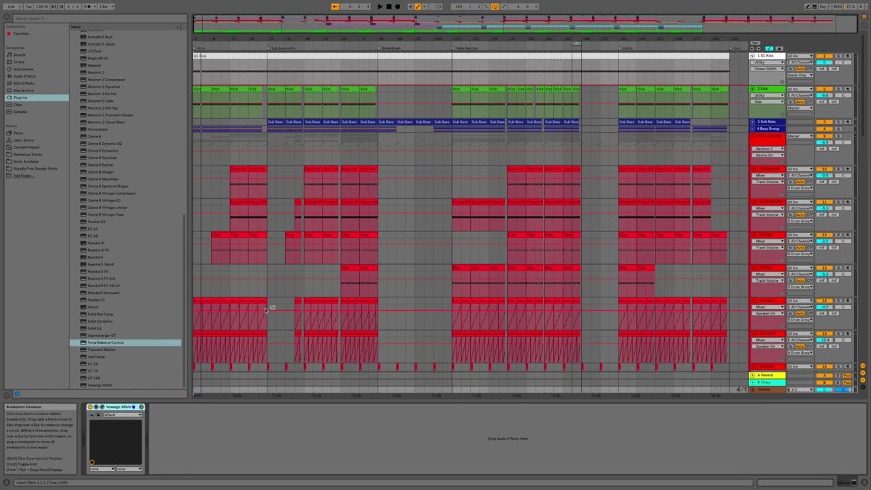
Listen to the full mix from the Intro locator and check the mixer view during playback
left_click(196, 50)
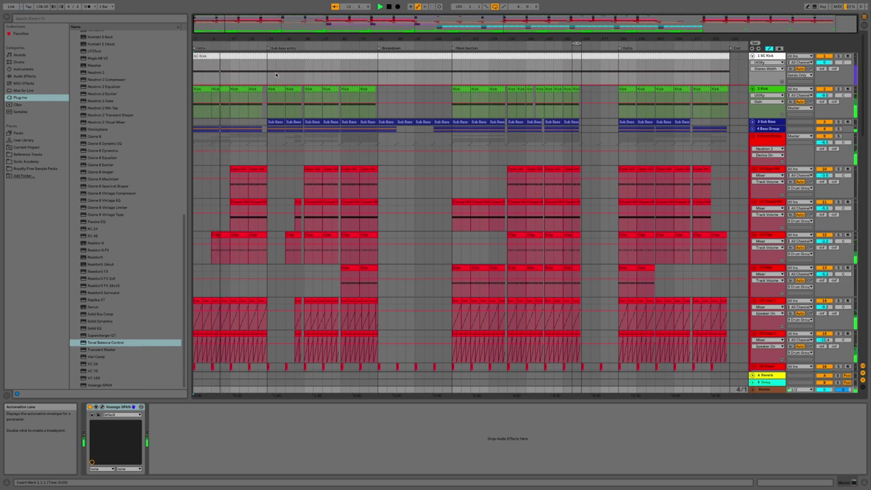
key("Tab")
key("Tab")
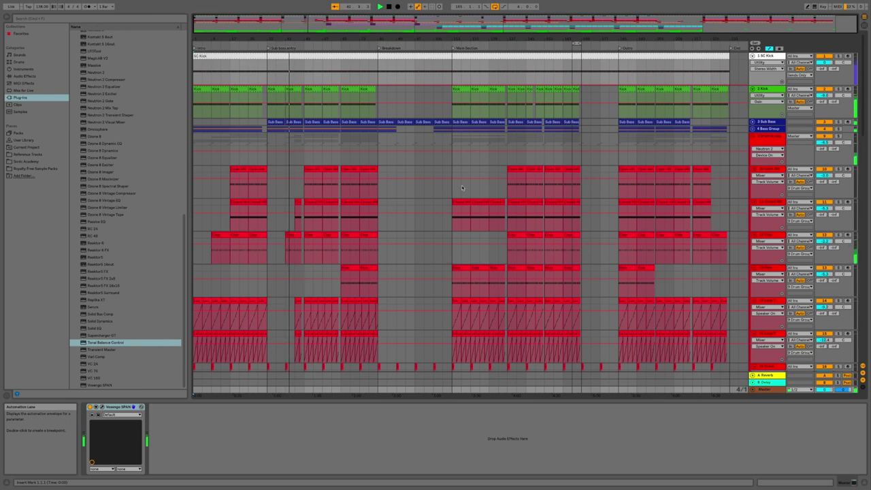
Show the Reference Tracks folder in the browser and look through the arrangement's tracks while the mix plays
left_click(38, 155)
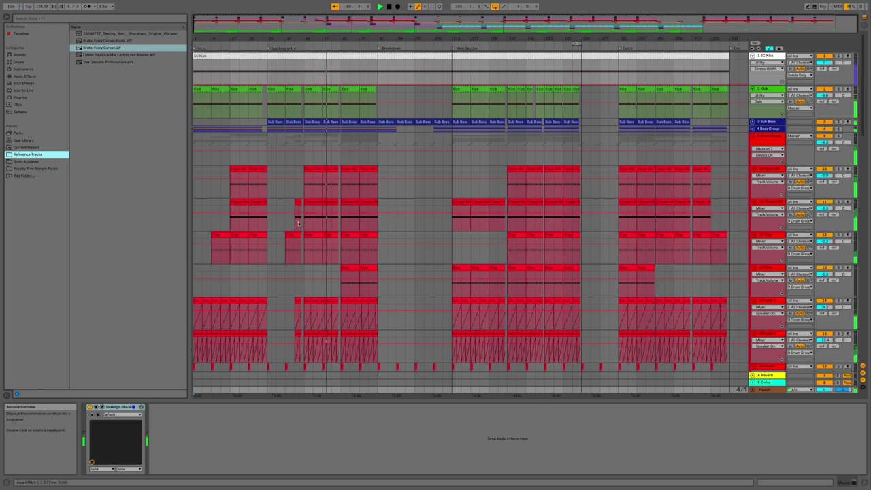
scroll(298, 223, "down", 10)
scroll(298, 223, "down", 5)
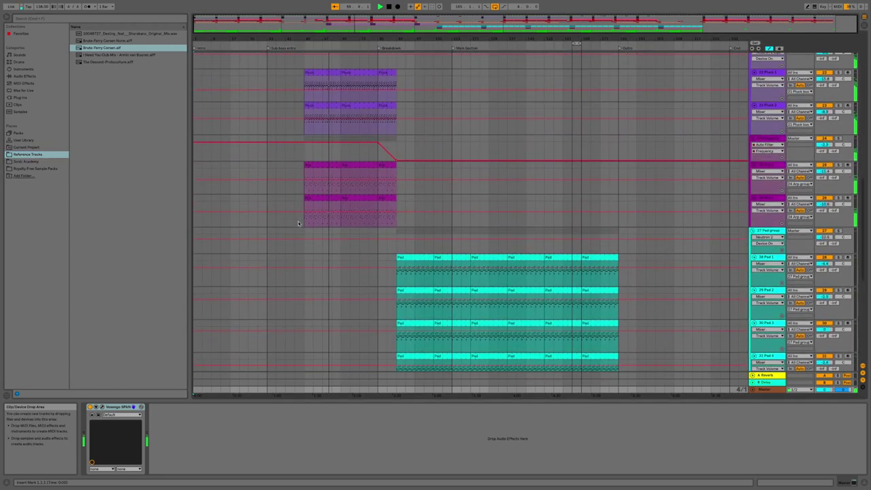
scroll(298, 223, "up", 12)
scroll(298, 223, "up", 5)
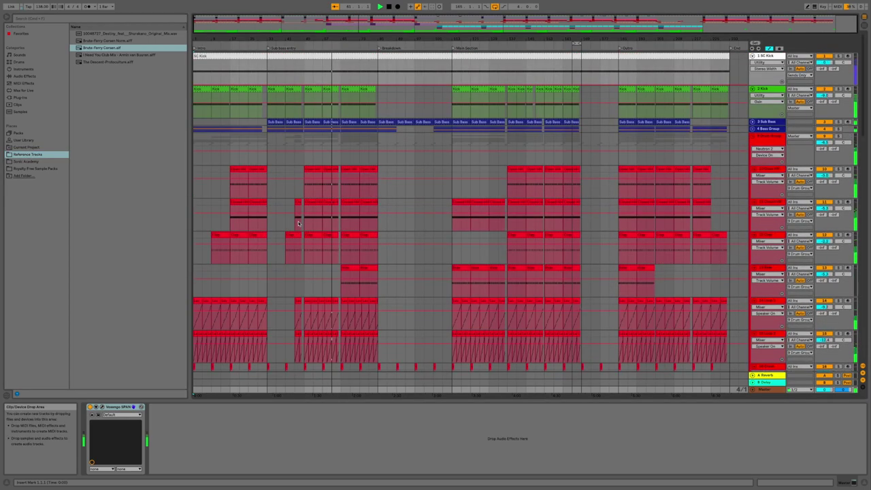
scroll(298, 223, "down", 7)
scroll(298, 223, "down", 6)
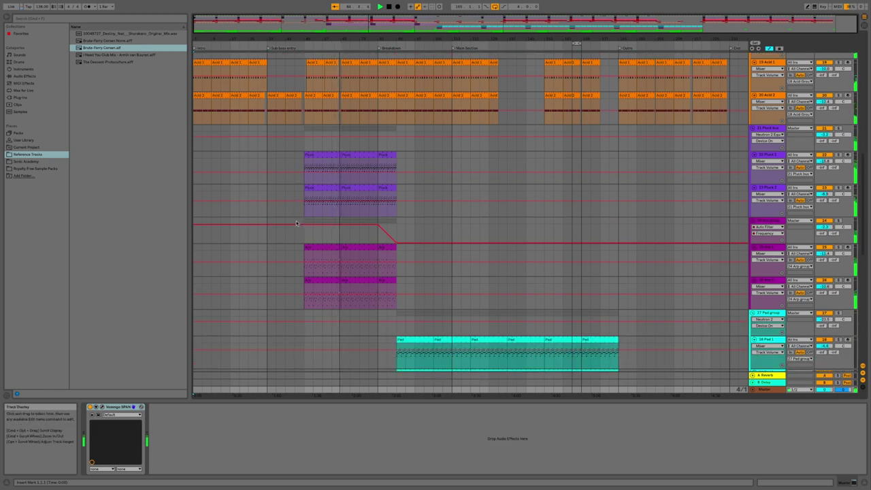
Turn off the arrangement loop while looking through the drum, acid and pluck tracks during playback
scroll(296, 224, "up", 7)
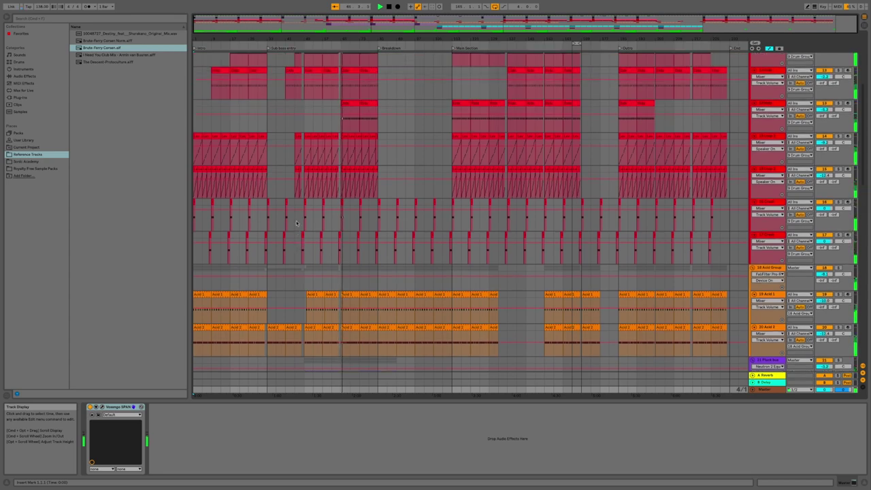
scroll(297, 223, "up", 5)
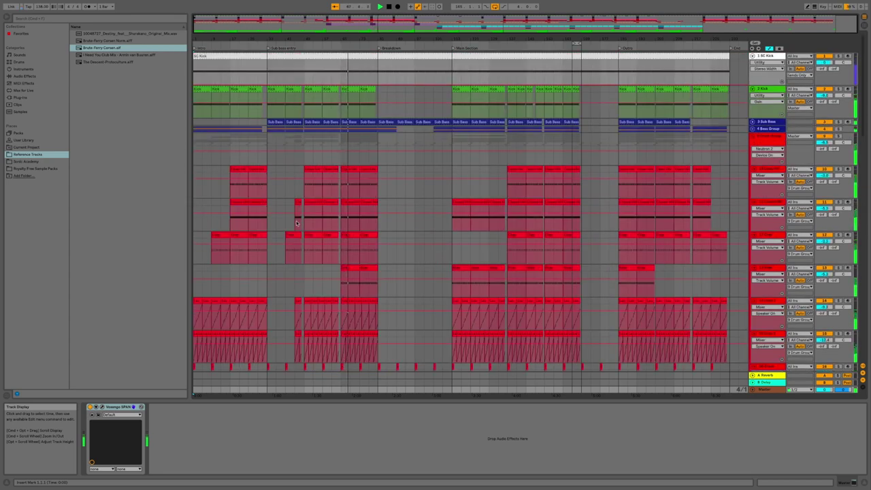
scroll(296, 224, "down", 8)
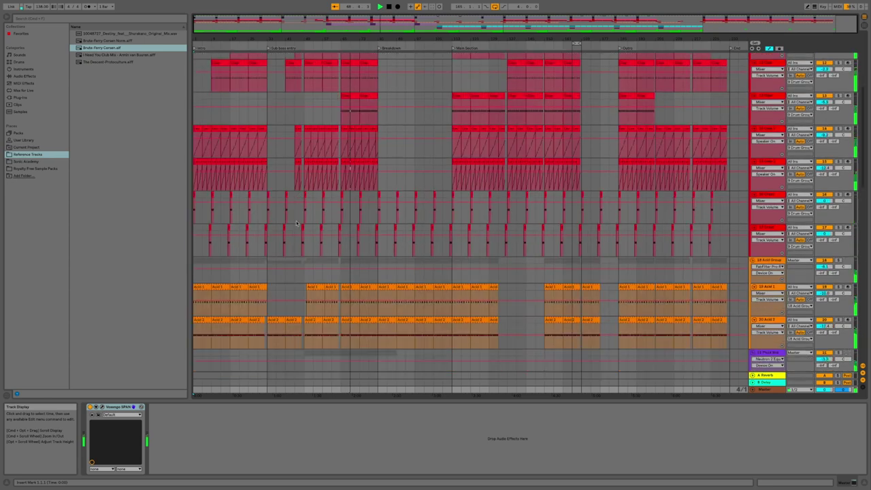
scroll(297, 223, "down", 5)
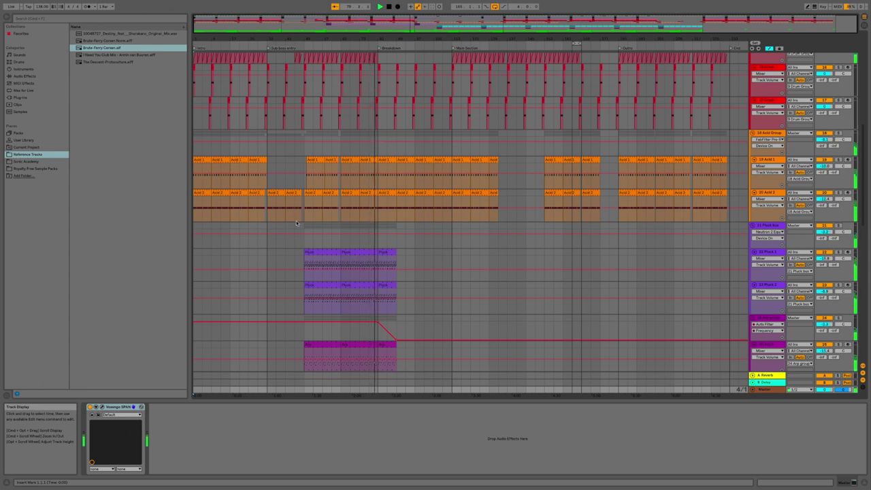
left_click(495, 6)
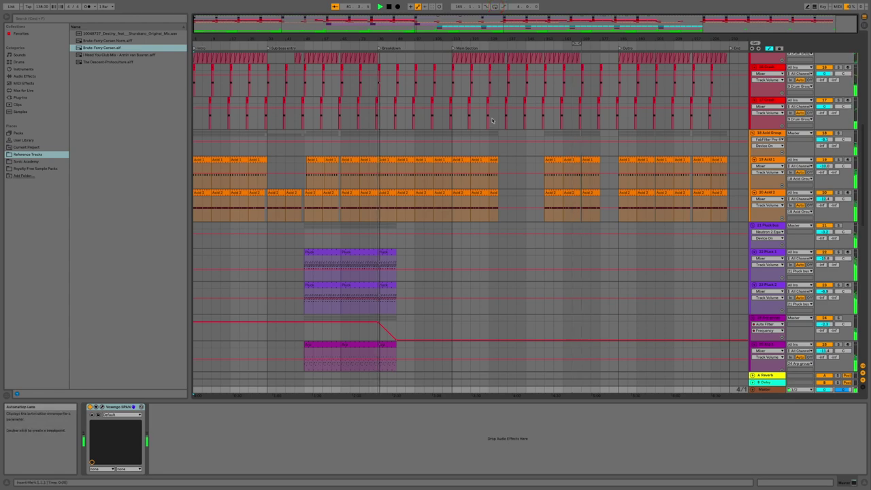
Check the mixer view and examine the tracks from the kick down to the pads as the Breakdown plays
key("Tab")
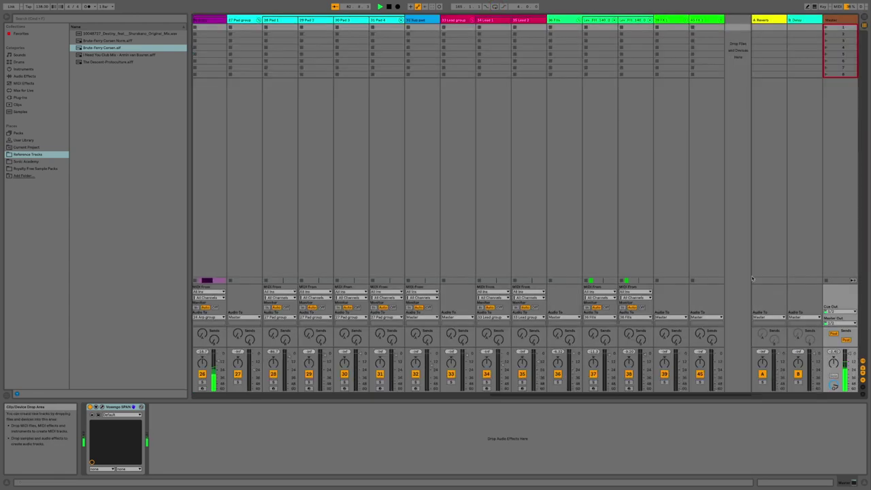
key("Tab")
scroll(497, 180, "up", 10)
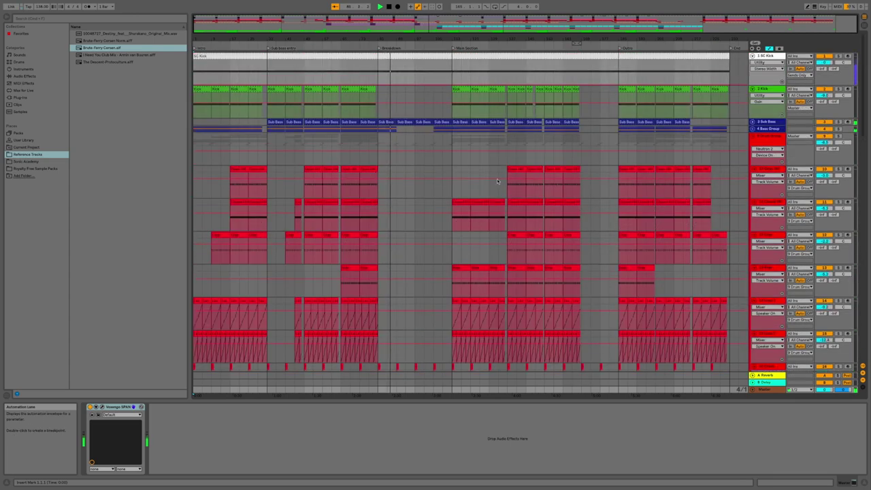
scroll(497, 178, "down", 4)
scroll(496, 181, "down", 10)
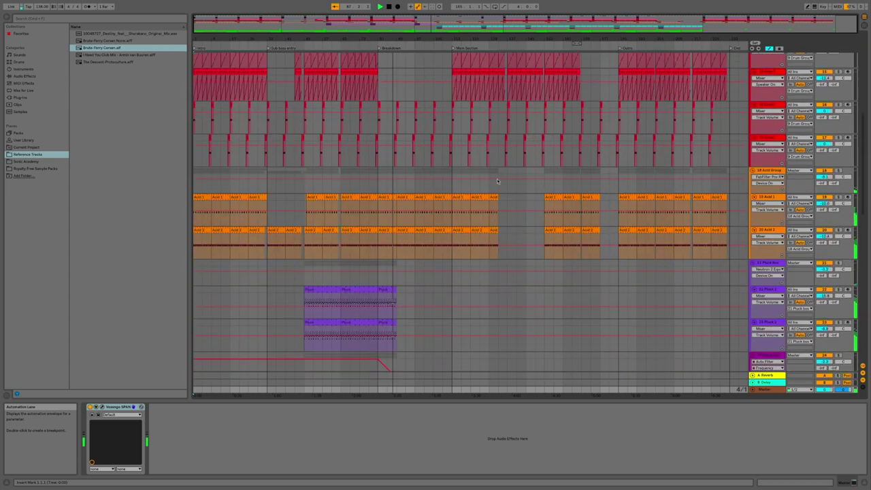
scroll(496, 181, "down", 2)
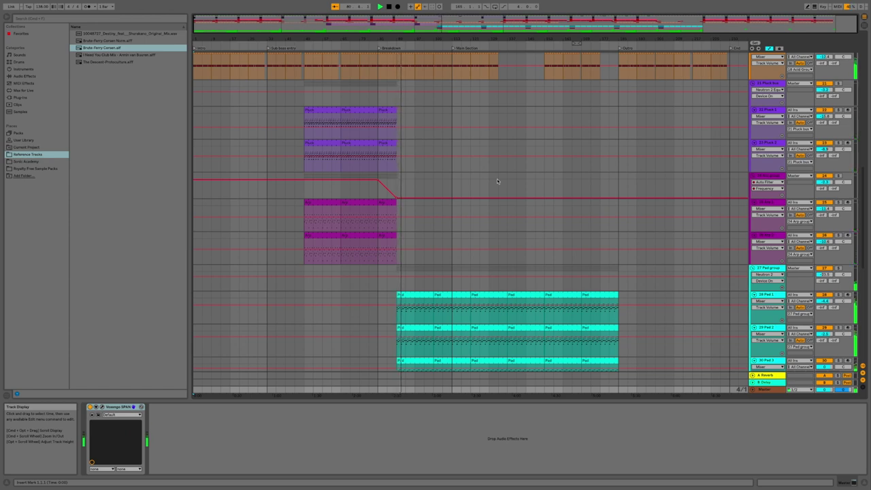
scroll(496, 181, "down", 2)
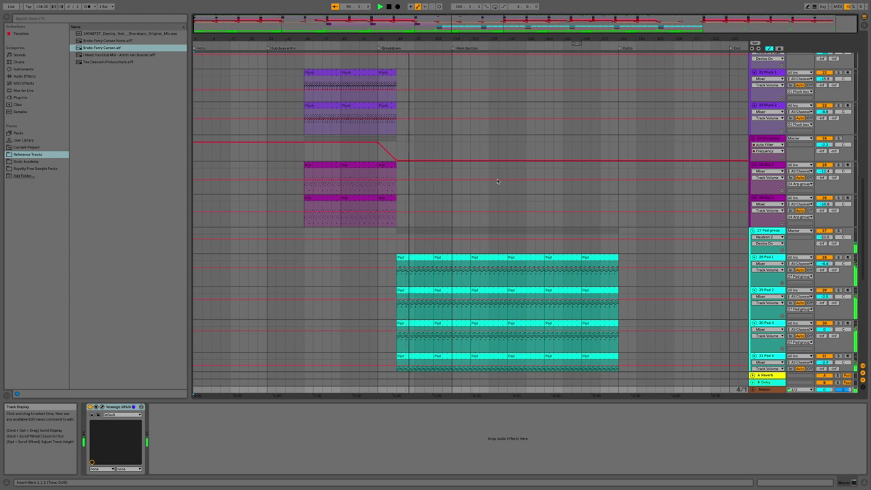
scroll(497, 178, "up", 1)
scroll(496, 178, "up", 5)
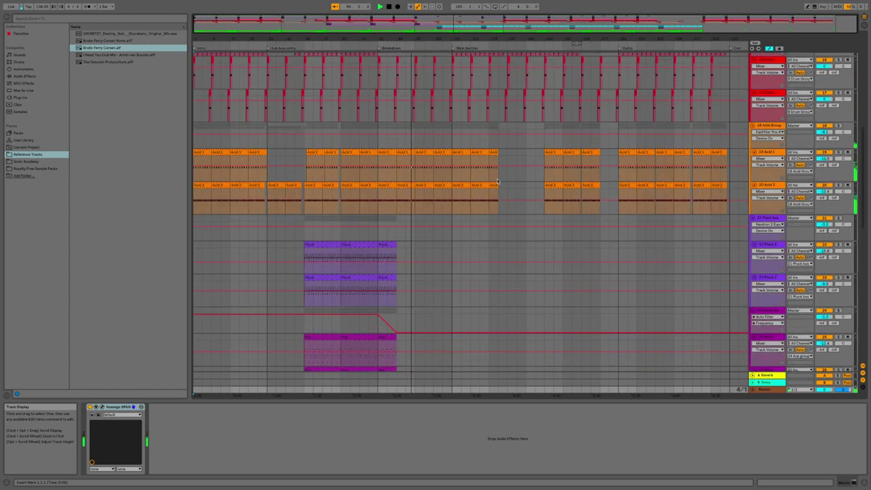
Check the pad and lead channels in the mixer and look through all arrangement tracks as the Main Section plays
scroll(497, 178, "down", 12)
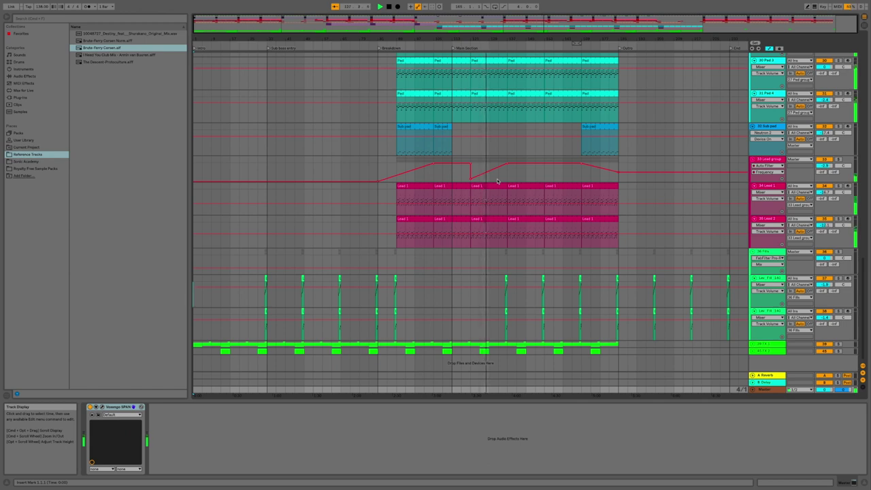
key("Tab")
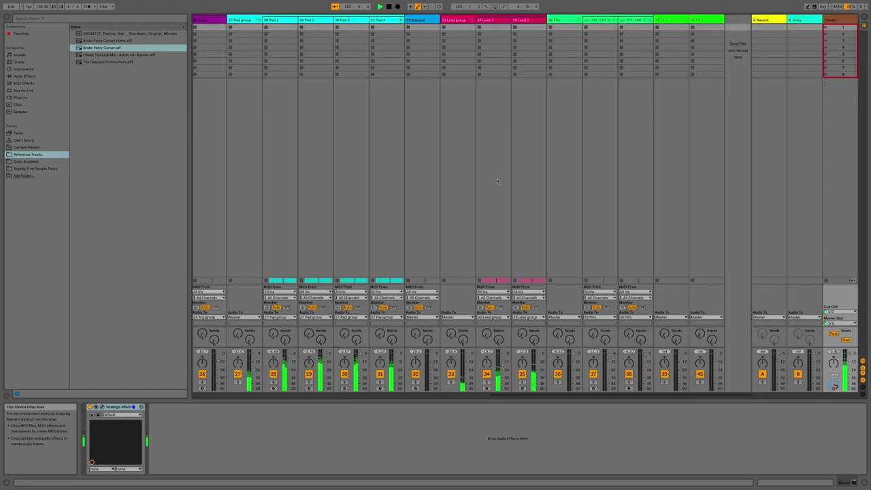
key("Tab")
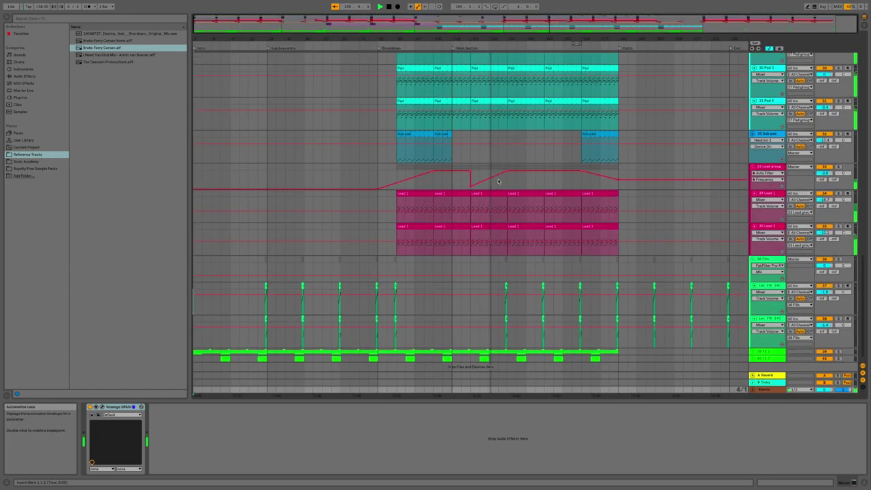
scroll(498, 182, "up", 20)
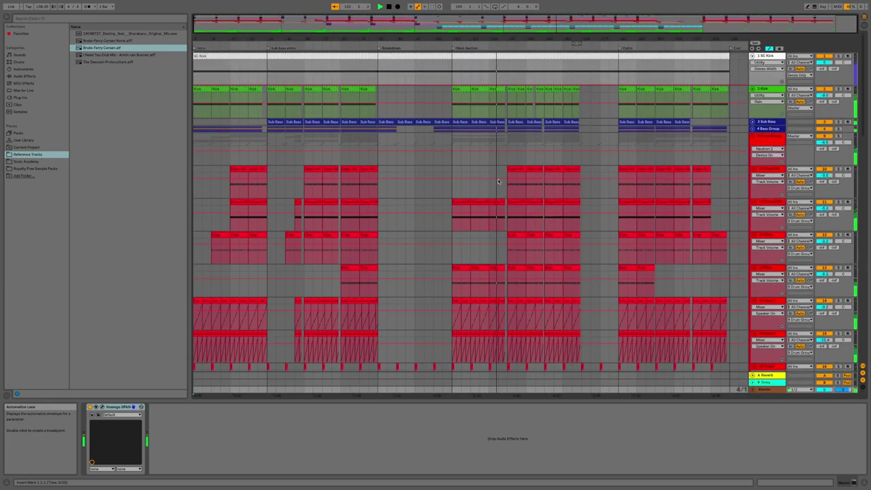
scroll(498, 181, "down", 10)
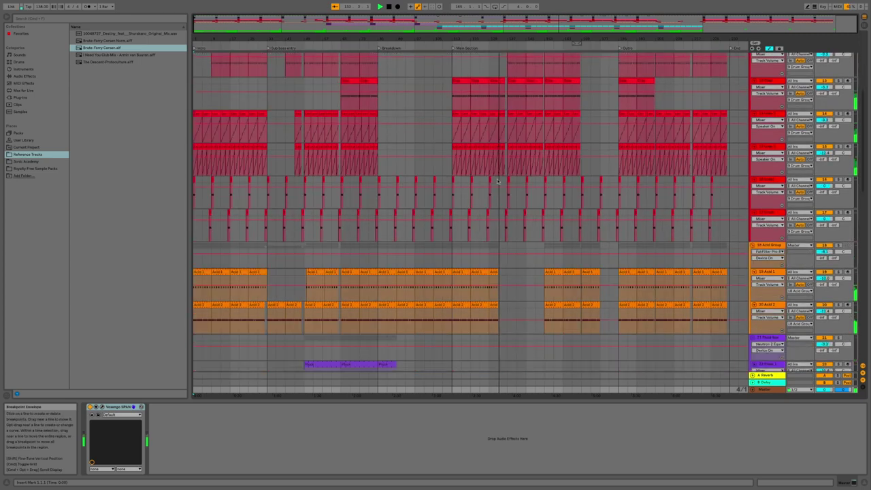
scroll(498, 182, "down", 15)
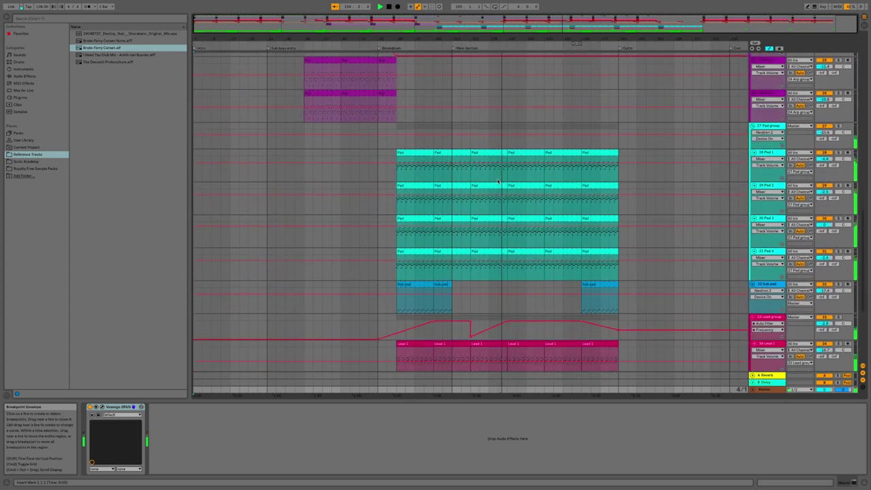
scroll(498, 182, "down", 1)
scroll(498, 182, "down", 10)
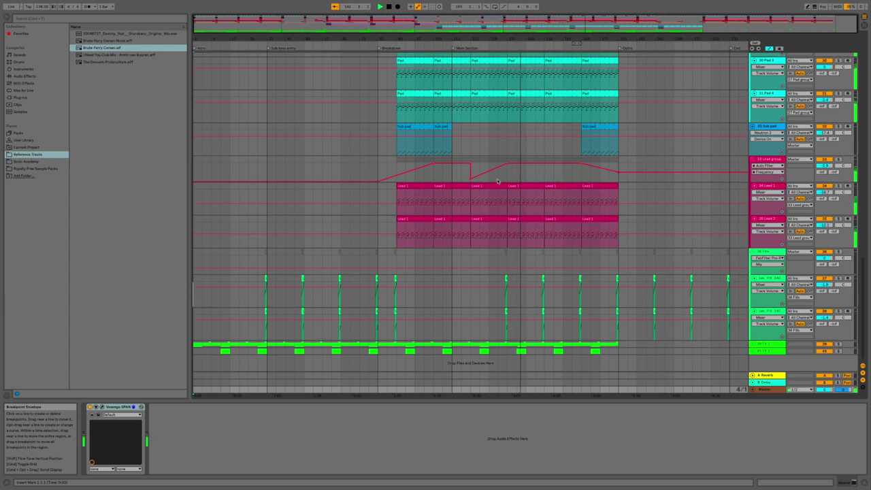
scroll(497, 181, "up", 5)
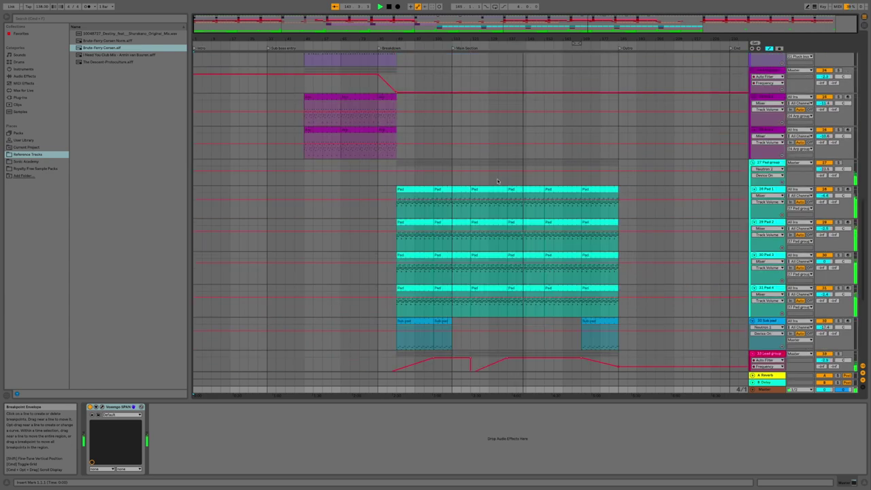
scroll(497, 181, "up", 10)
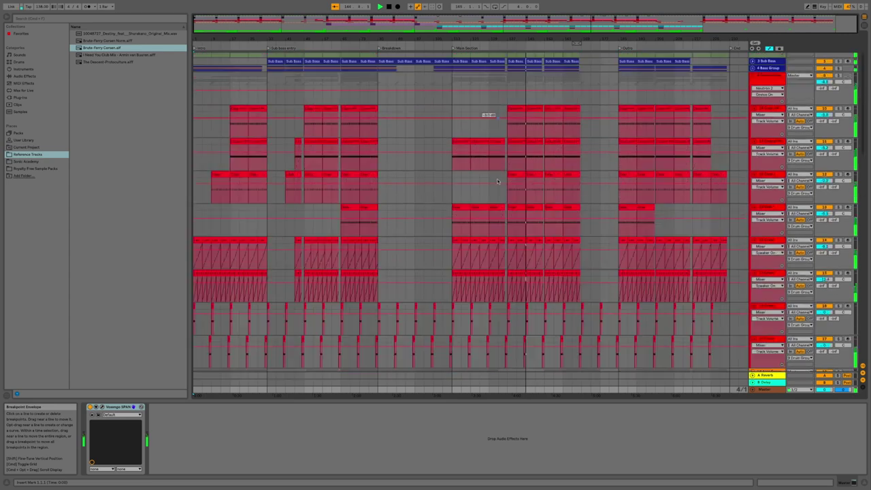
Examine the drum, acid, pad, lead and fill tracks while the later part of the Main Section plays
scroll(498, 180, "up", 2)
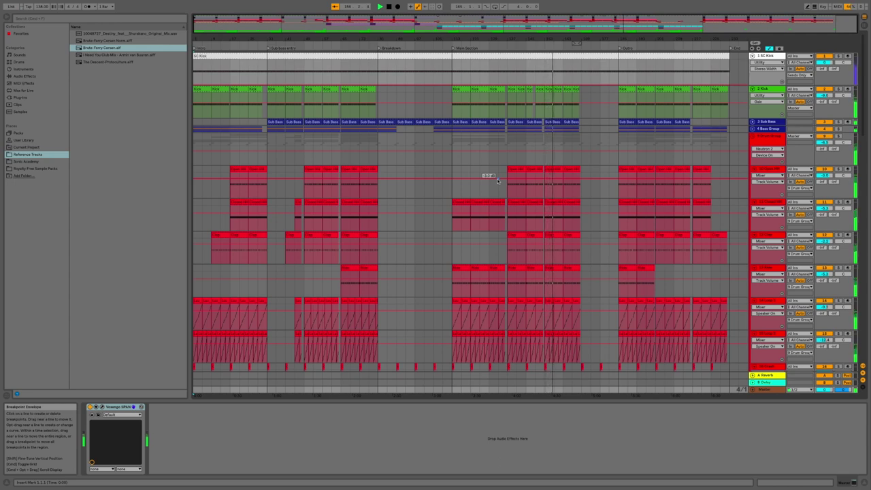
scroll(497, 180, "down", 10)
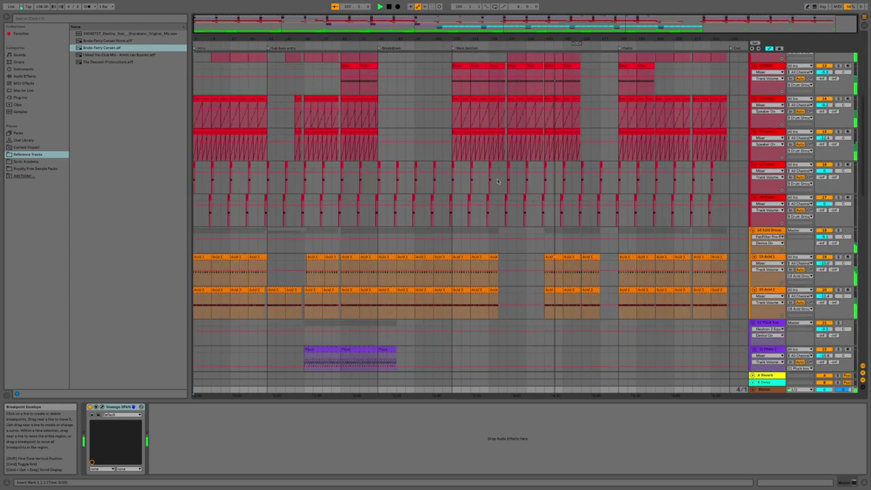
scroll(496, 180, "down", 12)
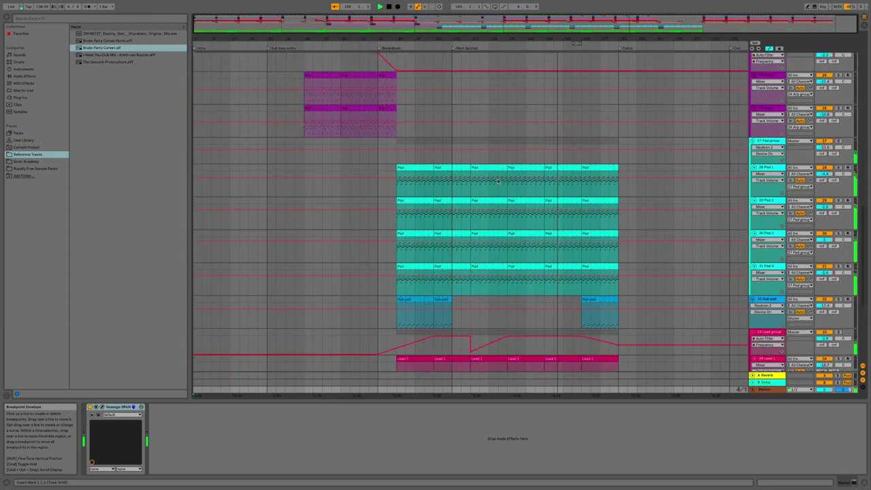
scroll(496, 180, "down", 8)
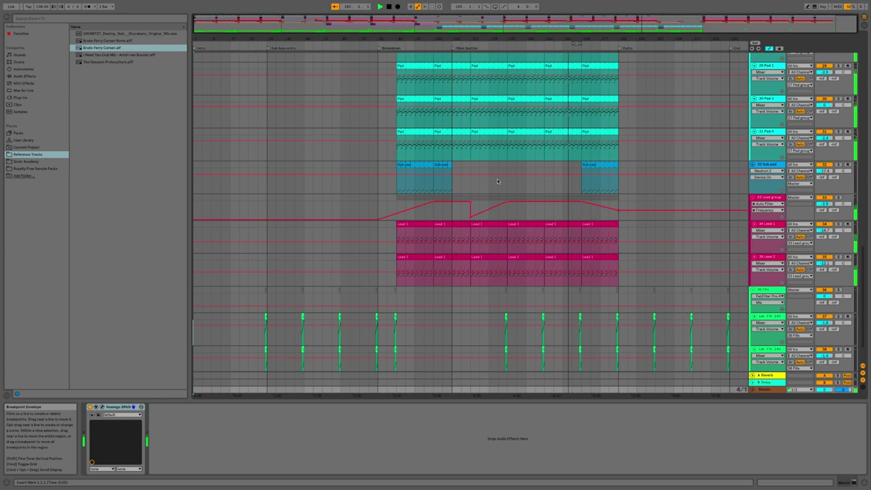
scroll(497, 181, "up", 10)
scroll(498, 181, "down", 7)
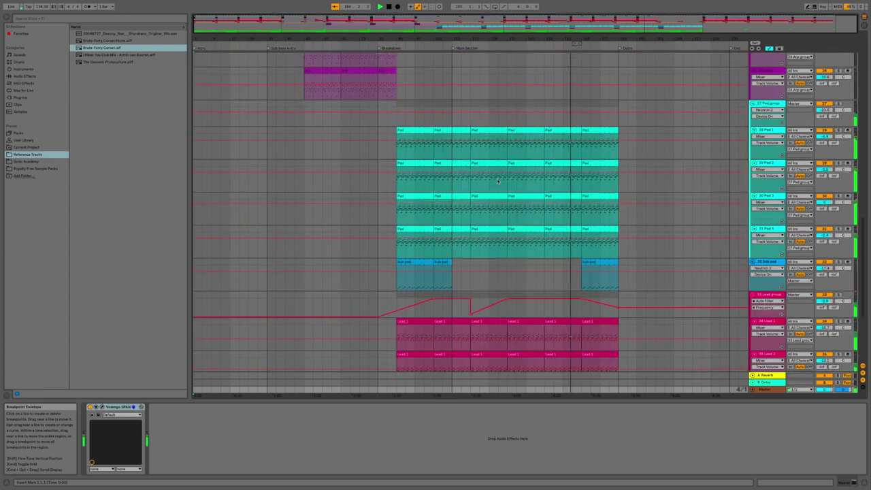
scroll(497, 180, "down", 3)
scroll(498, 180, "up", 15)
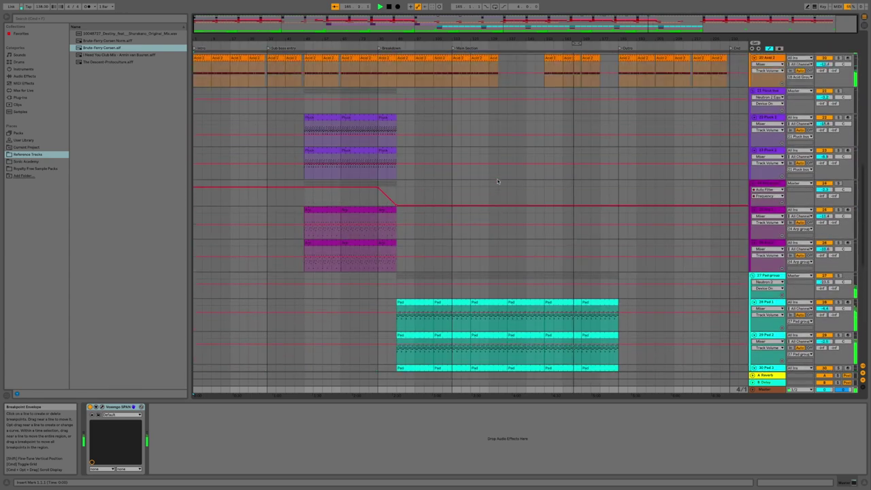
scroll(497, 180, "up", 8)
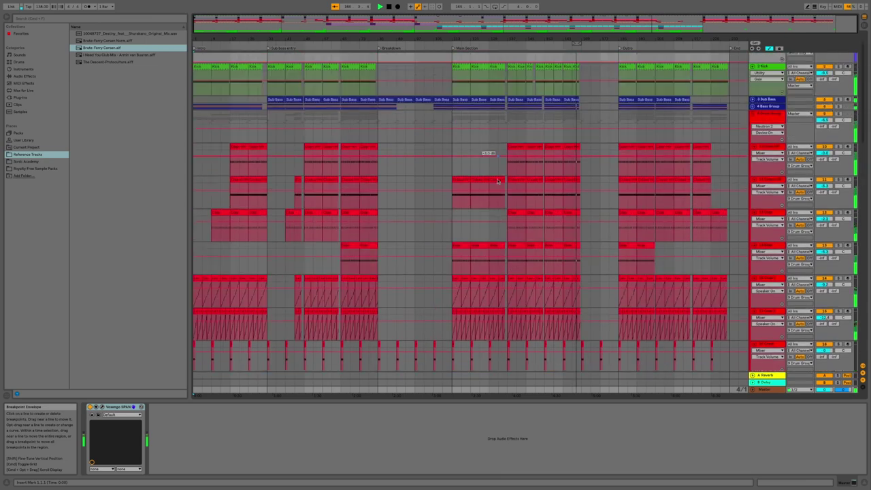
scroll(497, 181, "up", 1)
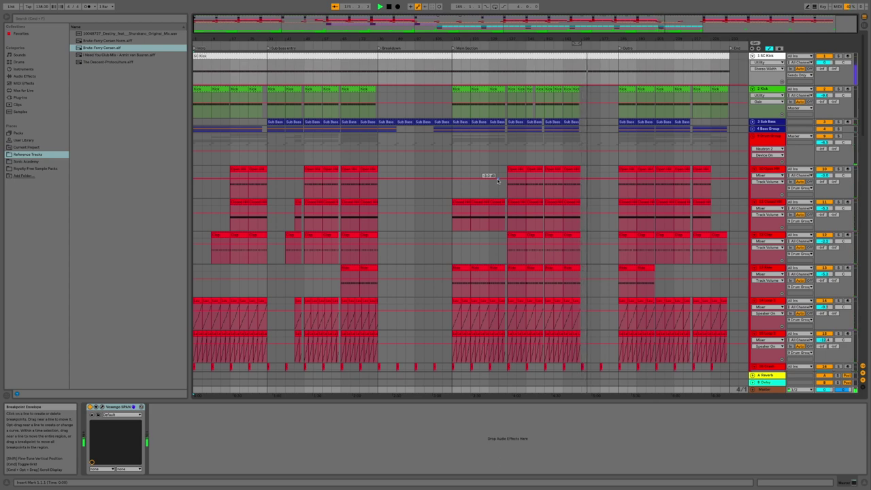
Follow the tracks through the transition into the Outro and check the channel levels in the mixer view
scroll(497, 181, "down", 10)
scroll(498, 180, "down", 7)
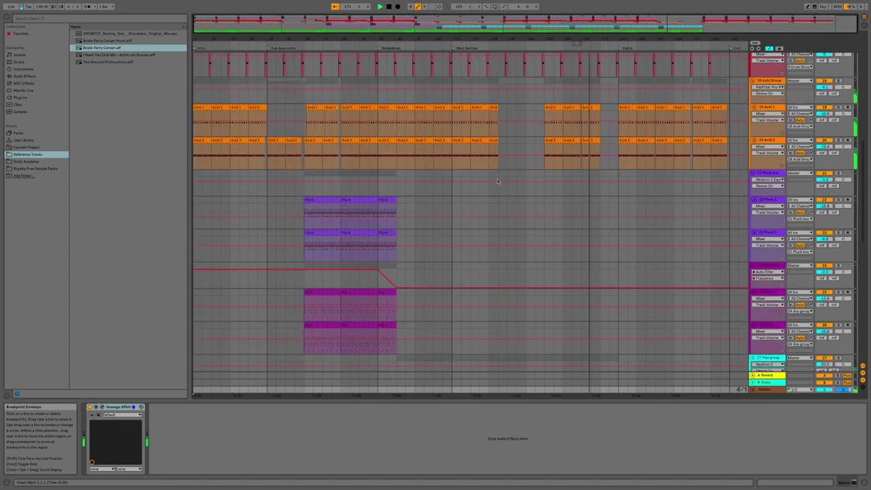
scroll(497, 180, "up", 10)
scroll(497, 181, "up", 2)
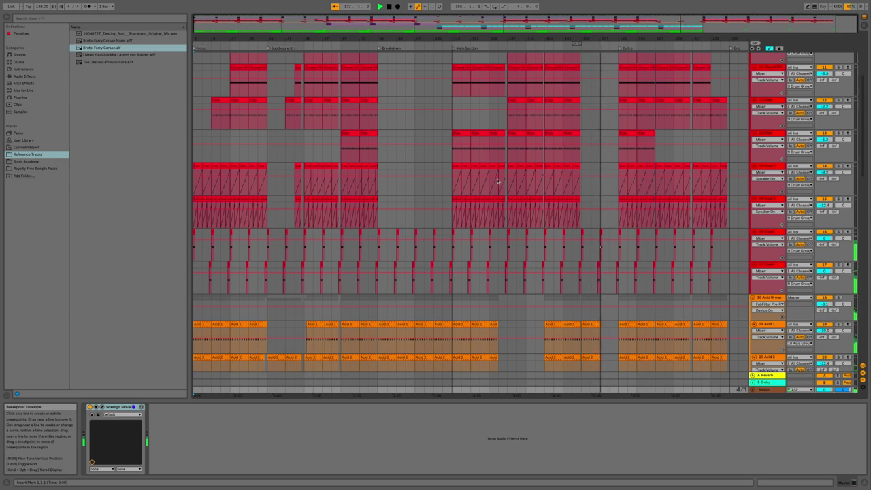
scroll(496, 181, "up", 5)
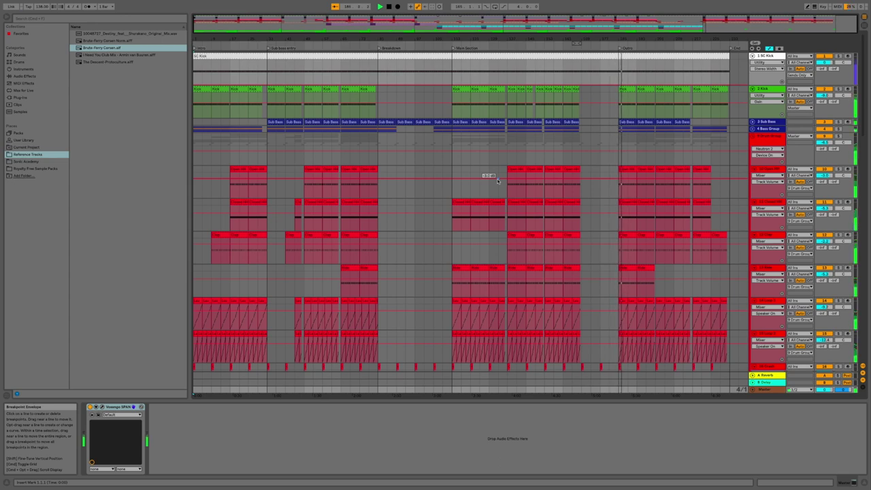
scroll(498, 180, "down", 10)
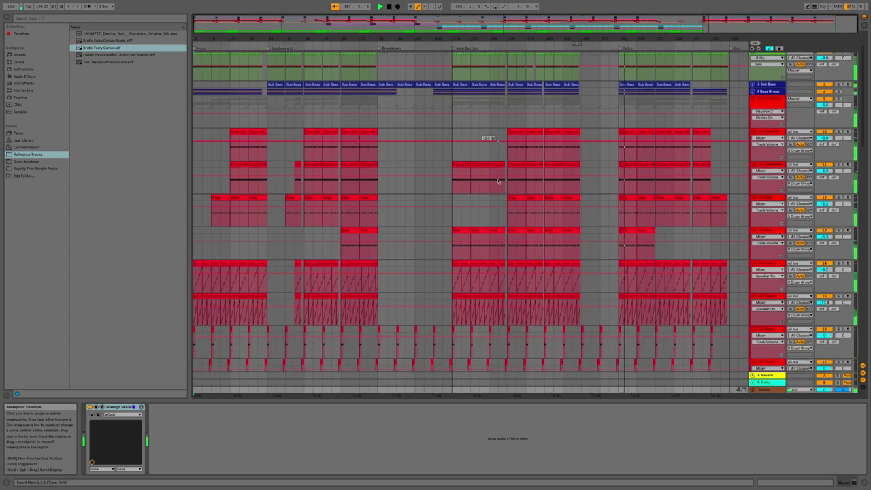
scroll(497, 180, "down", 10)
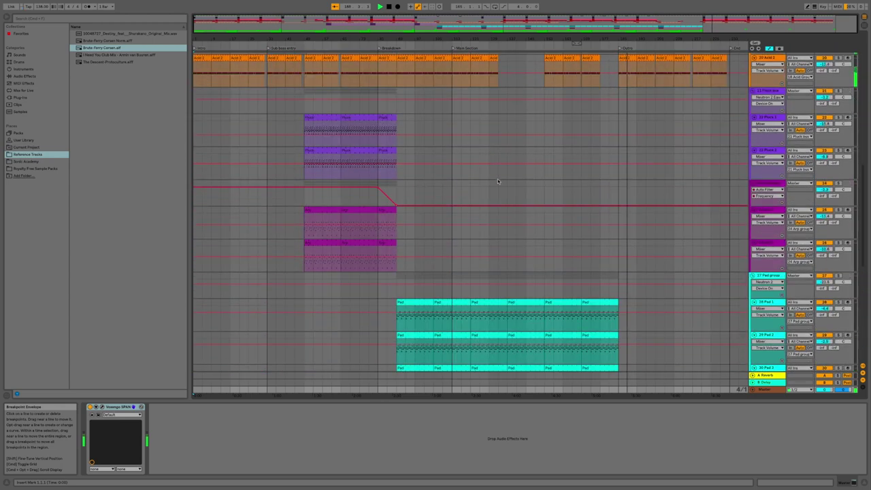
scroll(497, 180, "down", 2)
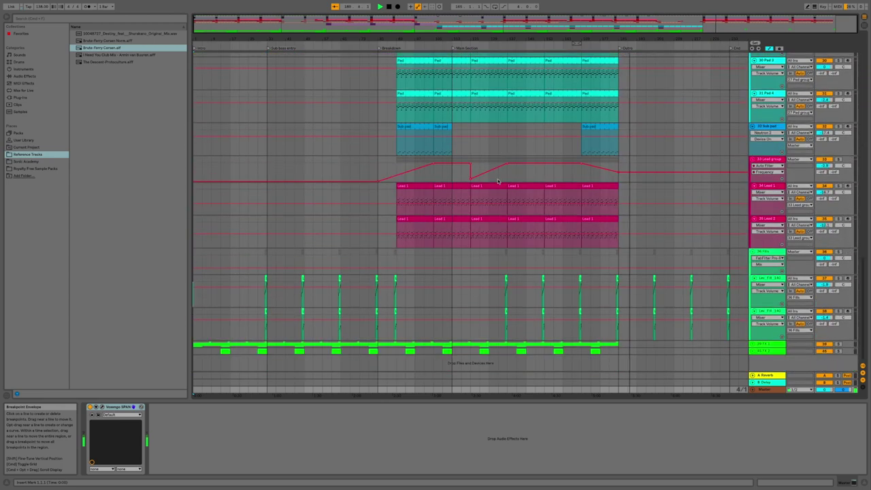
key("Tab")
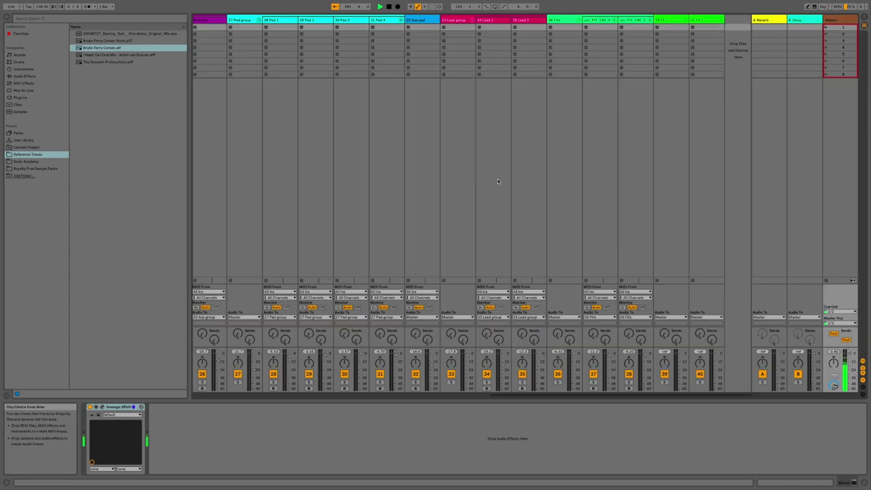
Look back over the arrangement from the pads up to the kick while the Outro plays out, and stop playback at the end
key("Tab")
scroll(497, 180, "up", 10)
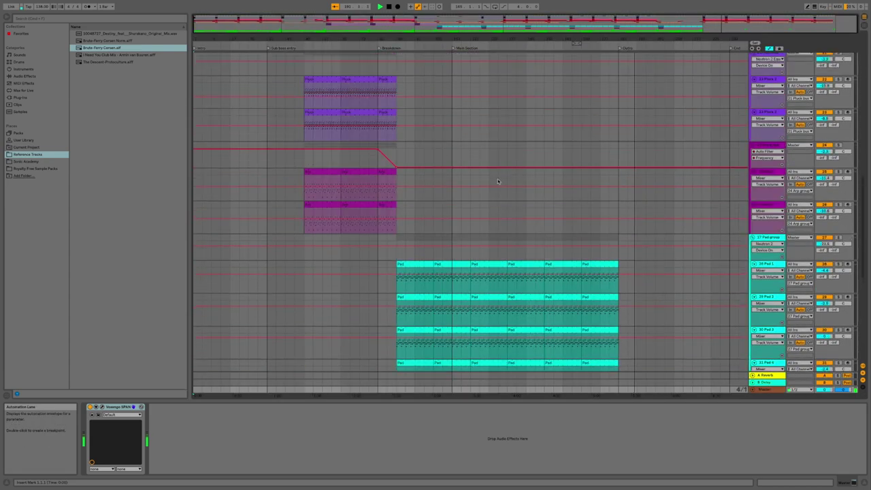
scroll(497, 180, "up", 10)
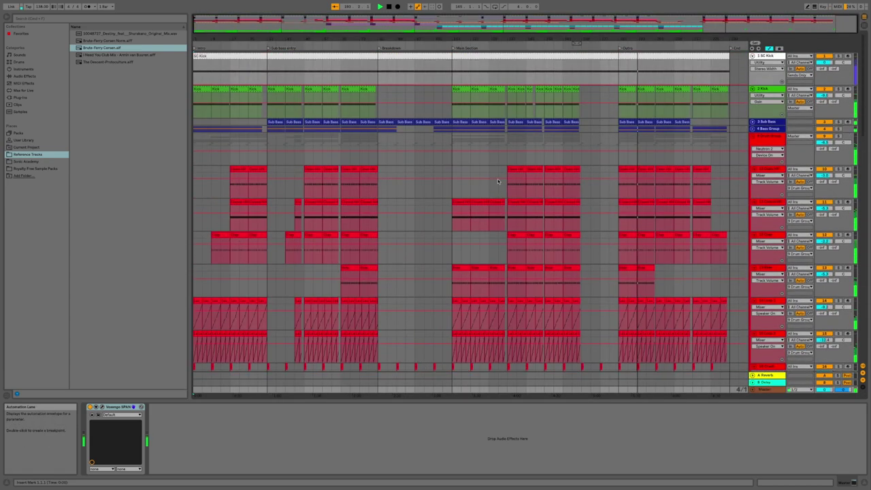
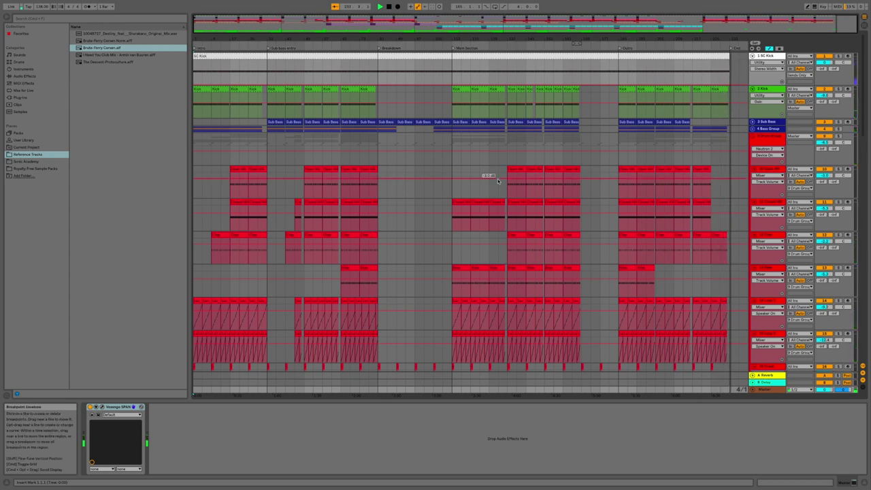
key("space")
Add the Tonal Balance Control plug-in to the Master track after Voxengo SPAN
key("Tab")
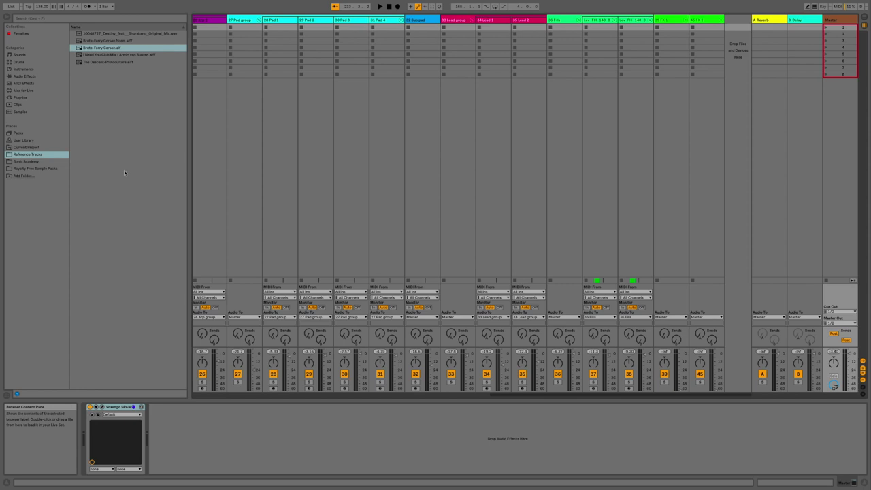
left_click(833, 20)
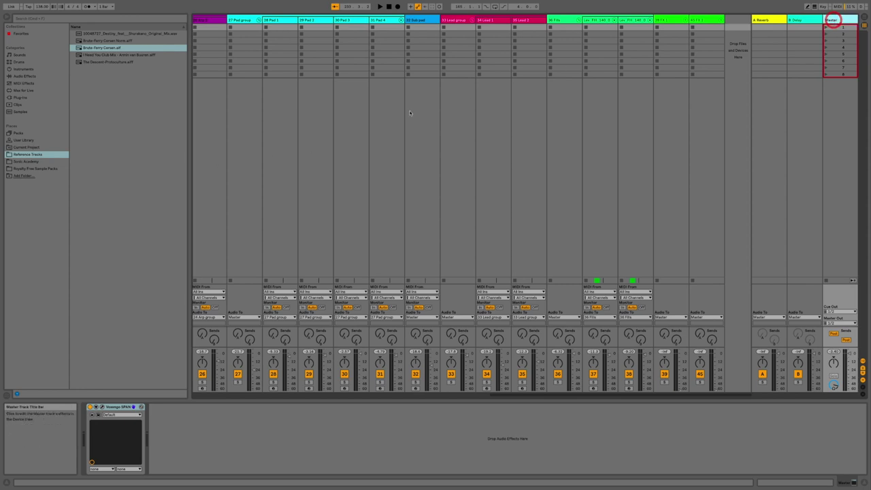
left_click(27, 100)
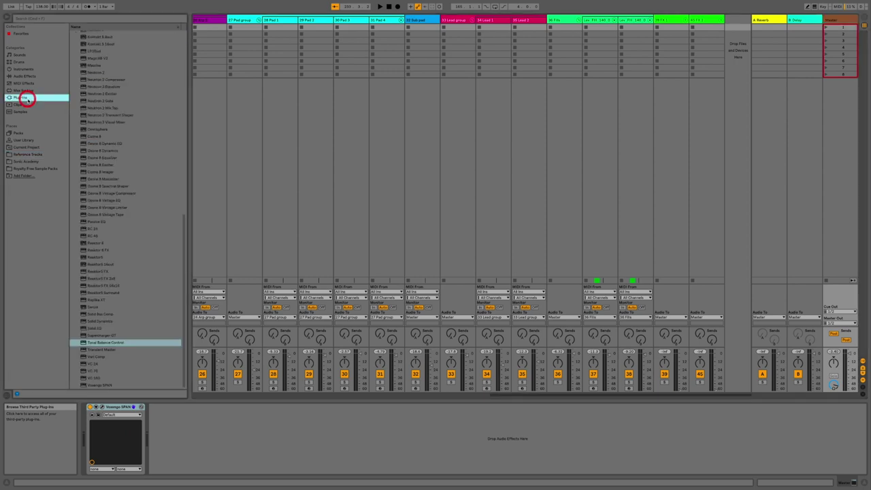
scroll(146, 169, "up", 3)
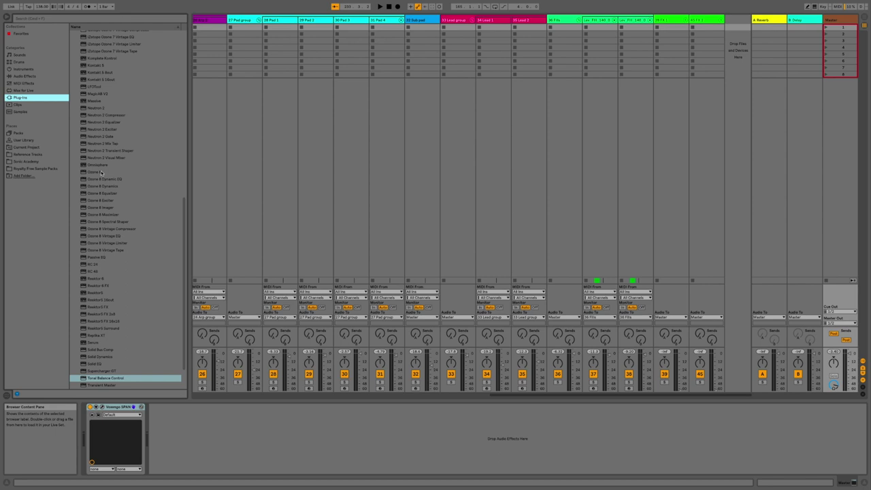
left_click(839, 20)
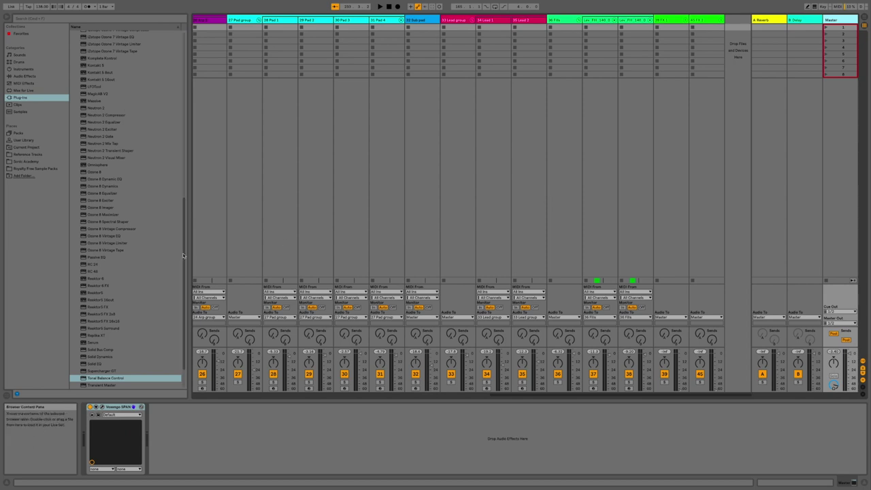
left_click(141, 379)
double_click(141, 379)
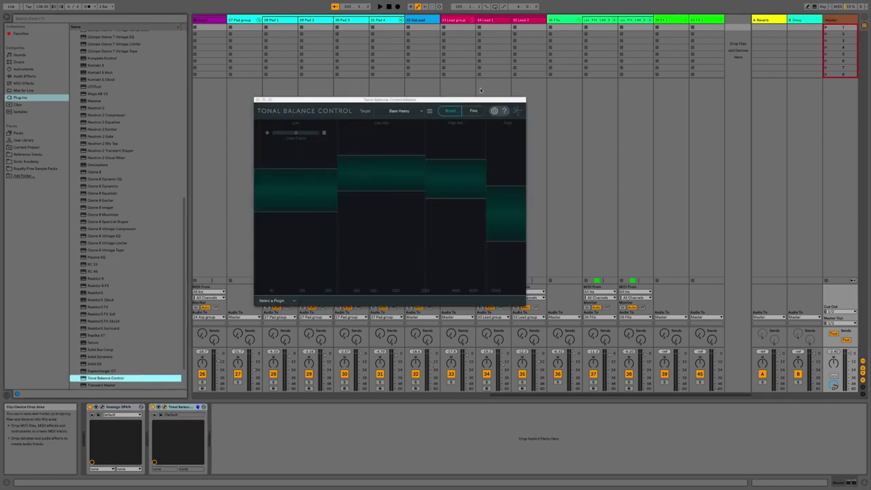
left_click_drag(434, 99, 498, 100)
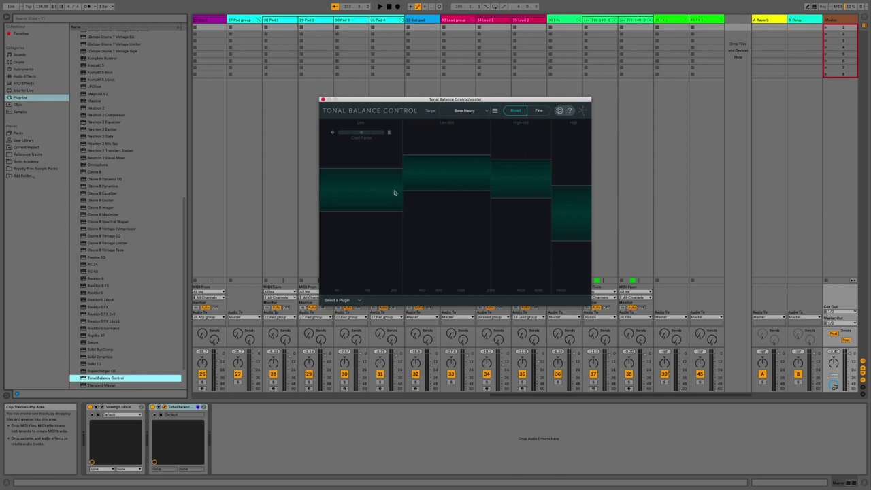
Choose Bass Heavy as the Tonal Balance Control target and look through the options for custom target curves
left_click(484, 113)
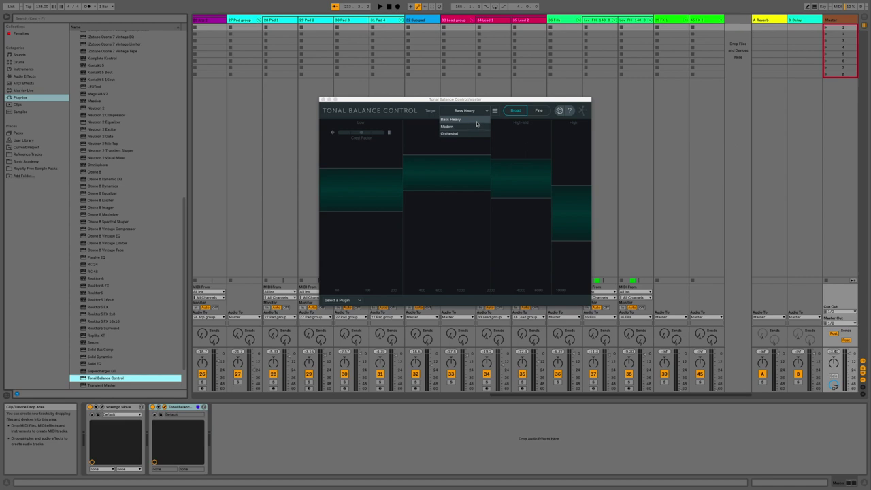
left_click(476, 121)
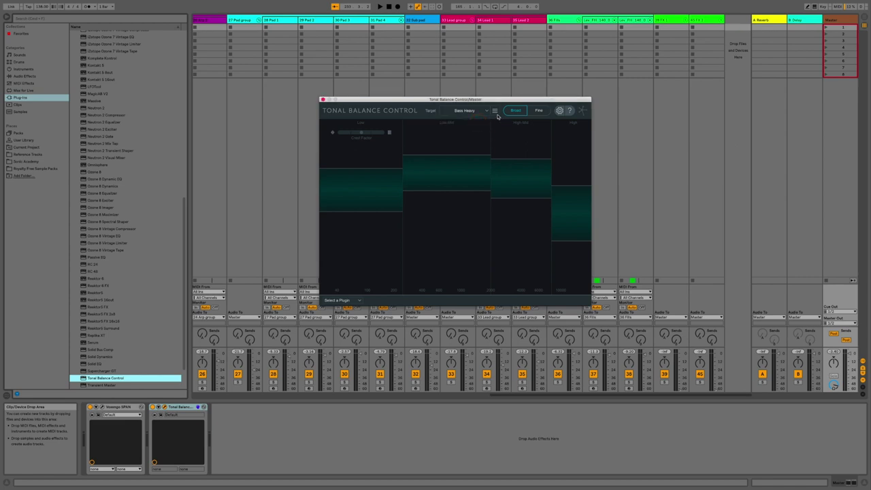
left_click(495, 111)
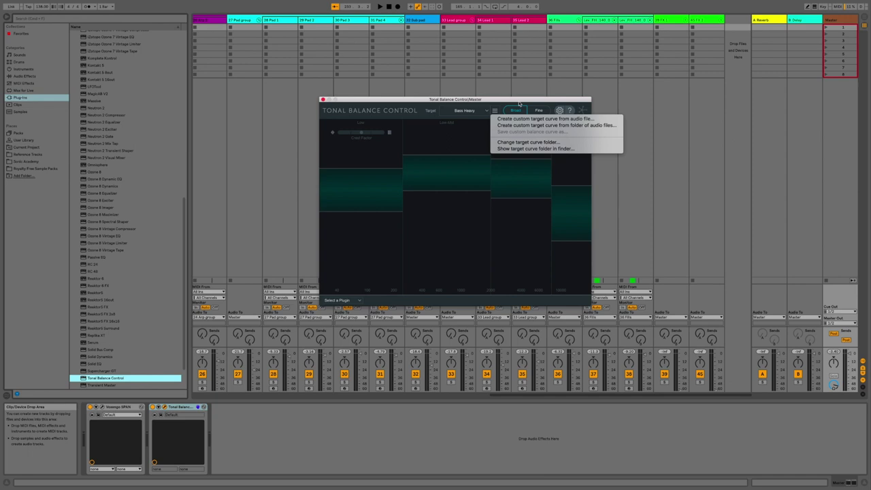
mouse_move(513, 101)
left_mouse_down()
mouse_move(519, 83)
mouse_move(520, 107)
left_mouse_up()
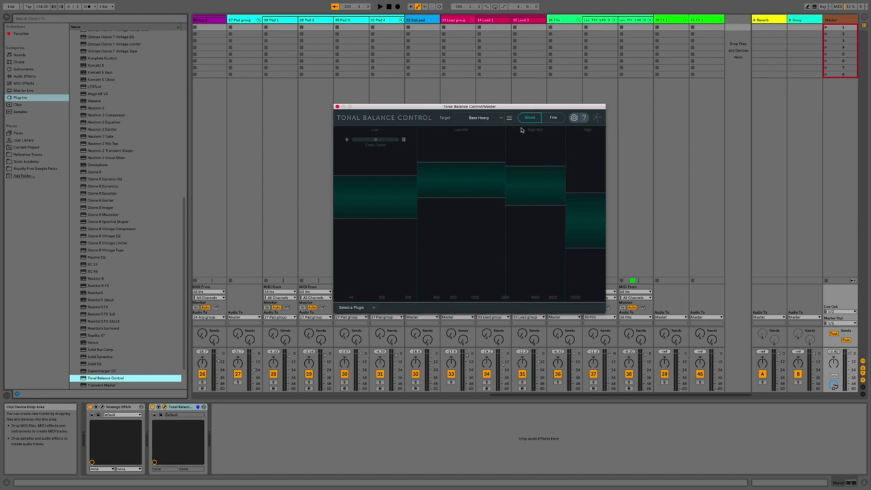
mouse_move(521, 129)
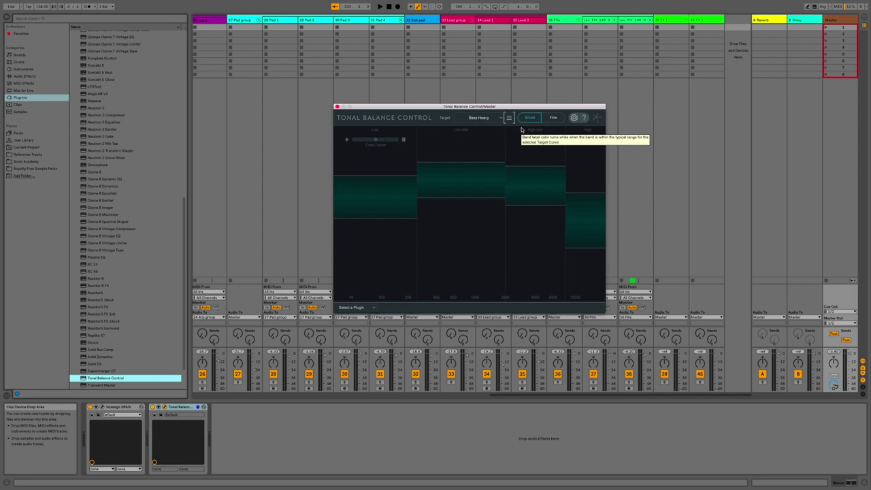
Play the Main Section in the arrangement while checking the Master's Tonal Balance Control, then stop and close the plug-in window
left_click(651, 151)
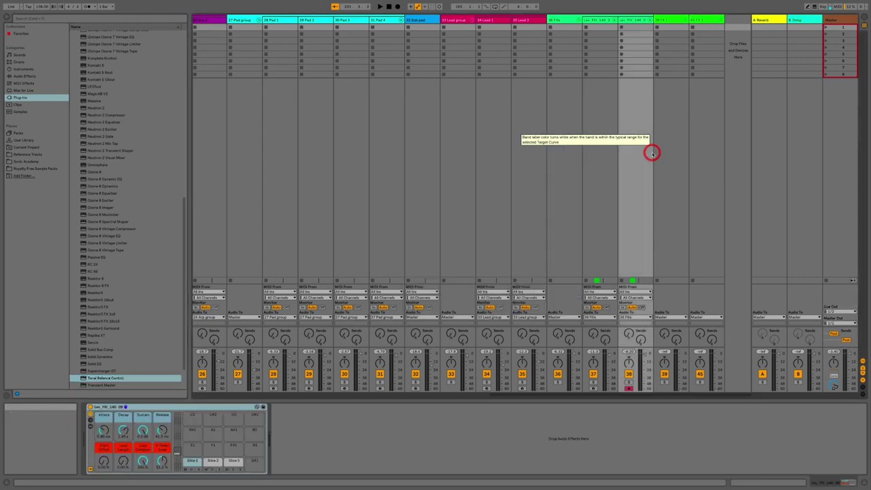
key("Tab")
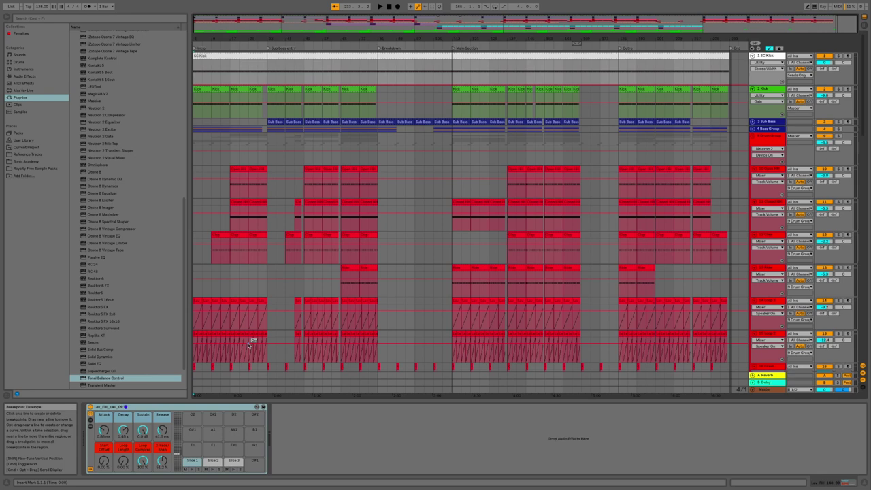
left_click(772, 389)
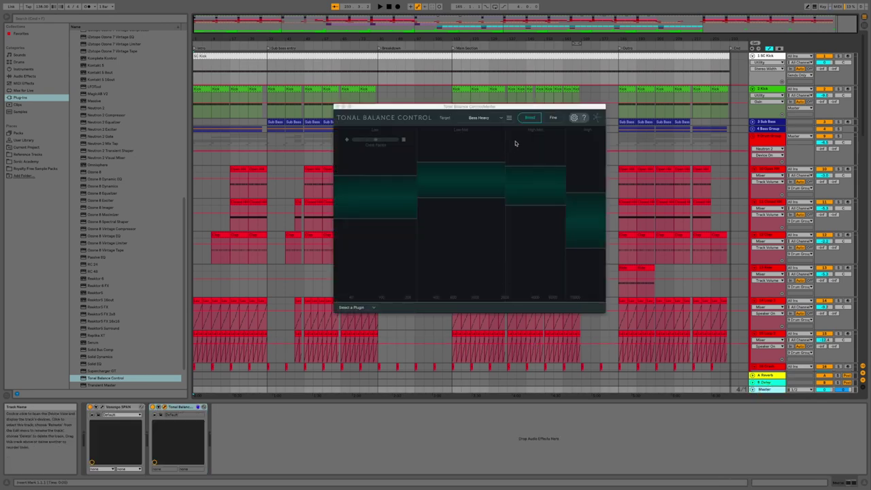
left_click_drag(537, 108, 325, 77)
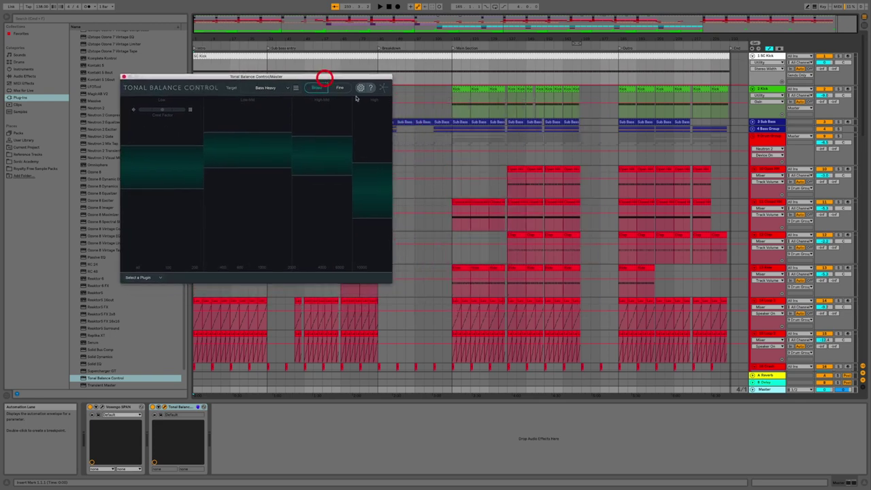
left_click(454, 48)
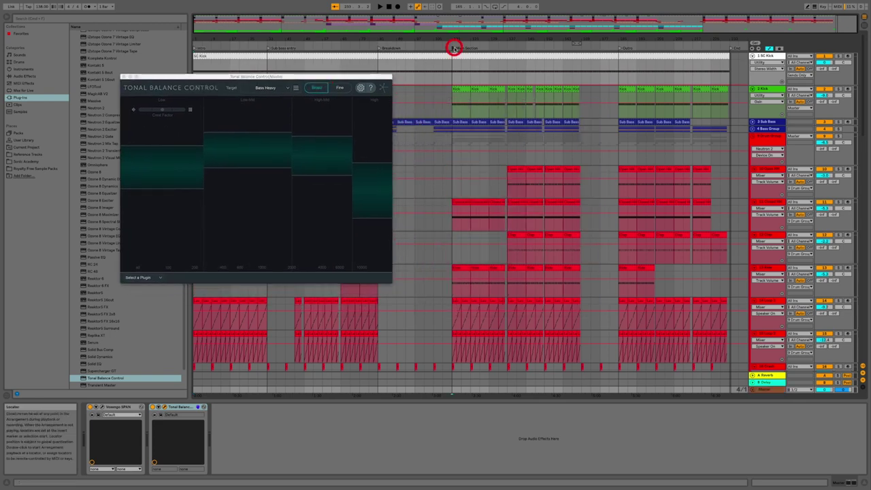
left_click_drag(310, 77, 398, 77)
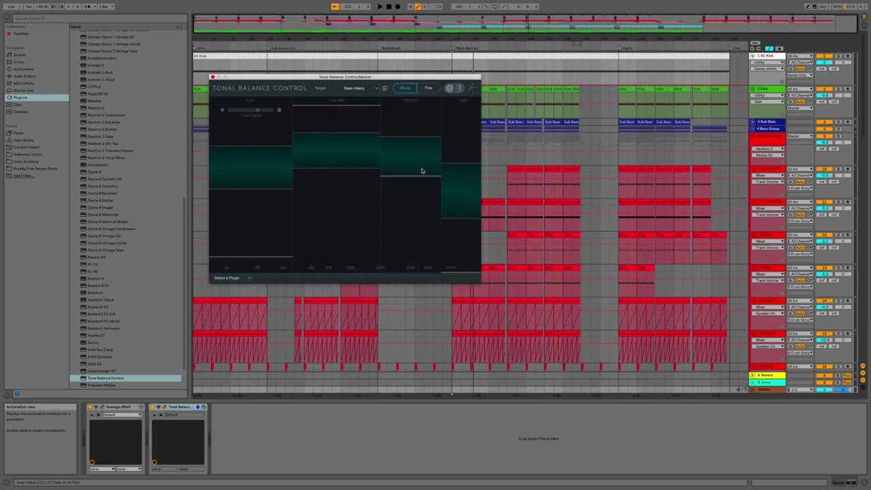
key("space")
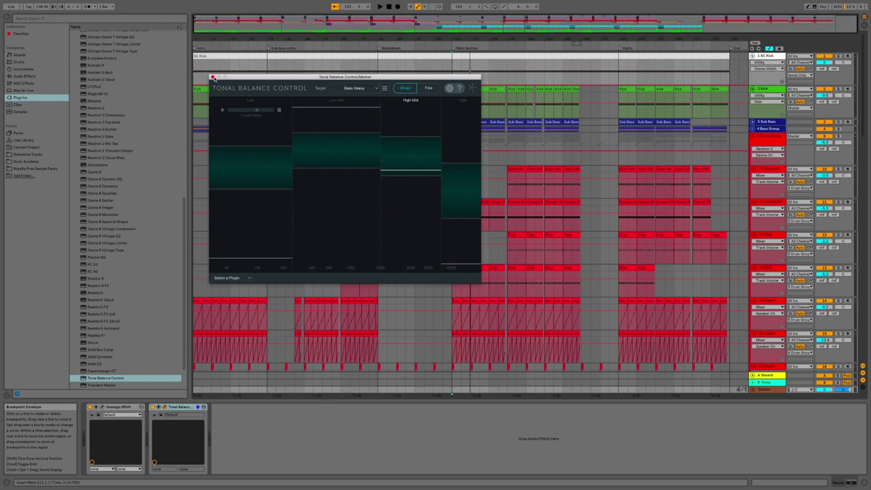
left_click(213, 77)
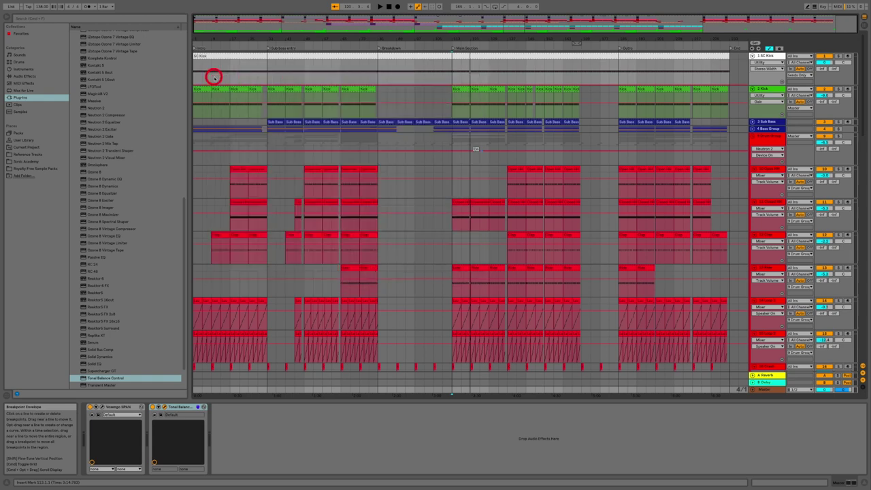
Add Ozone 8 to the Master track and place it between Voxengo SPAN and Tonal Balance Control
left_click(93, 172)
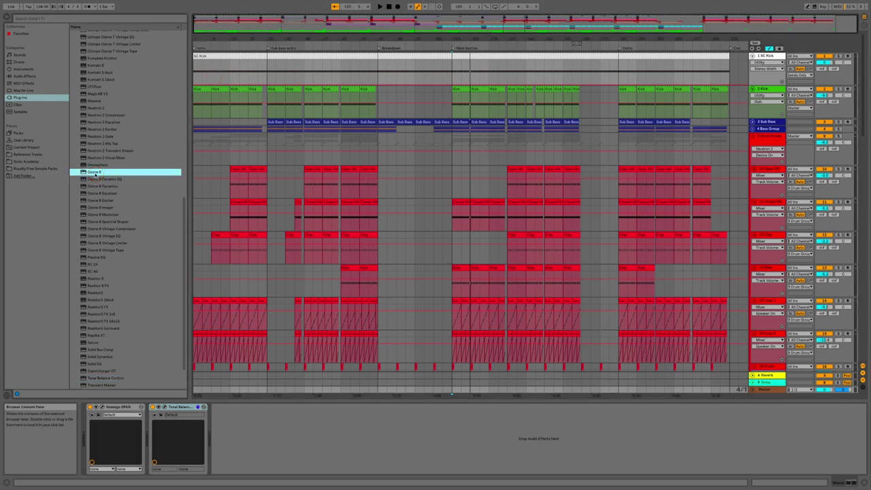
left_click(110, 173)
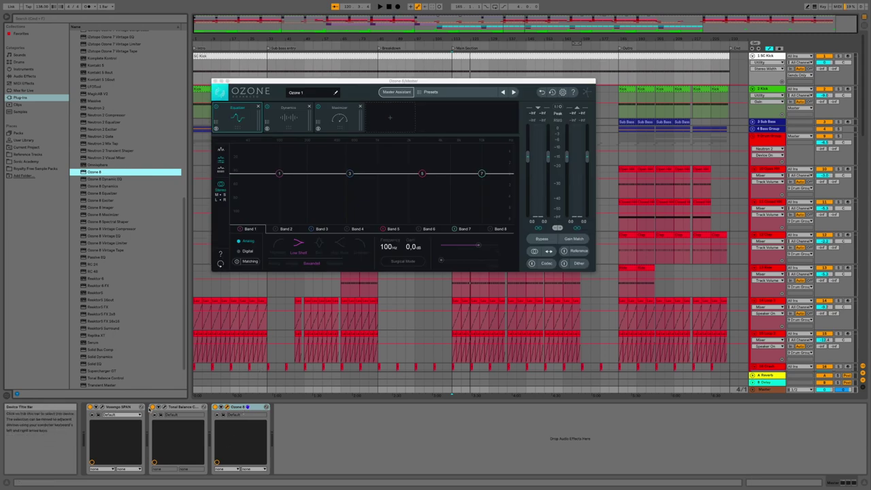
left_click(286, 417)
left_click_drag(287, 418, 286, 417)
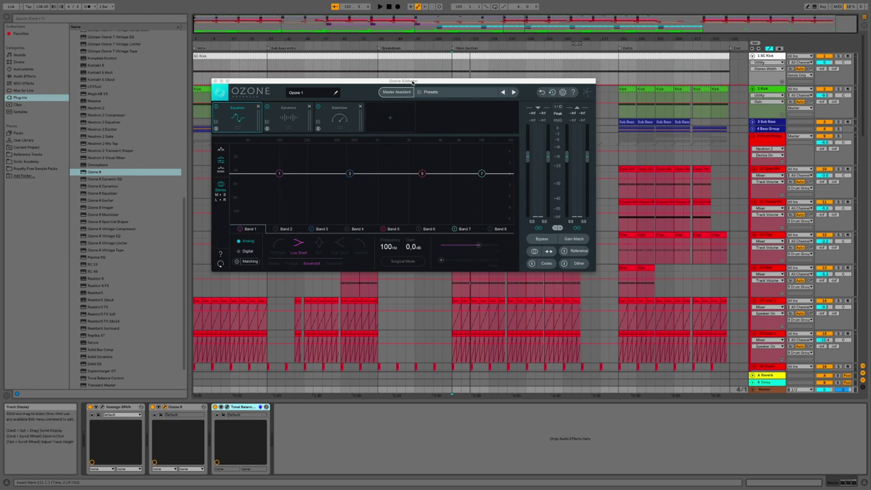
left_click_drag(411, 80, 471, 94)
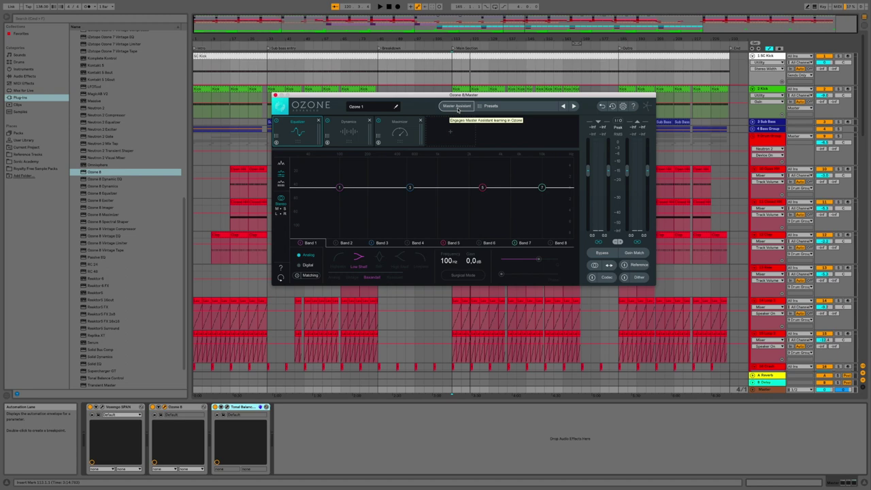
Run Ozone's Master Assistant with the Streaming target instead of CD, letting it analyze playback from the start of the Main Section
left_click(457, 107)
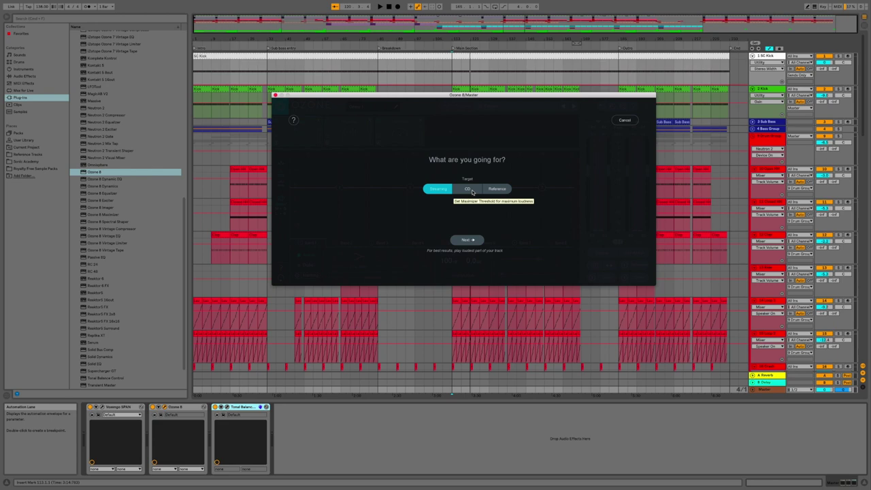
left_click(472, 191)
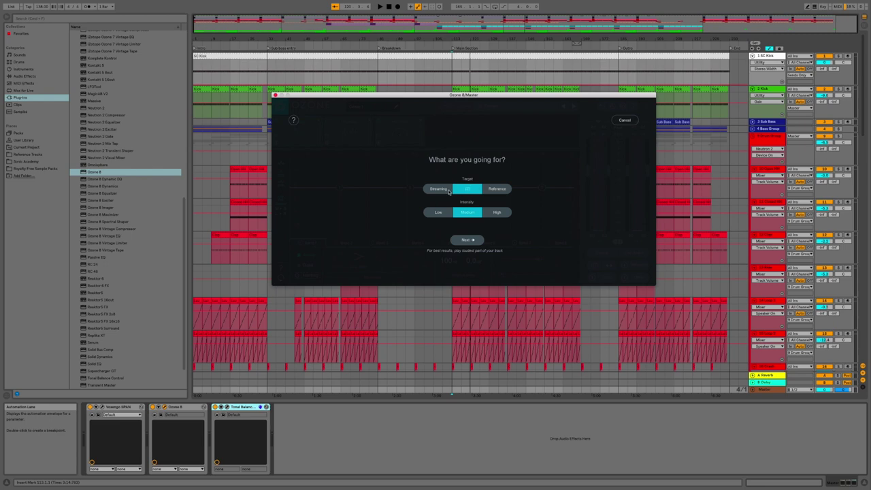
left_click(447, 191)
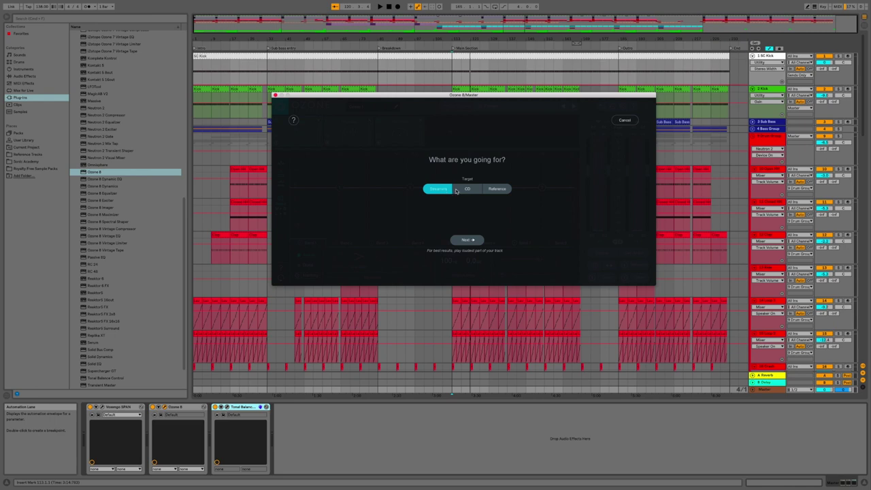
left_click(459, 190)
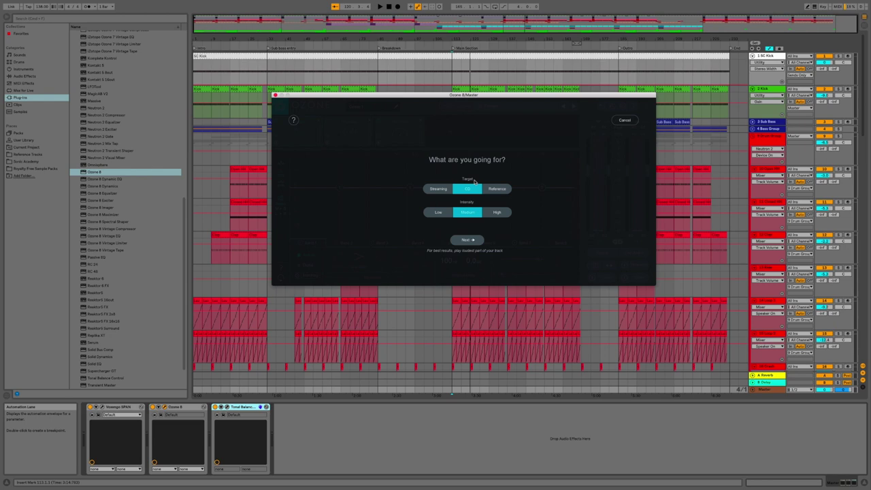
left_click(439, 188)
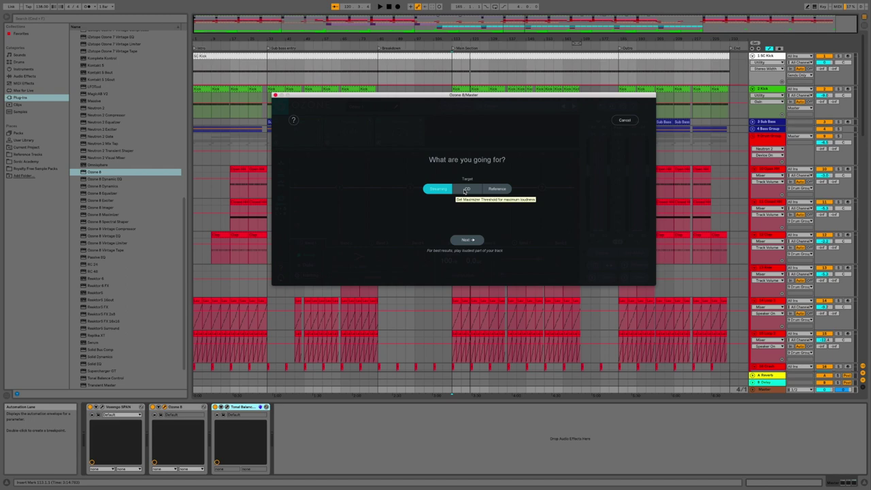
left_click(437, 192)
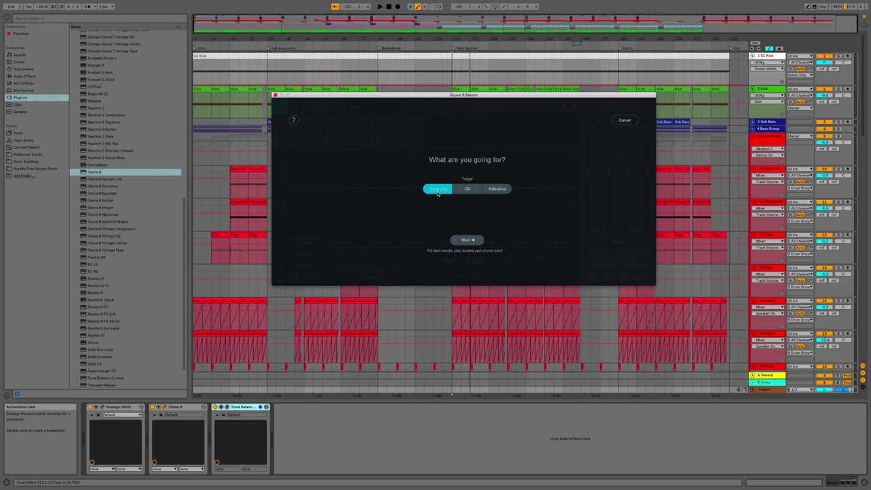
left_click(466, 240)
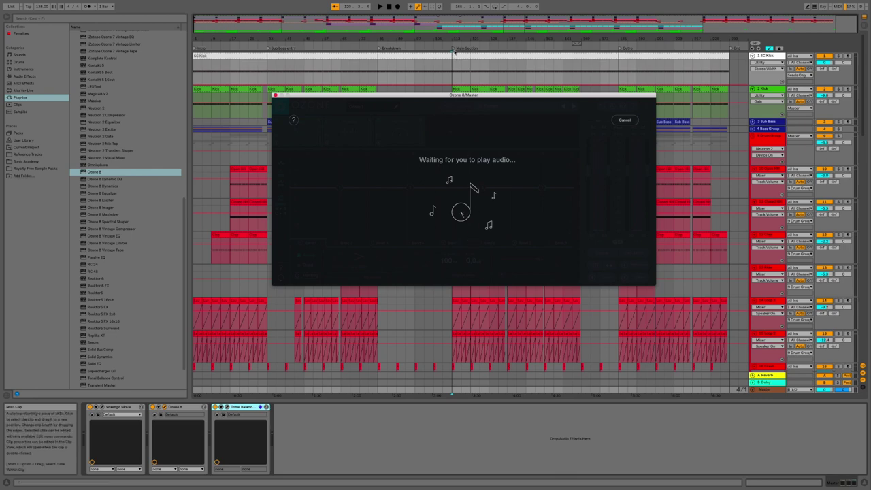
left_click(453, 49)
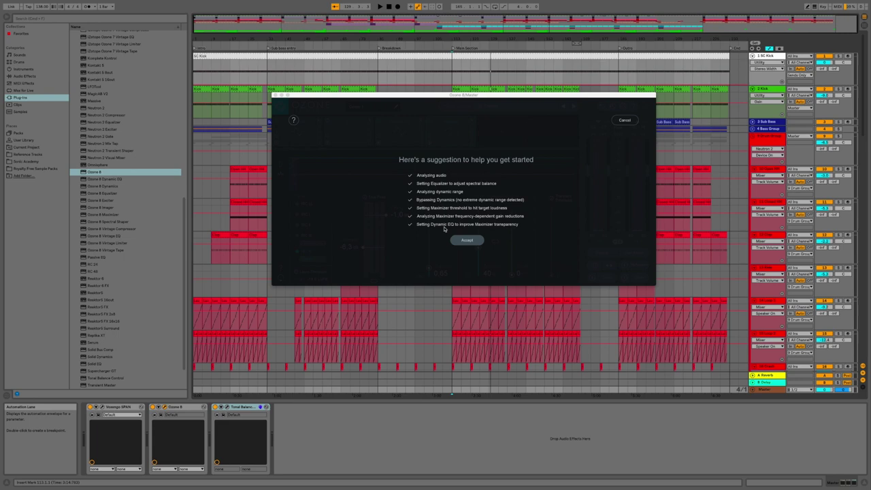
Accept the Master Assistant's suggested settings in Ozone 8 and set the Q of the Equalizer's Band 3 to 0.8
left_click(467, 240)
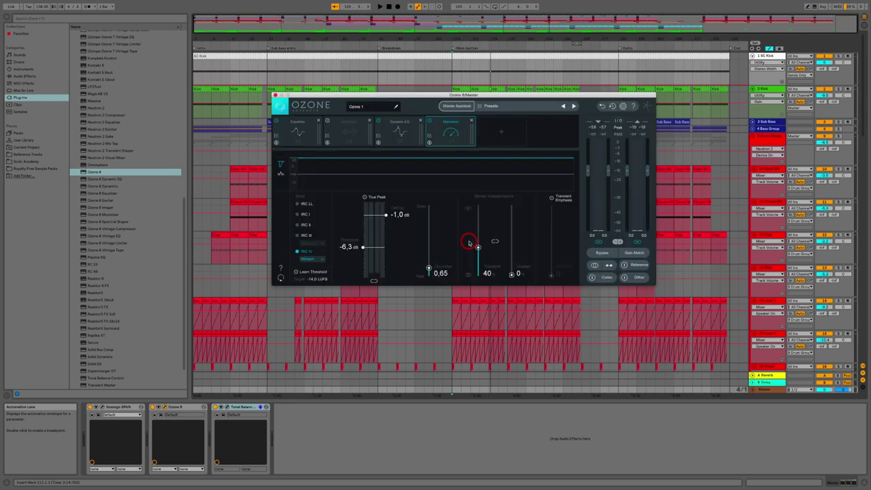
left_click_drag(504, 96, 510, 144)
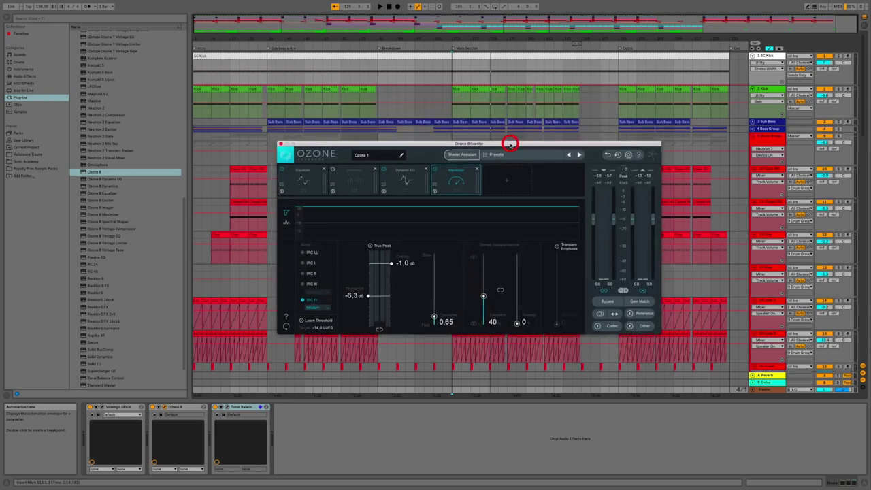
left_click(302, 176)
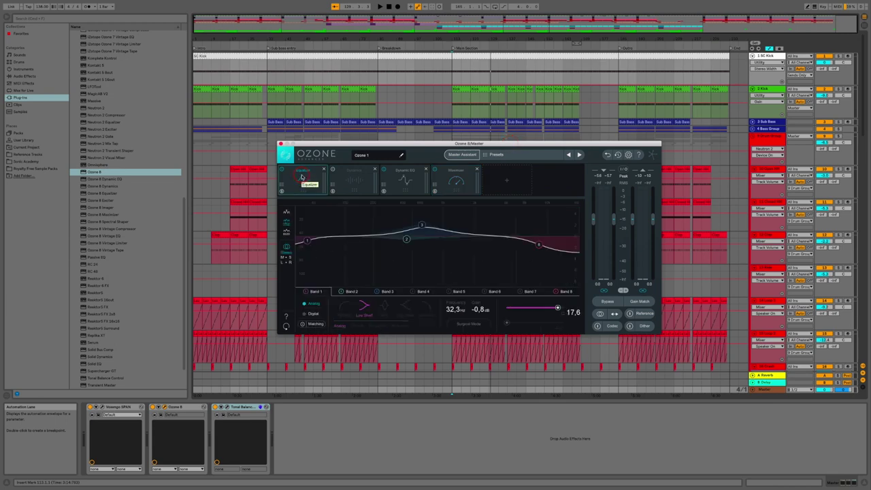
left_click(422, 226)
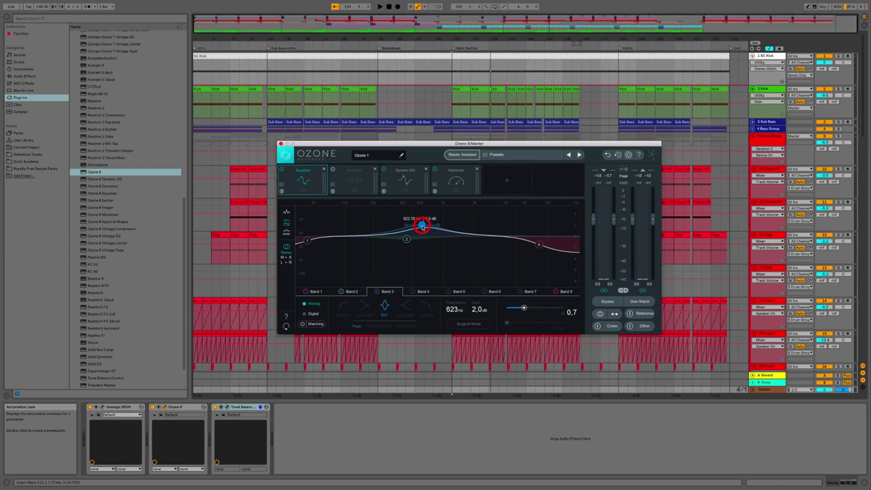
scroll(421, 227, "up", 1)
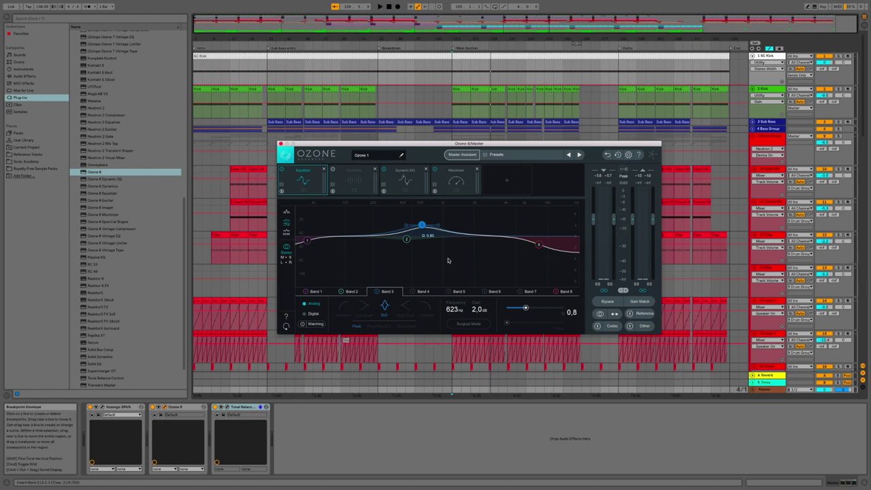
Examine the Equalizer's high shelf and 623 Hz bands, plus the suggested Dynamic EQ and Maximizer settings in Ozone
left_click(538, 246)
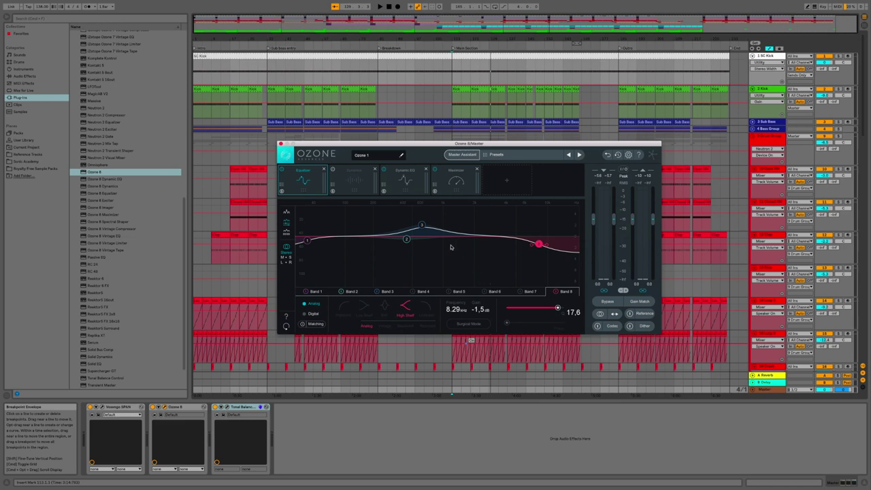
left_click(422, 226)
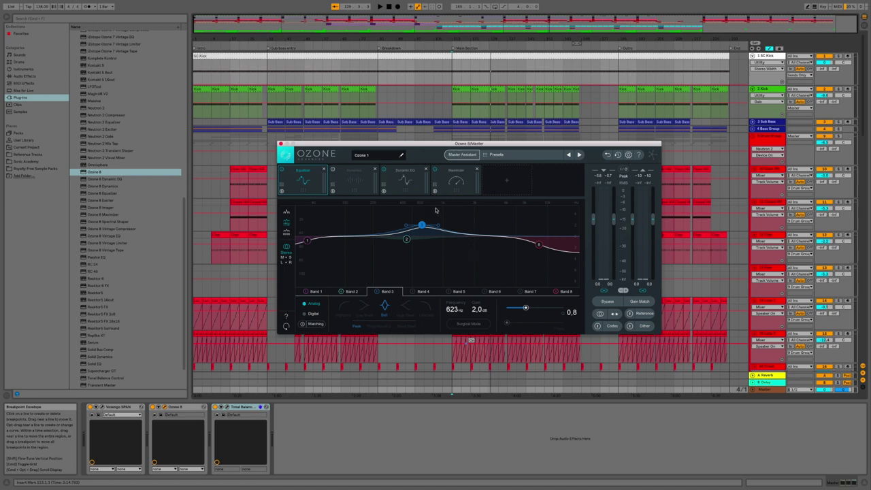
left_click(416, 186)
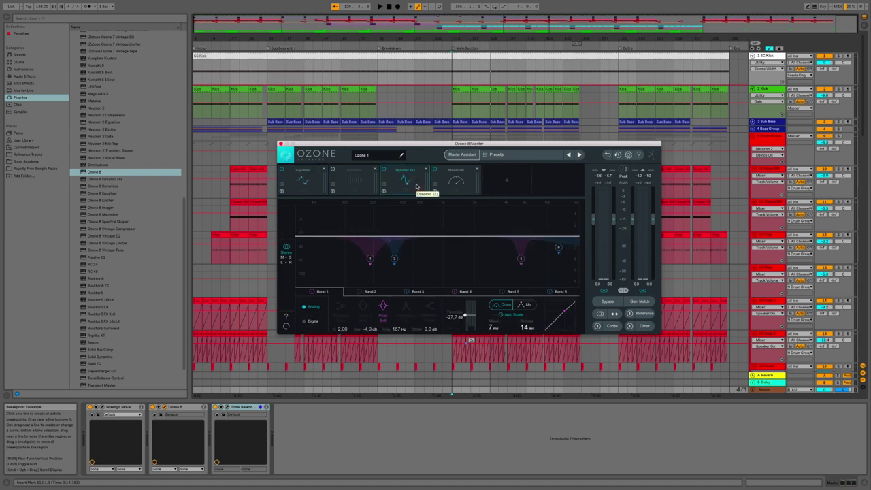
left_click(451, 184)
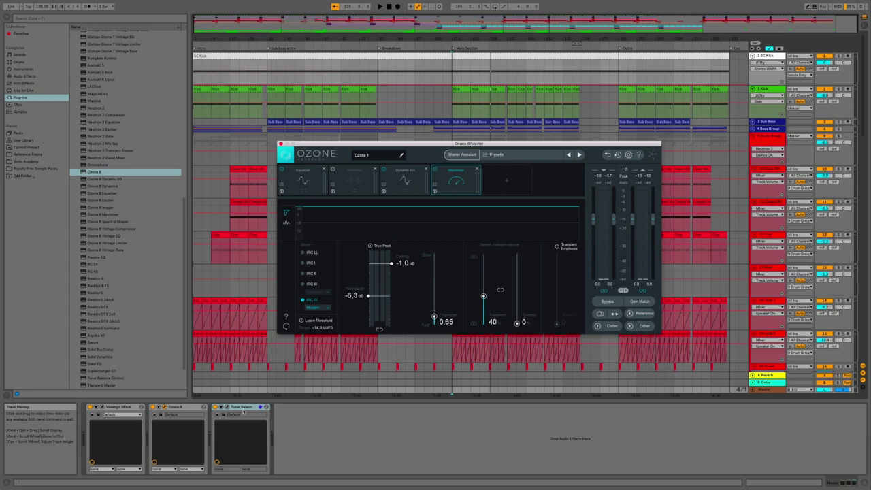
Open the Master's Tonal Balance Control and play the Main Section to check the balance with Ozone active
left_click(227, 407)
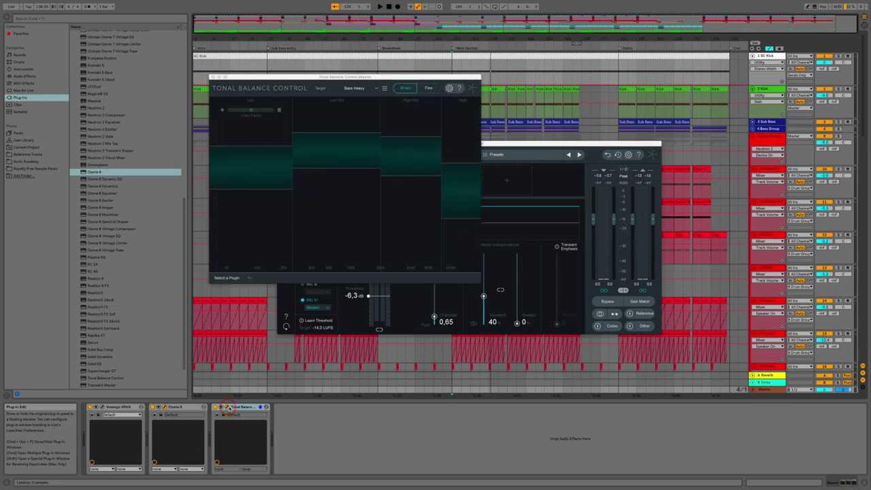
key("space")
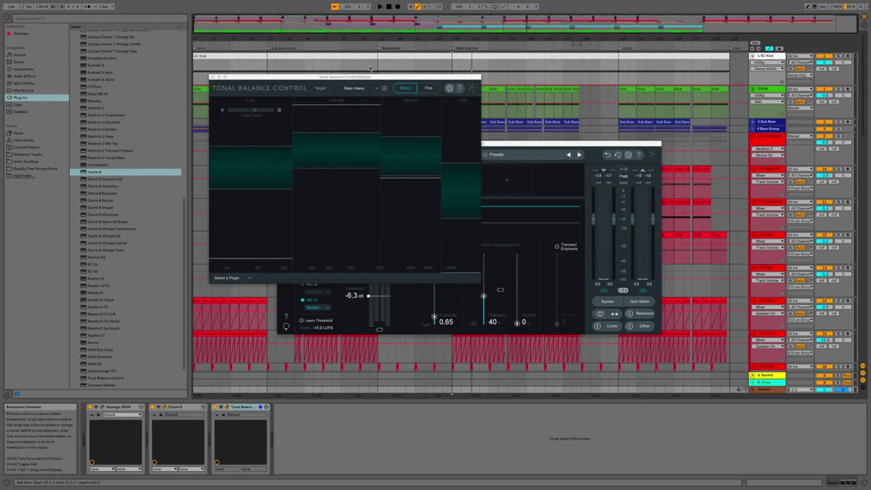
Arrange the Tonal Balance Control and Ozone windows side by side and switch Tonal Balance Control to the Fine view
left_click_drag(394, 78, 175, 131)
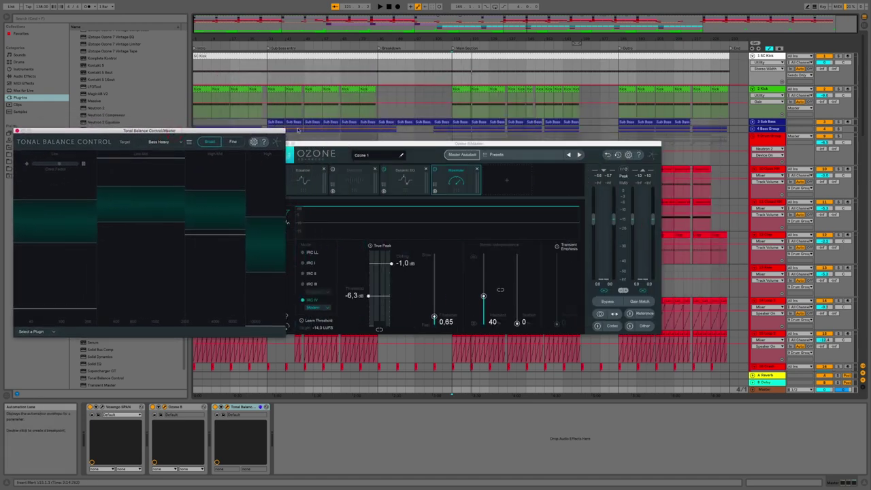
left_click_drag(358, 141, 407, 140)
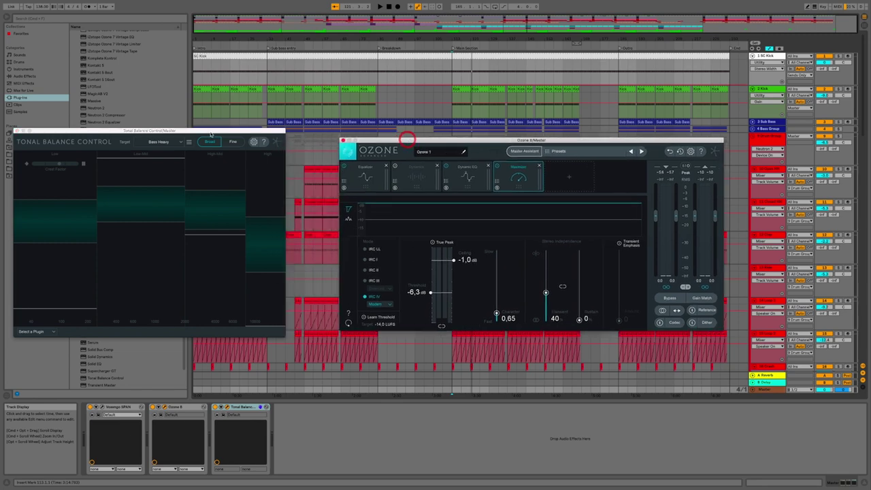
left_click_drag(211, 131, 336, 131)
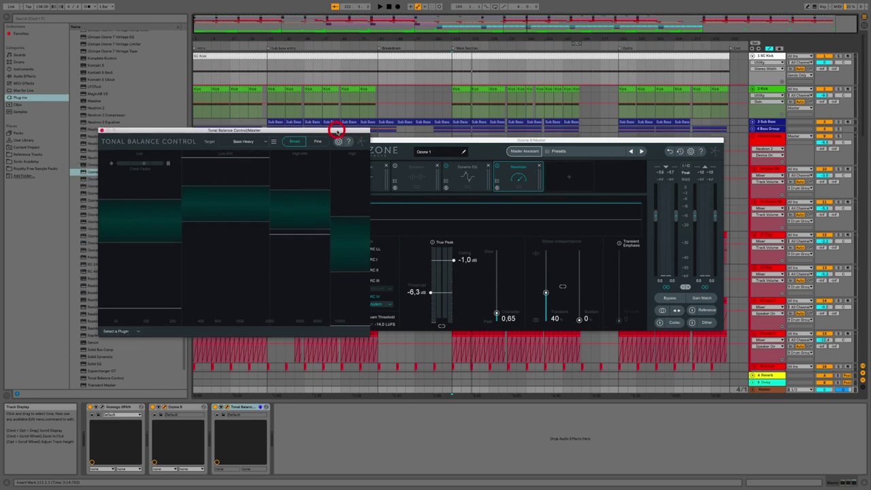
left_click_drag(434, 139, 476, 139)
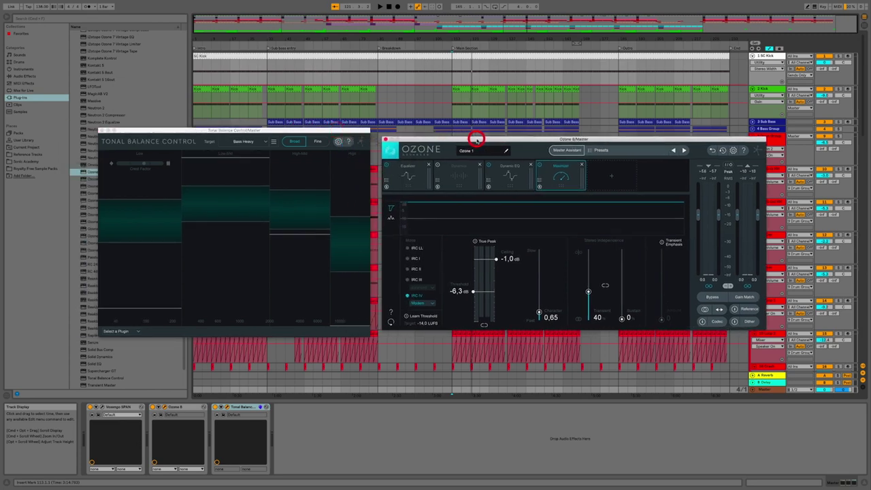
left_click_drag(331, 131, 338, 112)
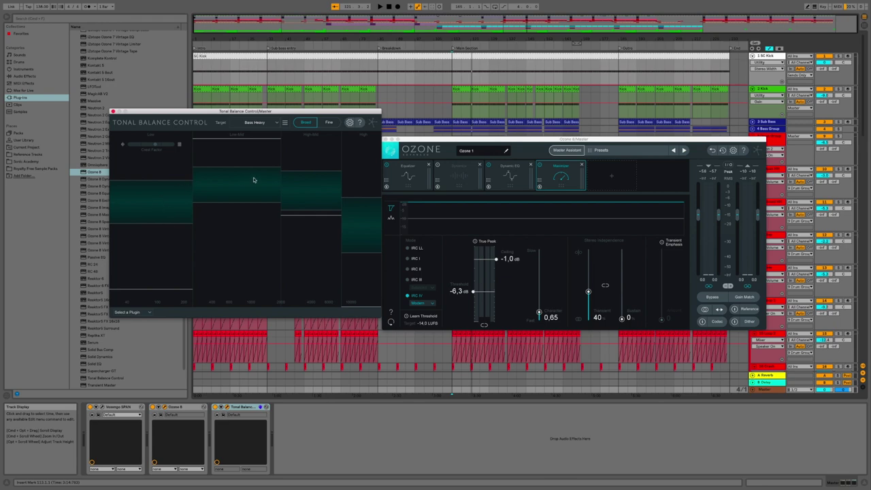
left_click(327, 122)
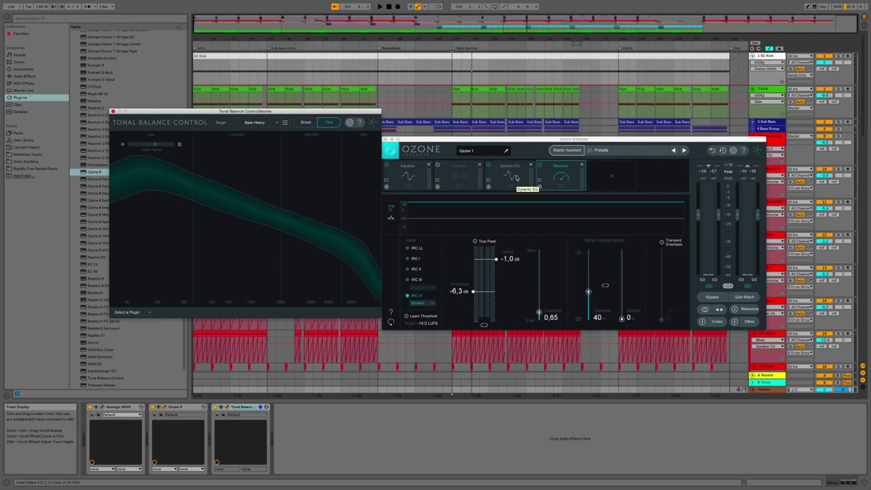
Review Ozone's Equalizer, Dynamic EQ, Maximizer and global presets without loading a preset, and close both plug-in windows
left_click(414, 180)
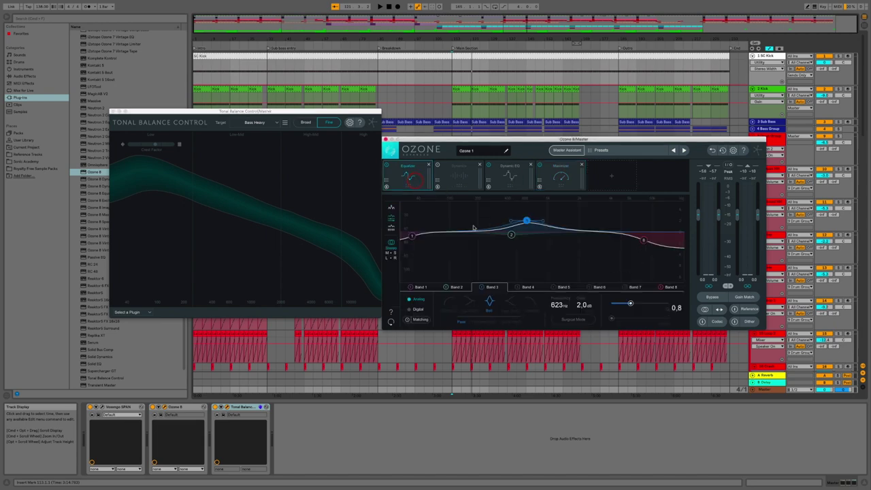
left_click(495, 187)
left_click(558, 178)
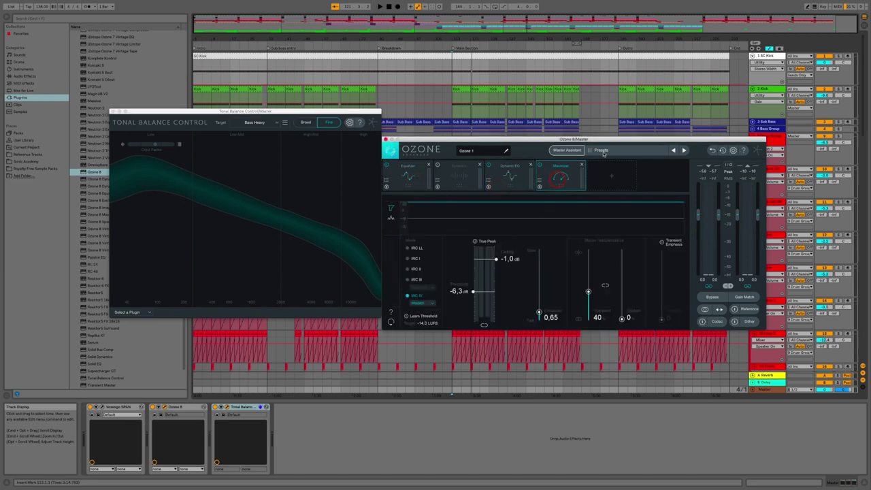
left_click(603, 152)
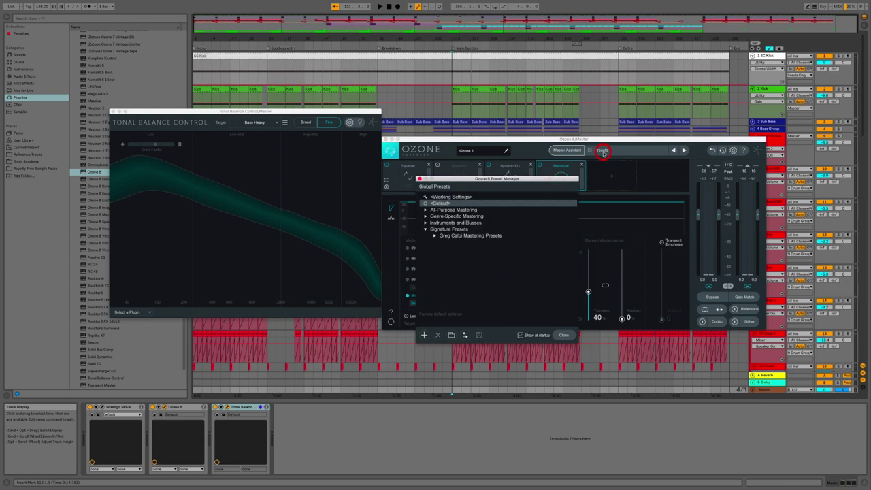
left_click(419, 180)
left_click(418, 181)
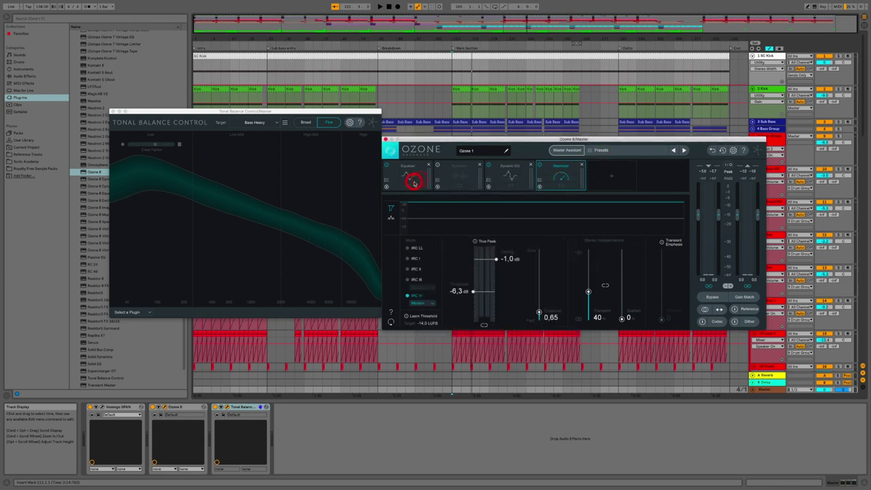
left_click(508, 178)
left_click(558, 180)
left_click(385, 139)
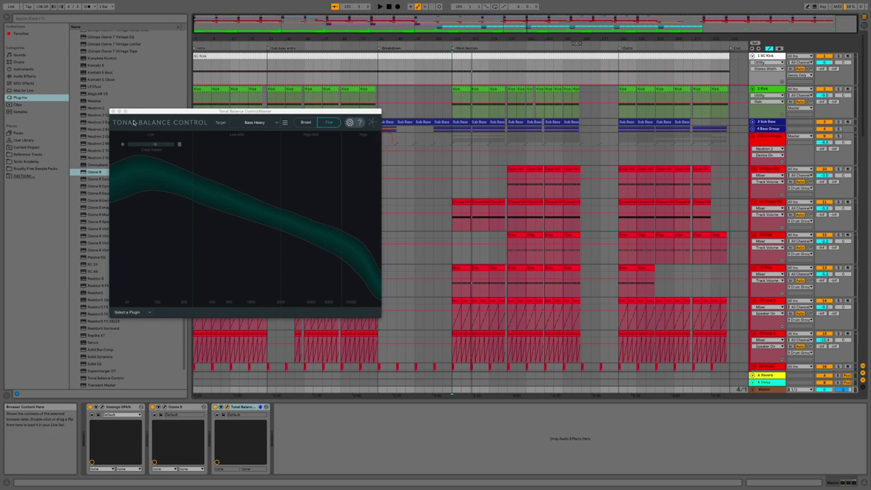
left_click(113, 110)
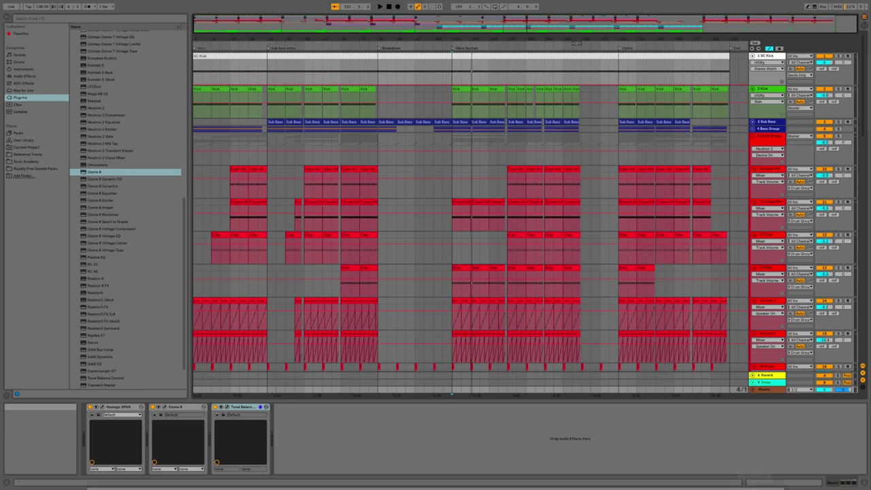
right_click(707, 480)
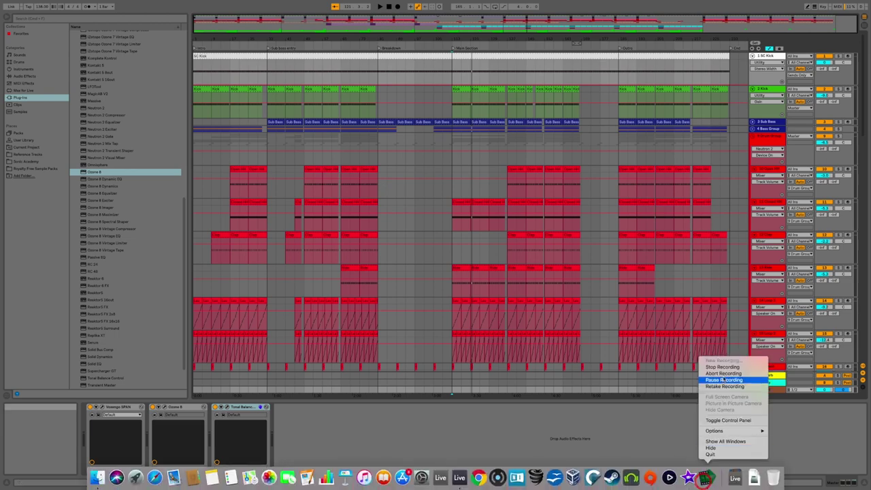